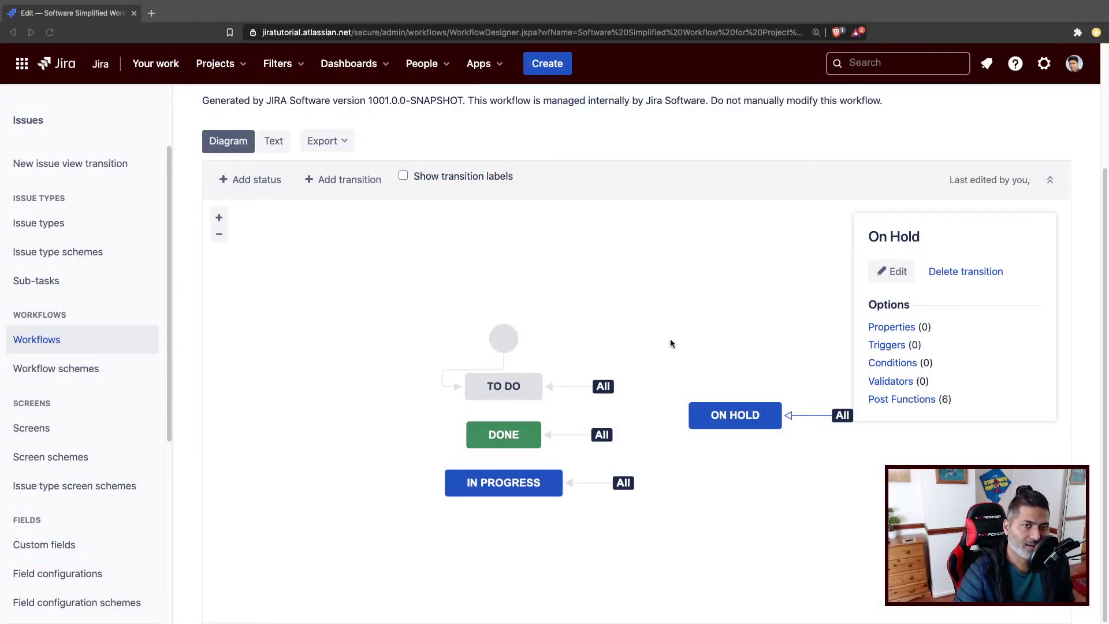
- Reselect the On Hold transition and open its post functions
click(766, 358)
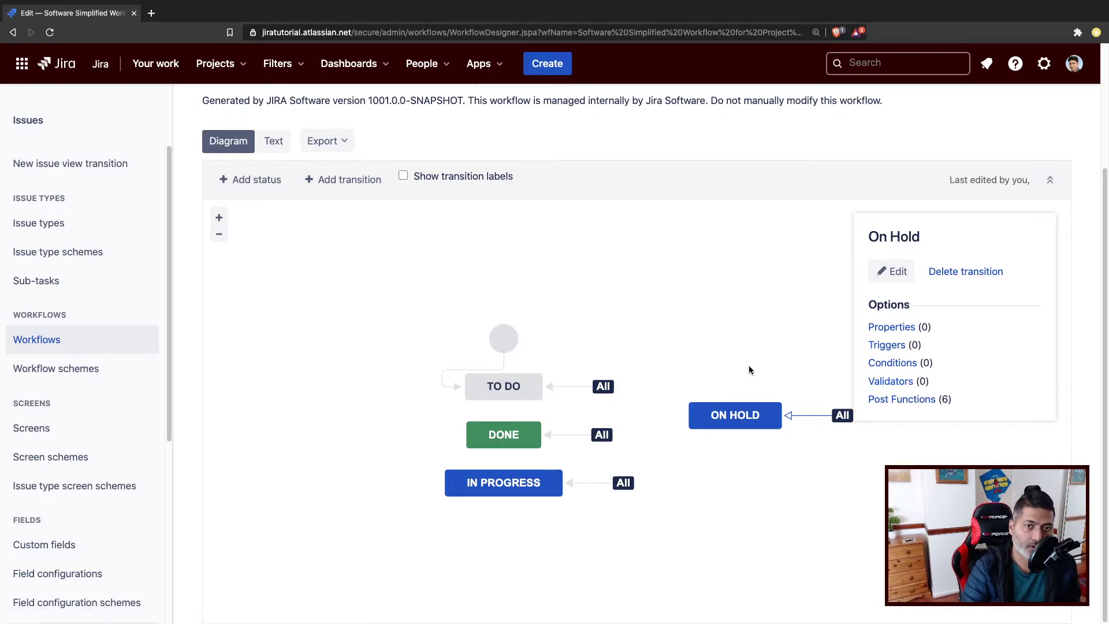
click(749, 365)
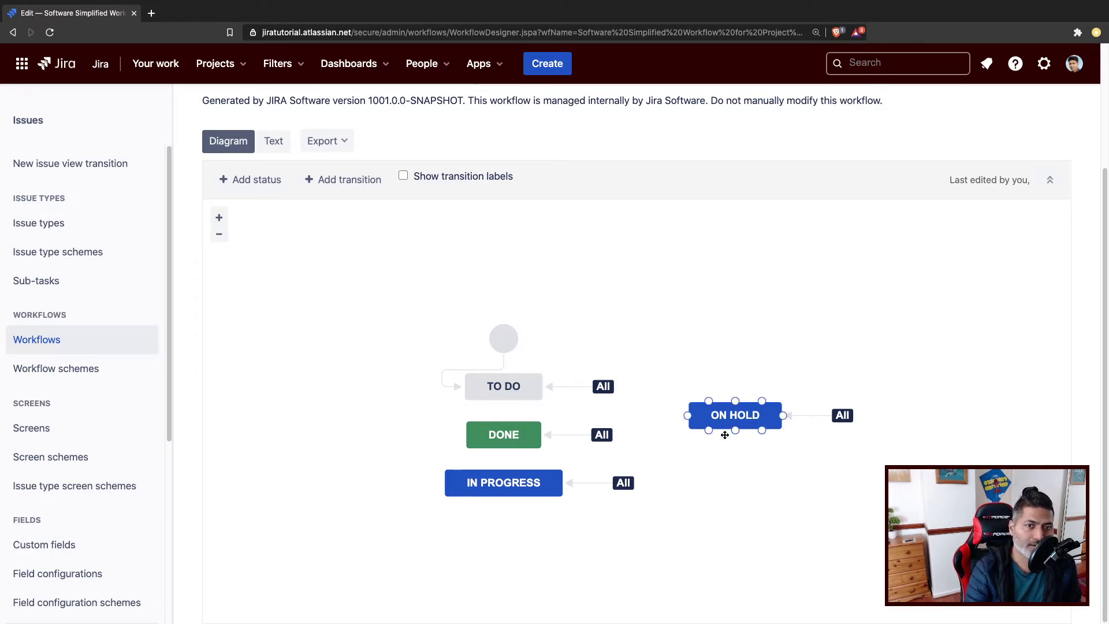
click(816, 416)
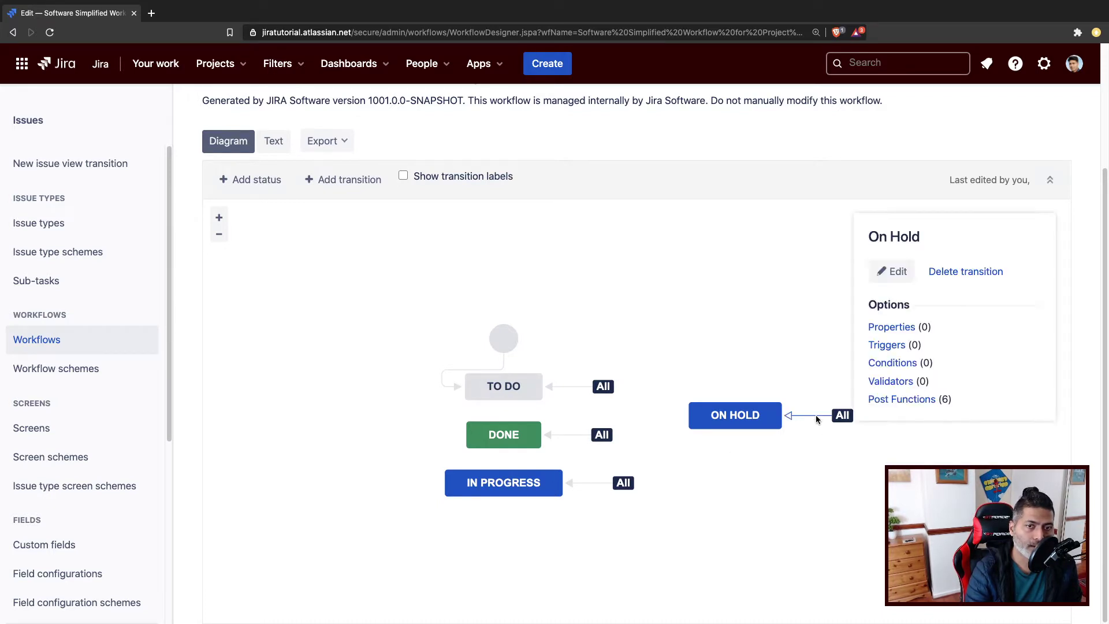
click(896, 401)
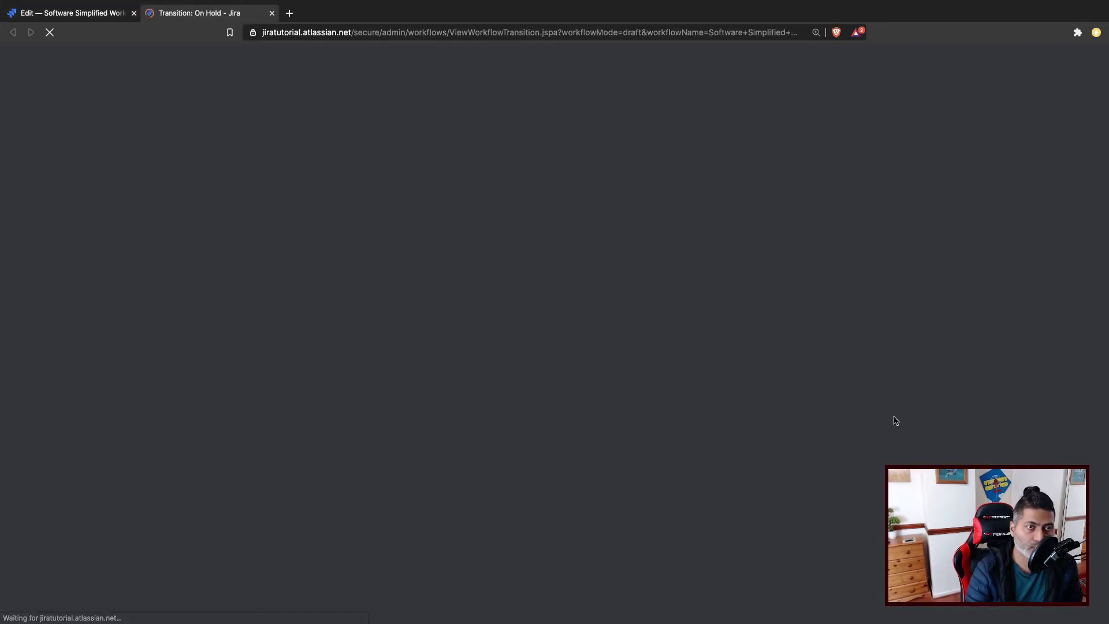
- Choose ScriptRunner Post-Function as the type of the new post function
scroll(584, 339, down, 1)
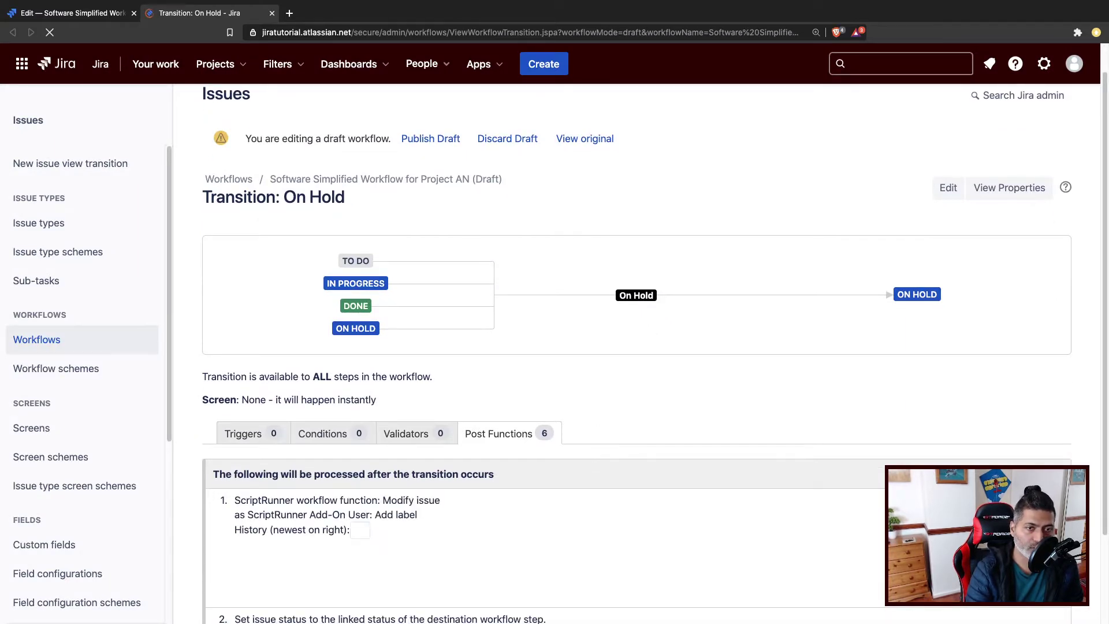
scroll(848, 506, down, 1)
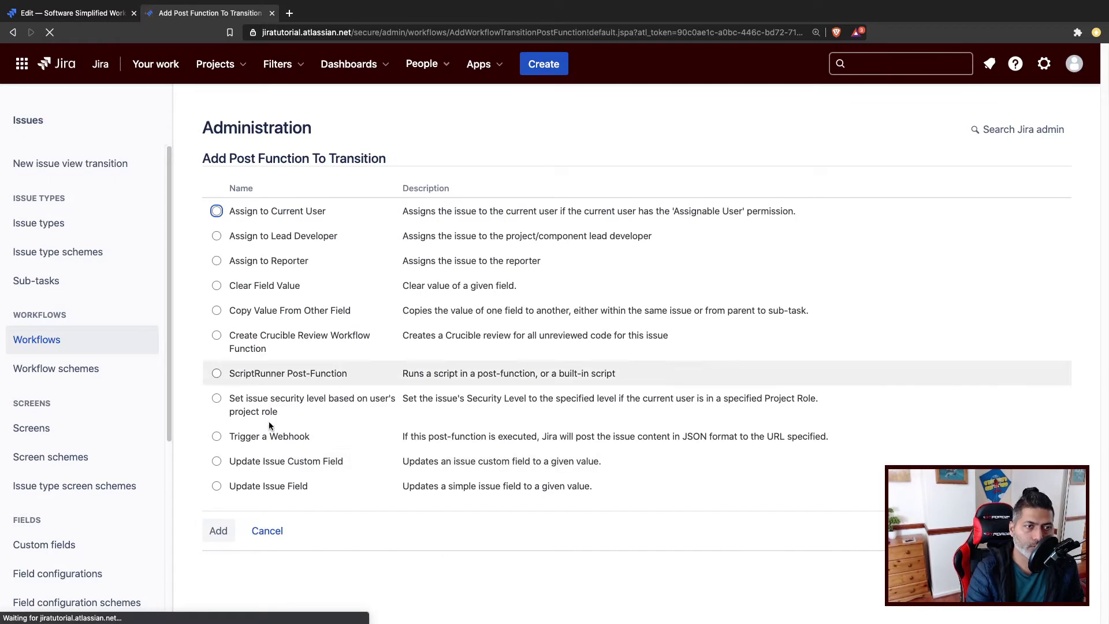
click(231, 379)
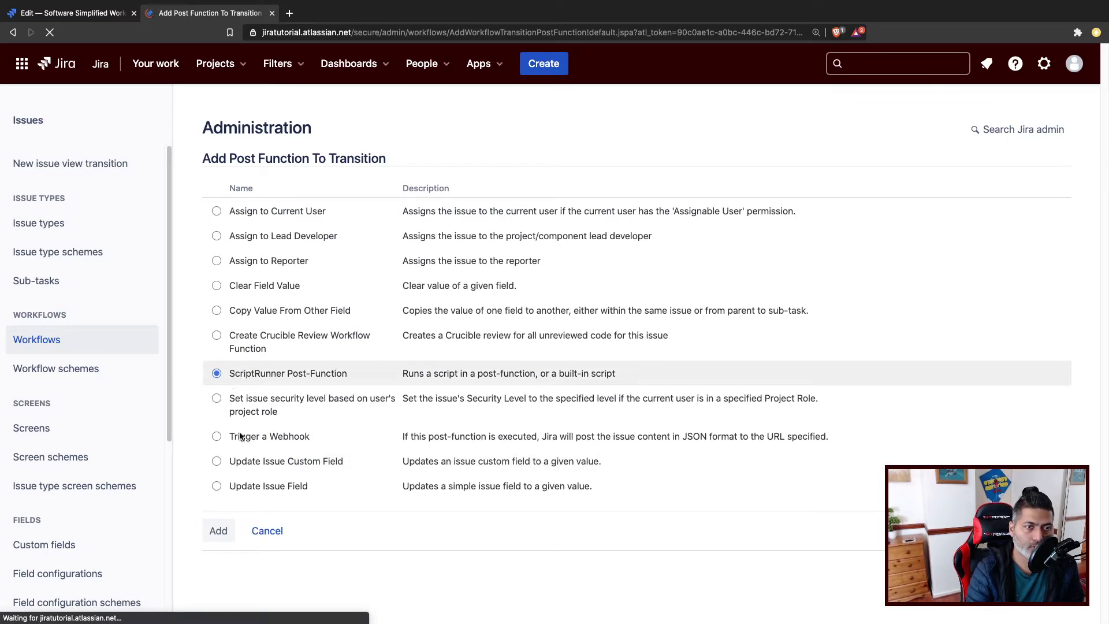
- Confirm the ScriptRunner post-function and browse the Workflow Post Functions list for Send Notification
click(225, 532)
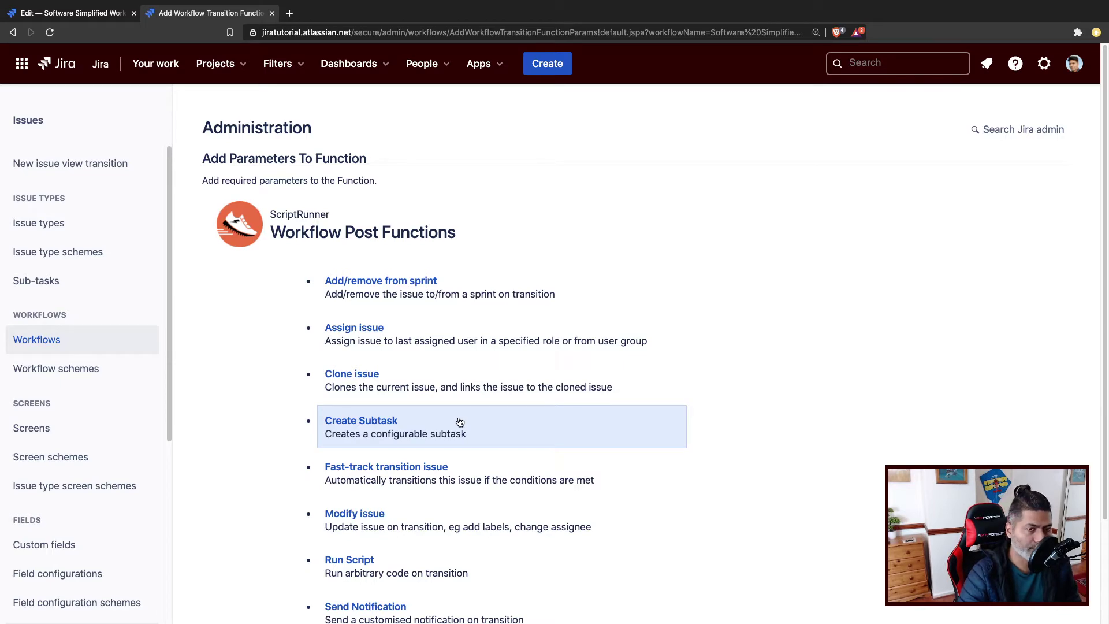
scroll(460, 422, down, 3)
scroll(450, 421, up, 2)
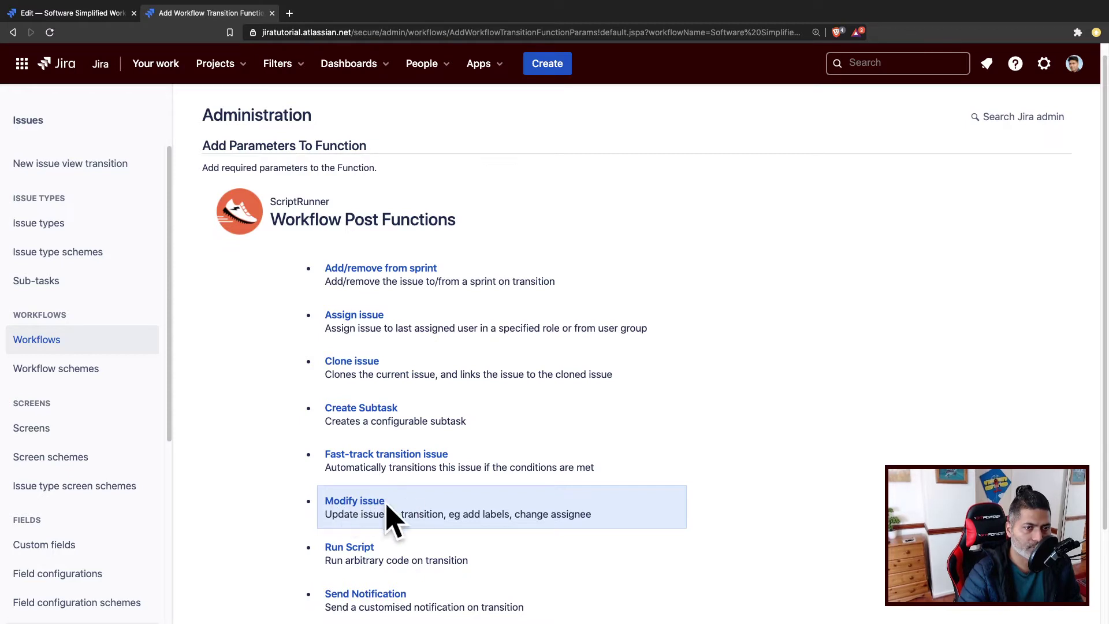
scroll(369, 510, down, 3)
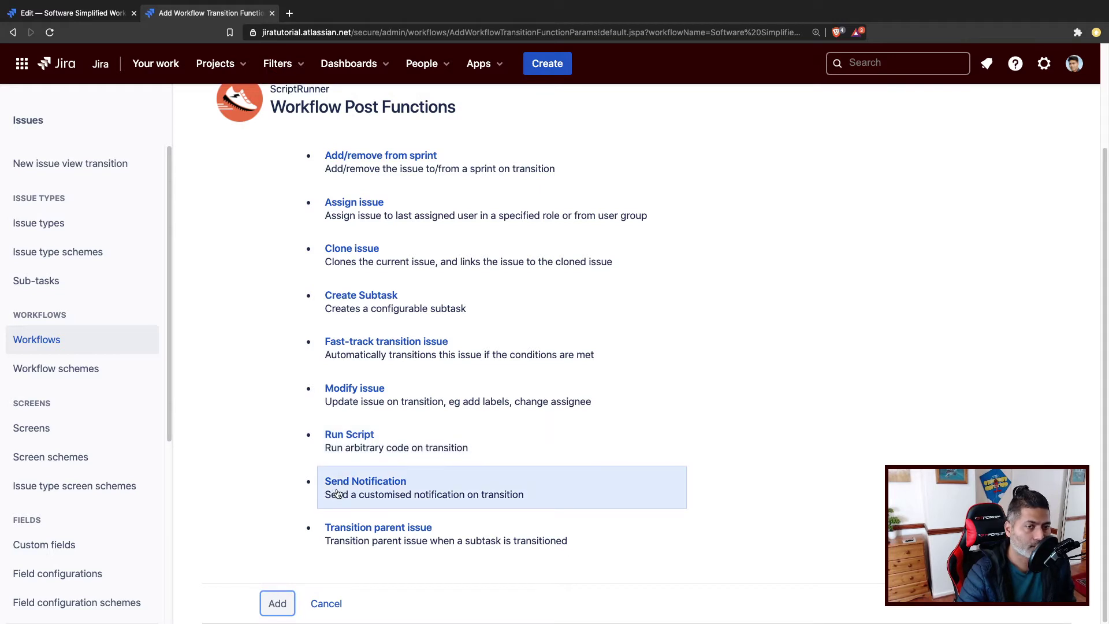
- Pick Send Notification and give it the description 'Send notification for on hold'
click(372, 489)
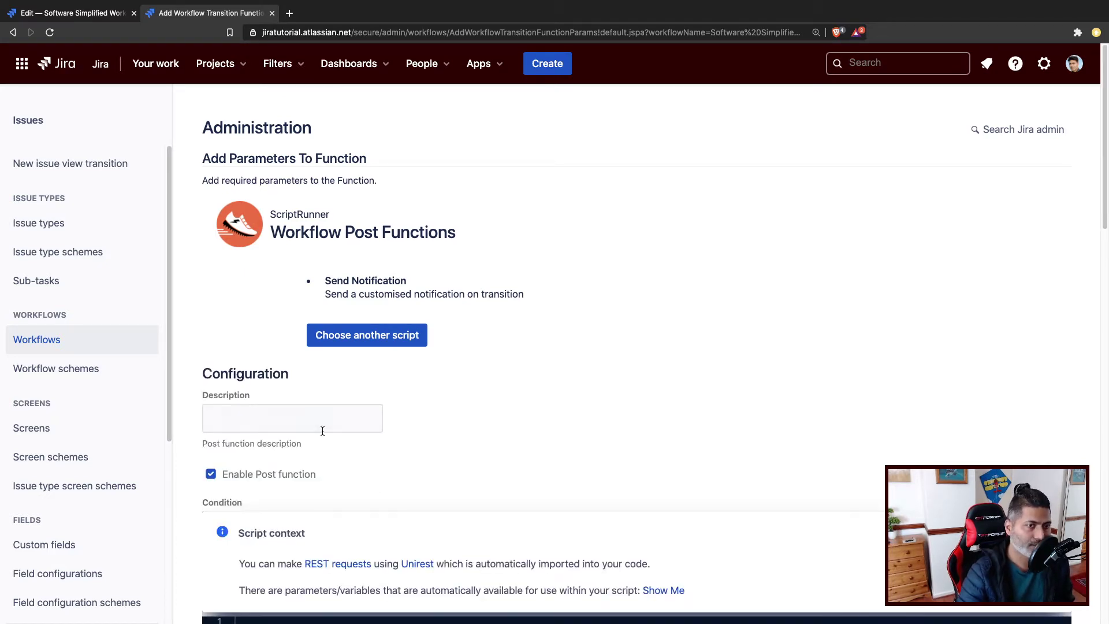
click(324, 413)
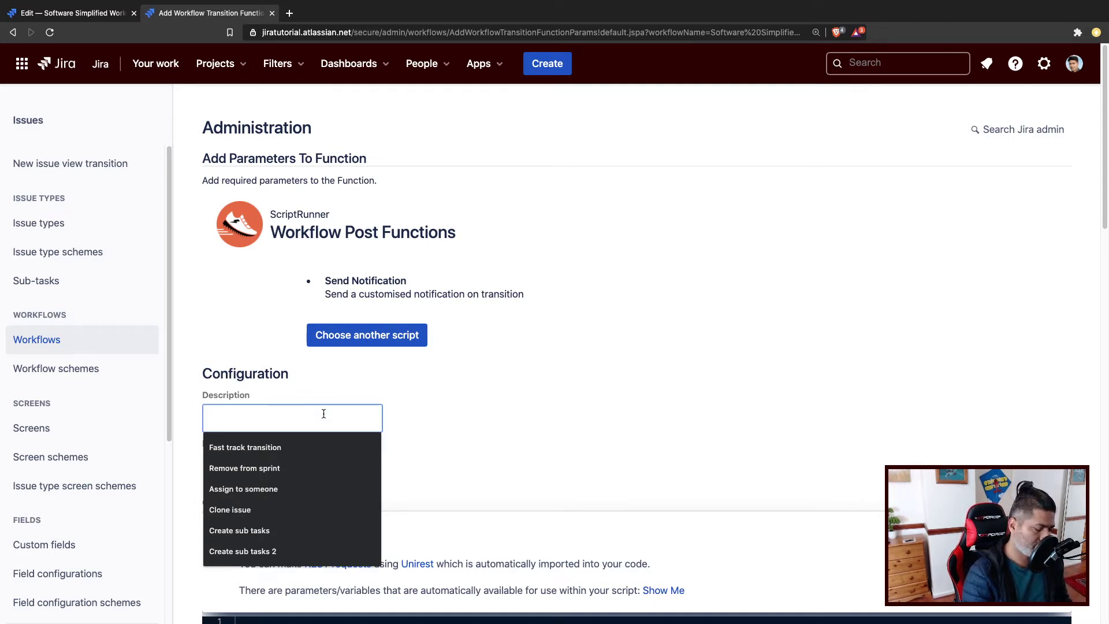
text(Send notification )
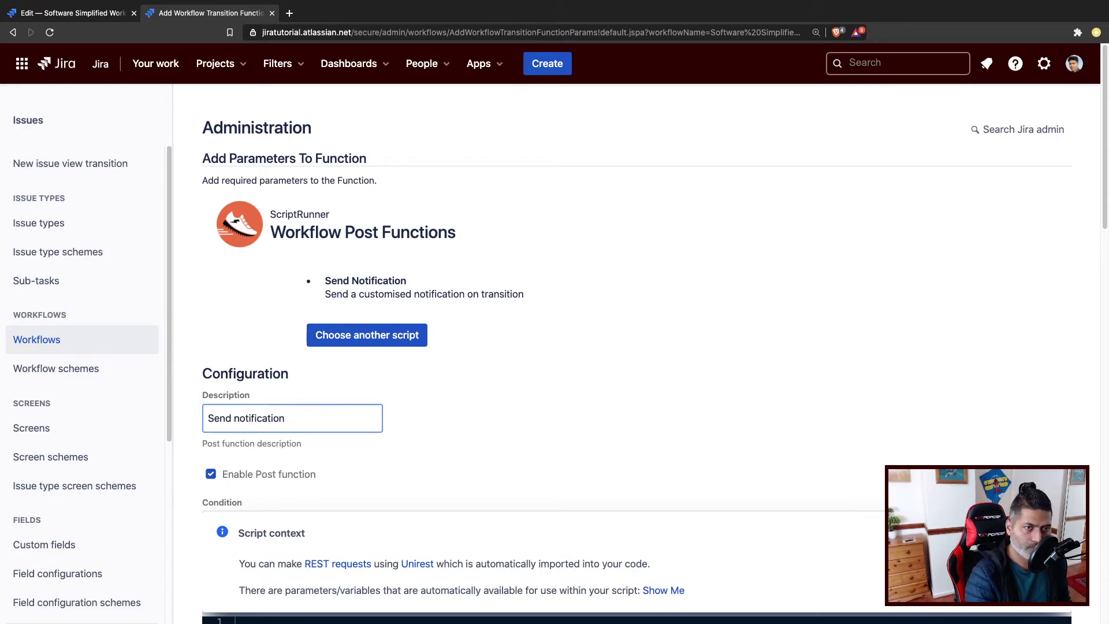
text(for On)
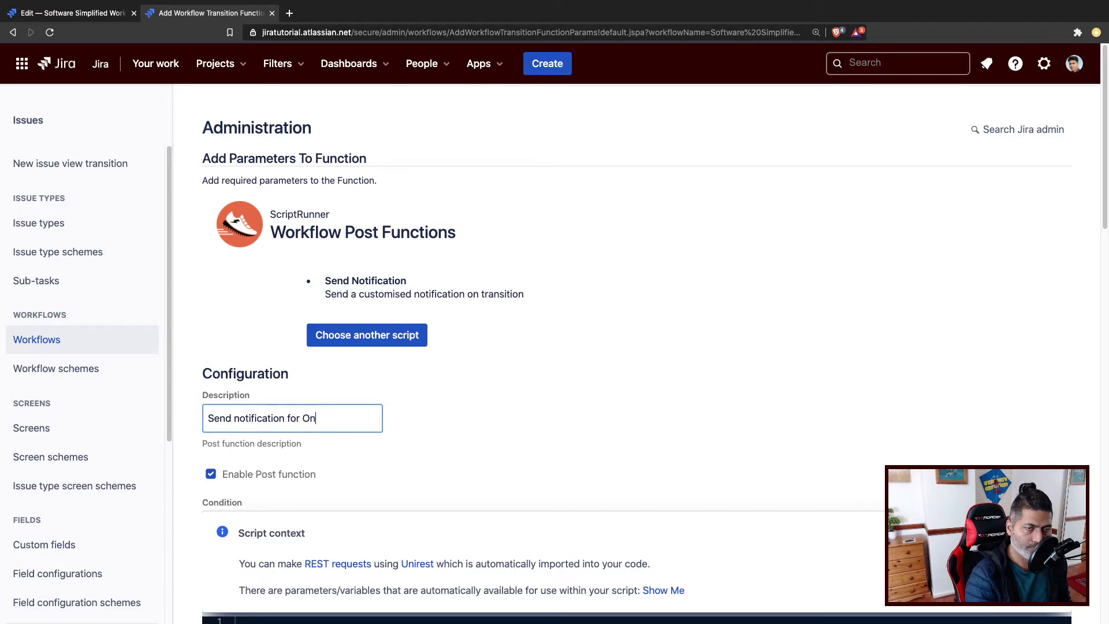
key(BackSpace)
key(BackSpace)
text(on hold)
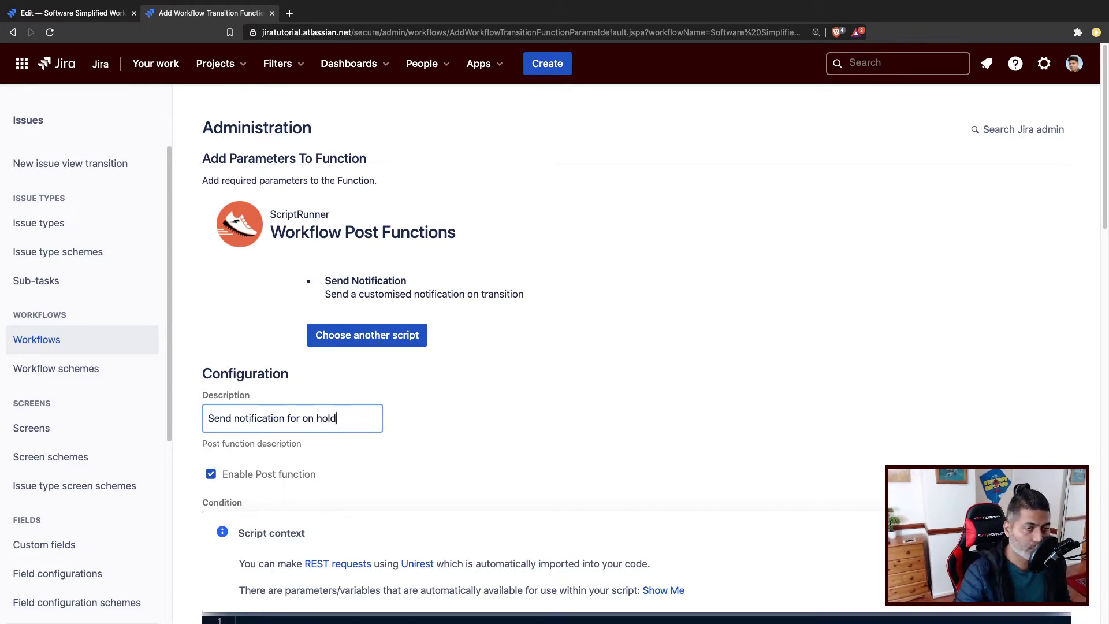
scroll(517, 414, down, 6)
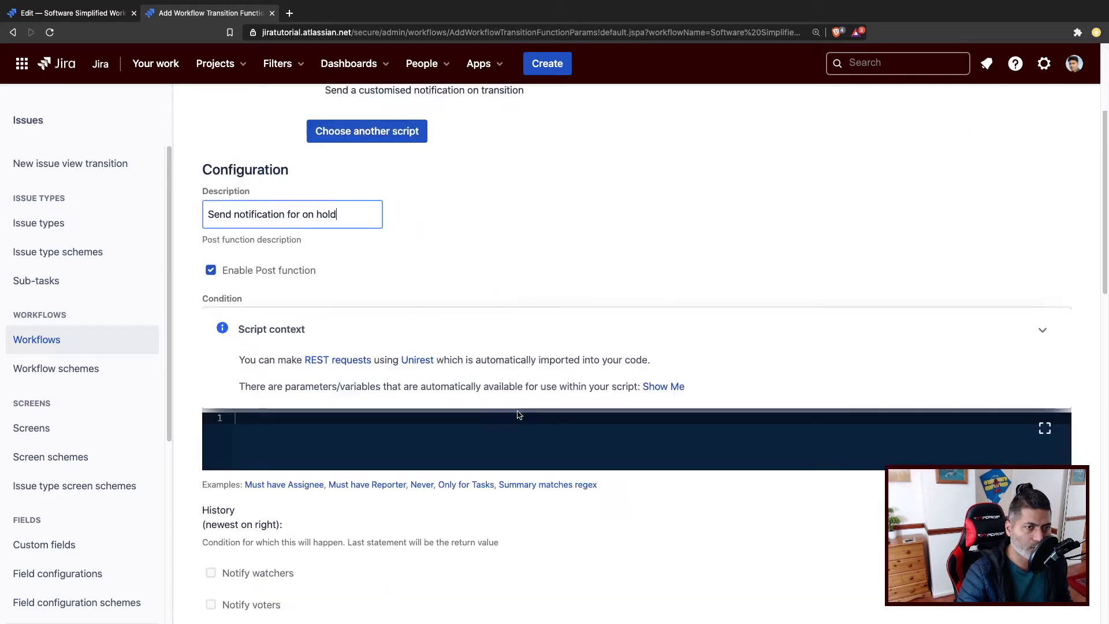
scroll(230, 252, up, 2)
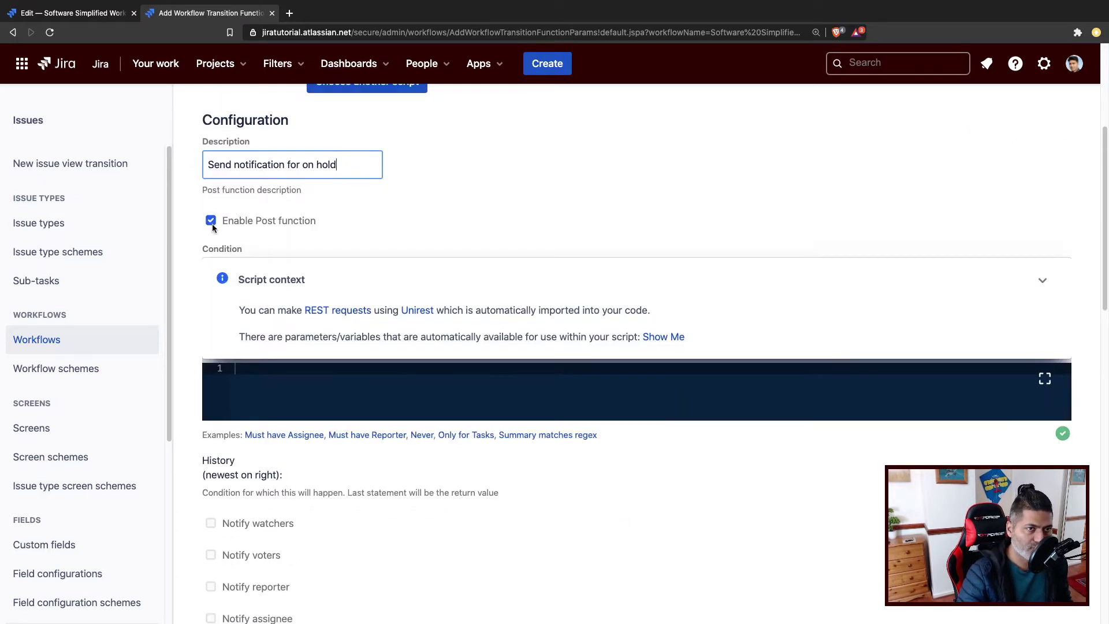
click(295, 376)
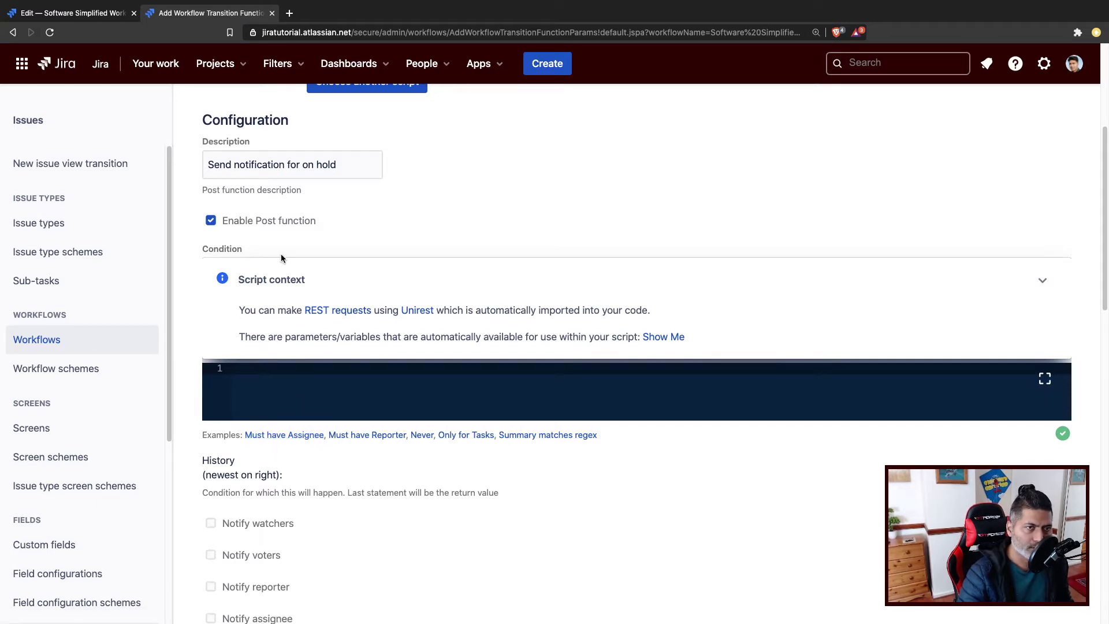
click(308, 387)
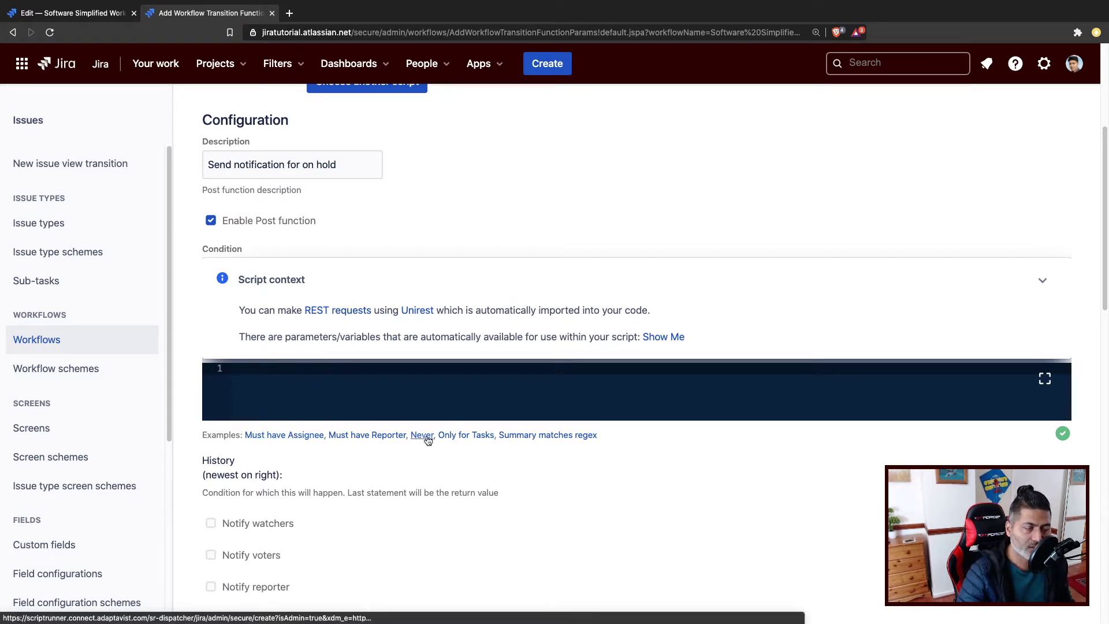
click(468, 436)
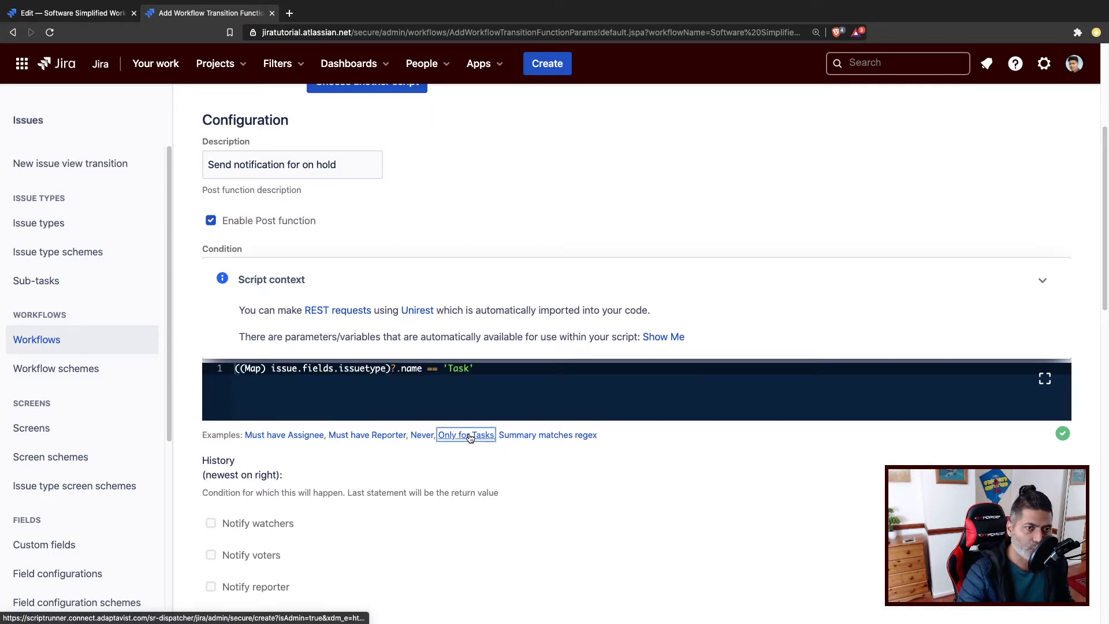
key(super+a)
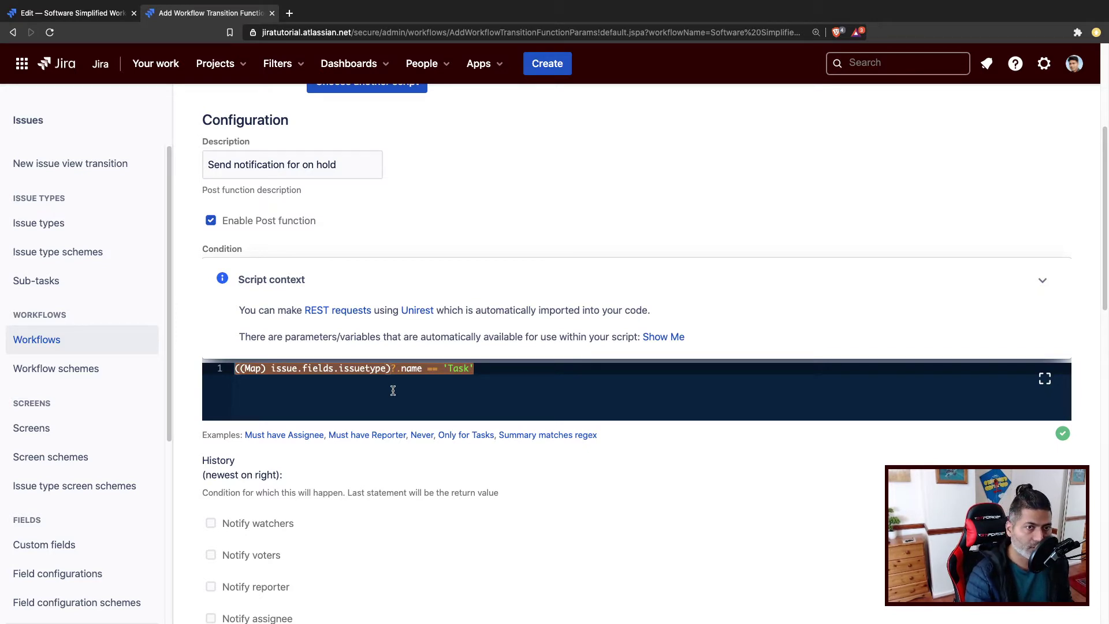
key(BackSpace)
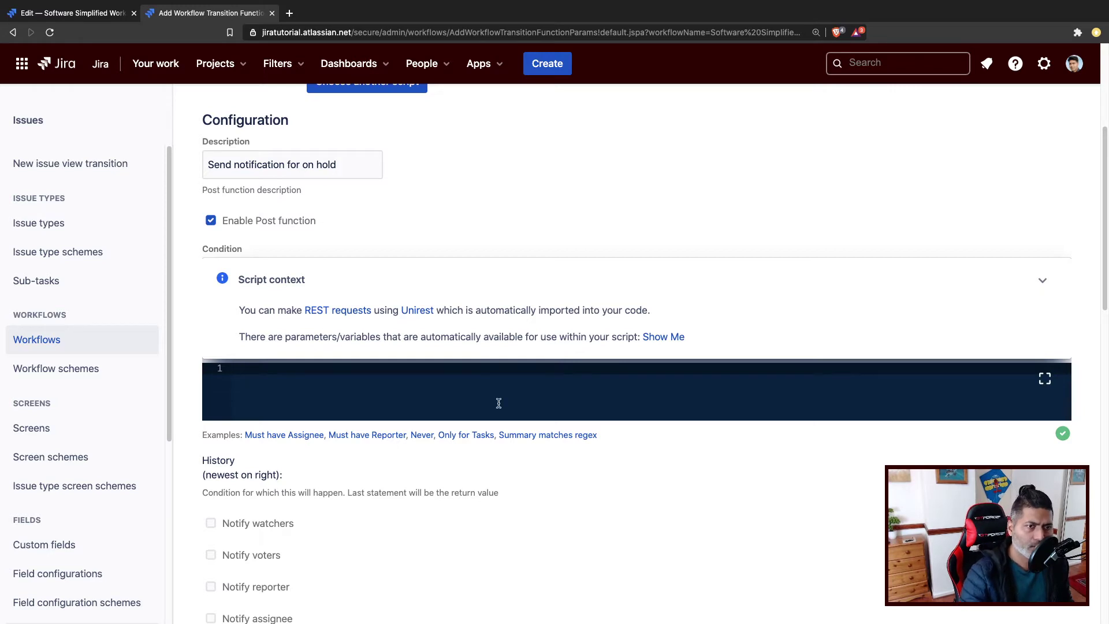
scroll(475, 424, down, 3)
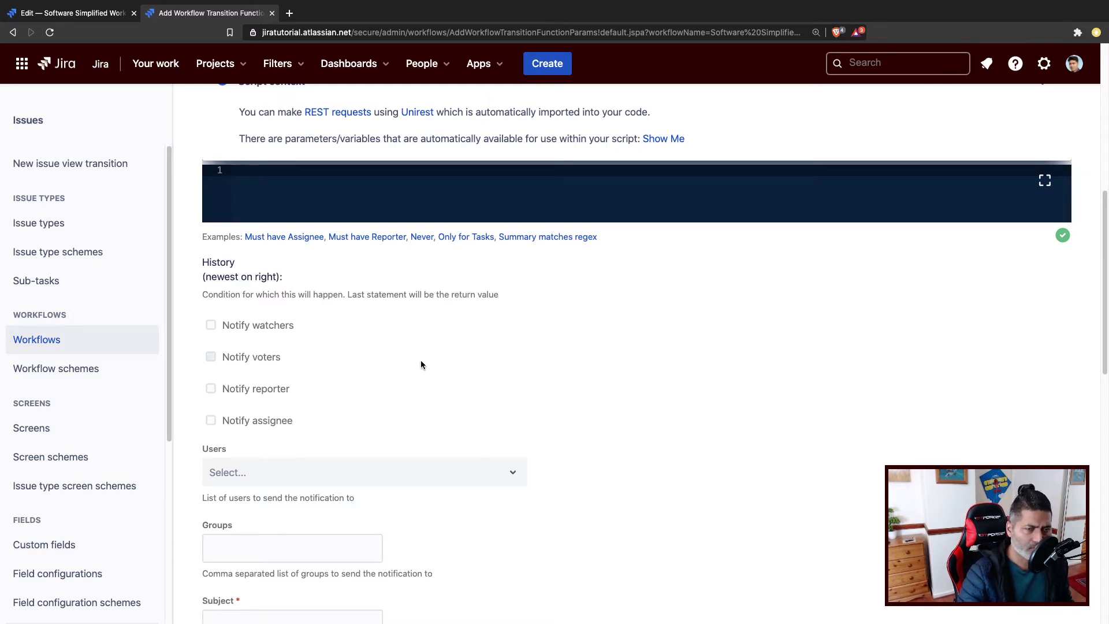
- Turn on notifying watchers and voters, leaving the user recipients empty
scroll(412, 415, down, 1)
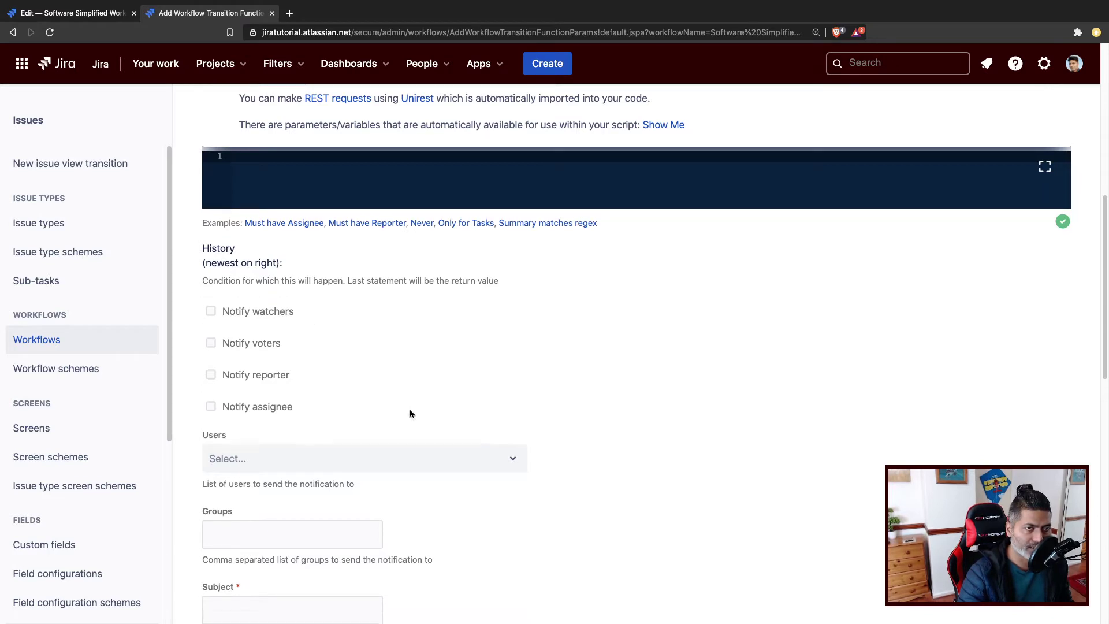
click(210, 312)
click(211, 344)
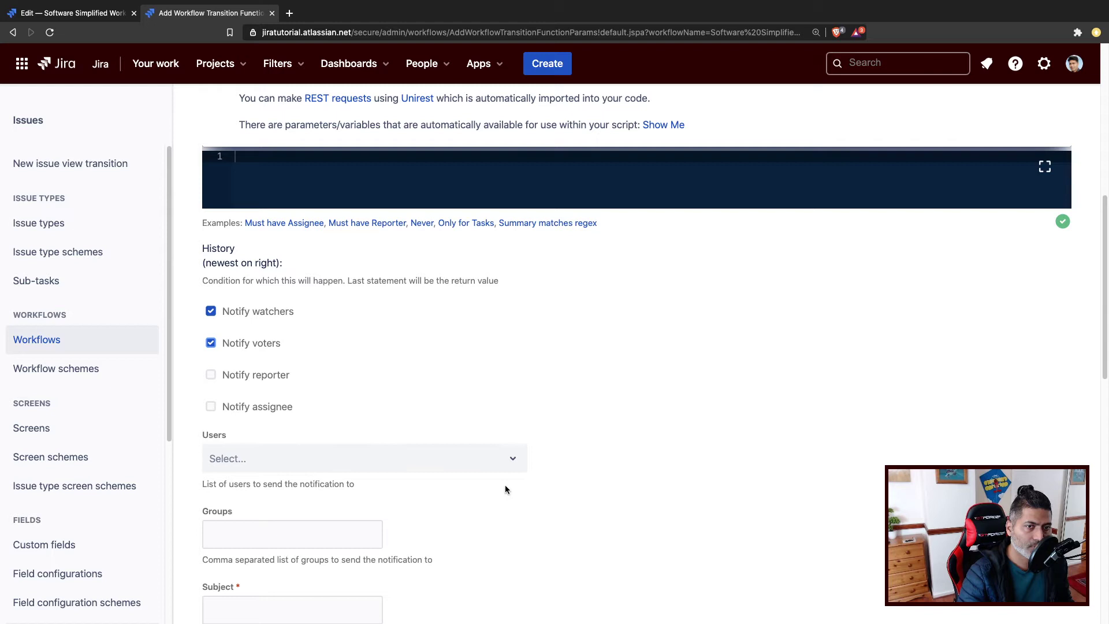
click(507, 463)
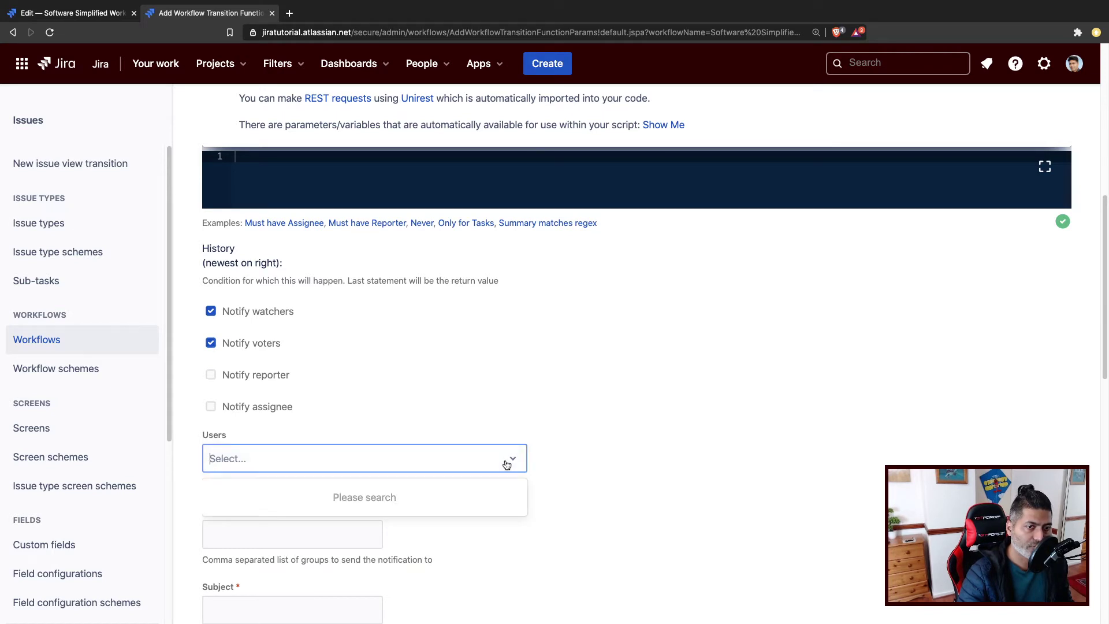
text(ra)
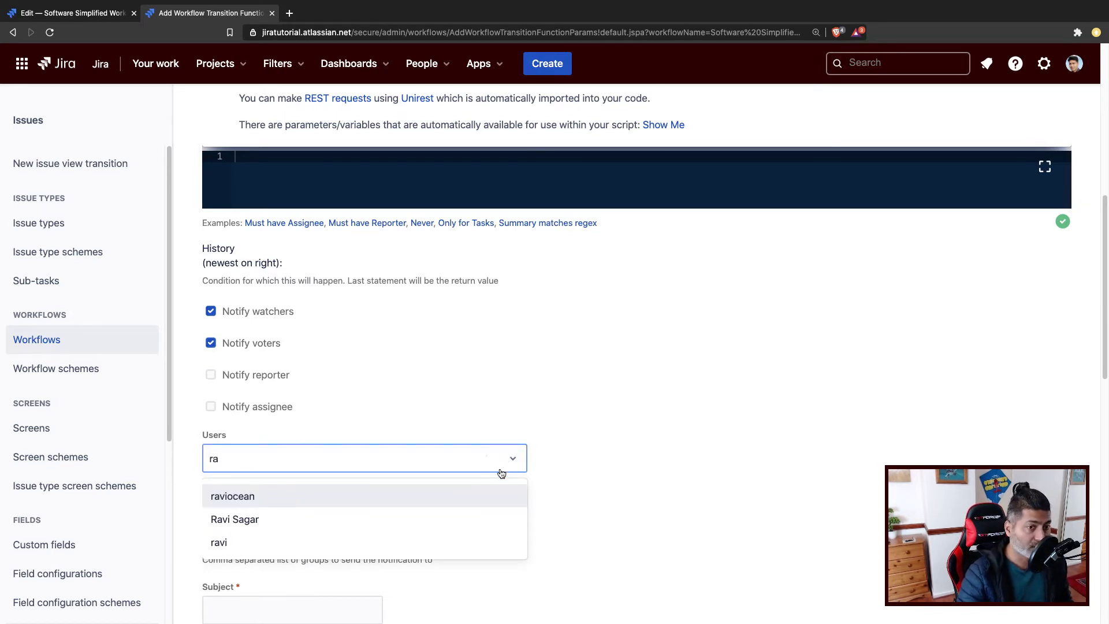
click(612, 452)
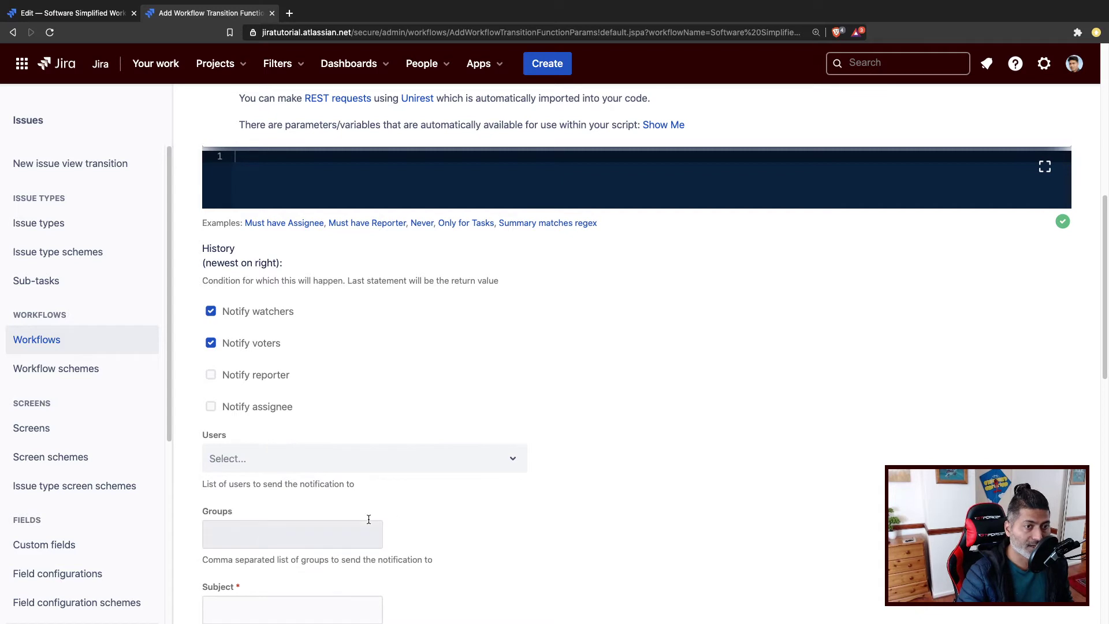
- Set the recipient group to 'jira-administratorss' instead of 'jira-developers'
click(304, 537)
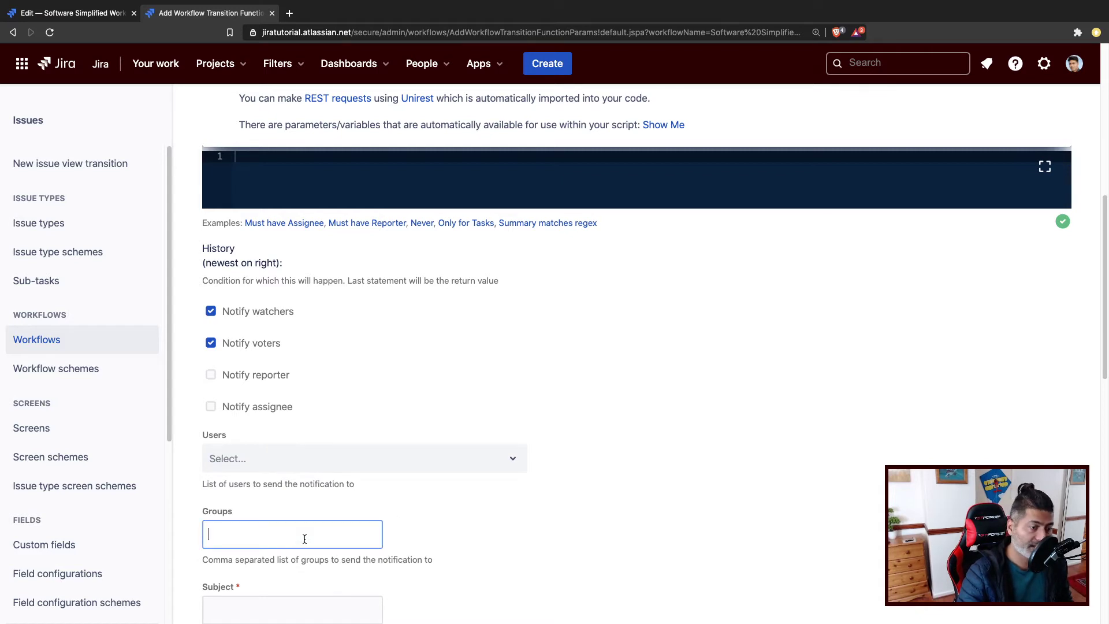
text(ji)
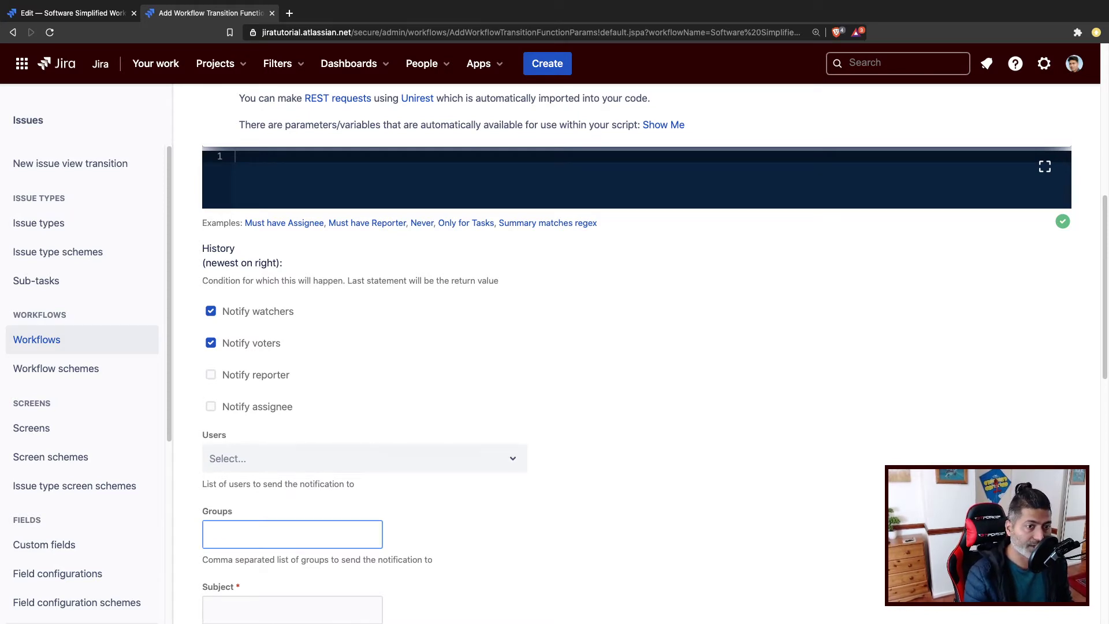
scroll(554, 347, down, 4)
text(ra)
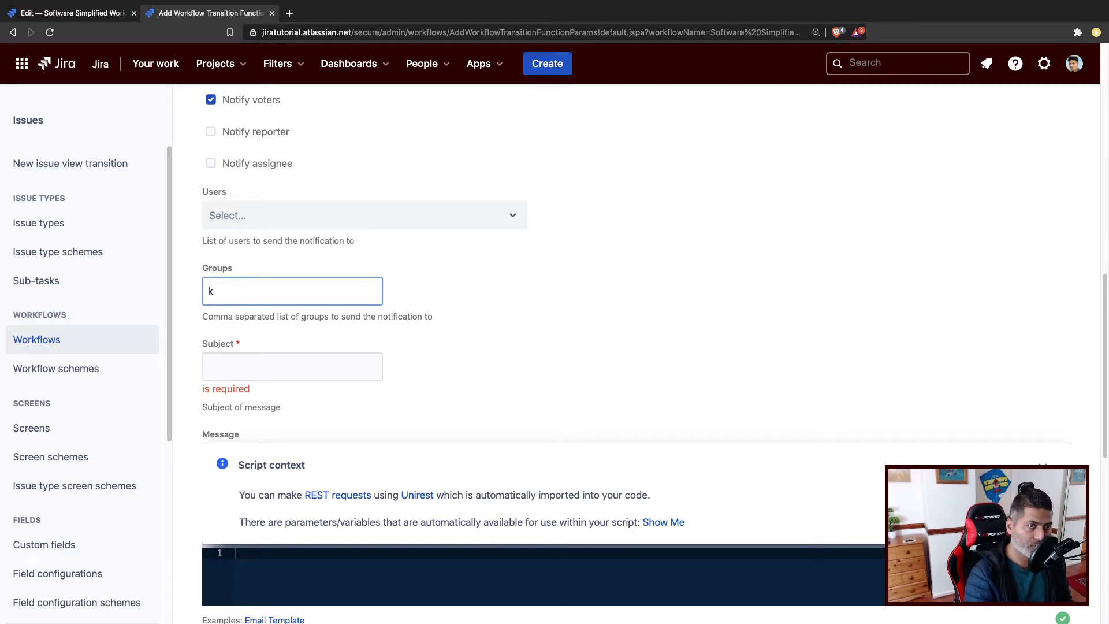
text(-)
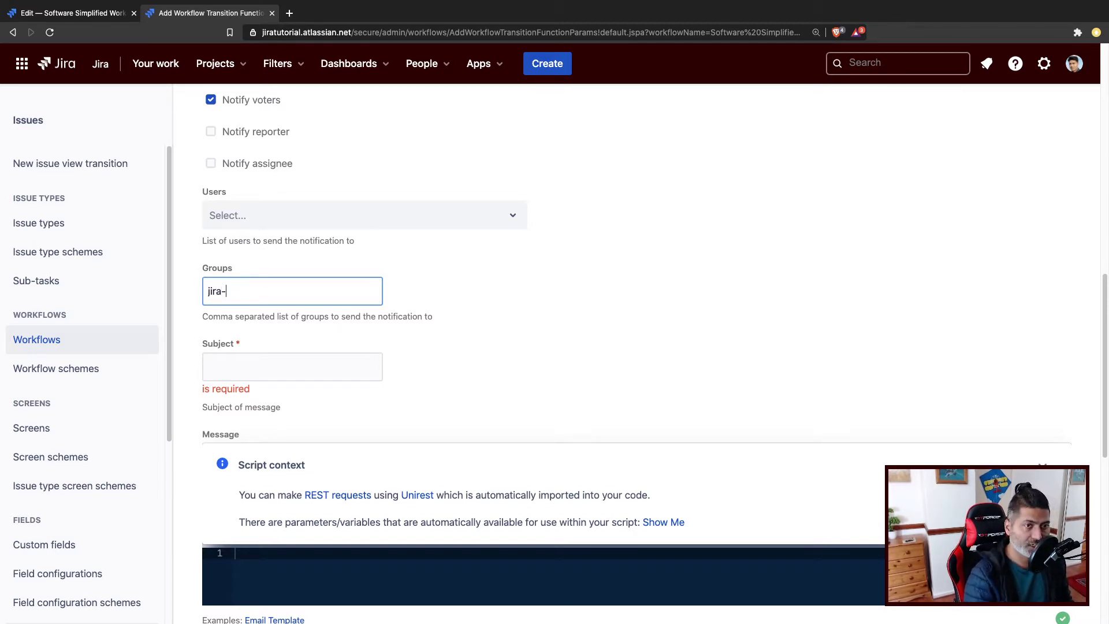
text(deve)
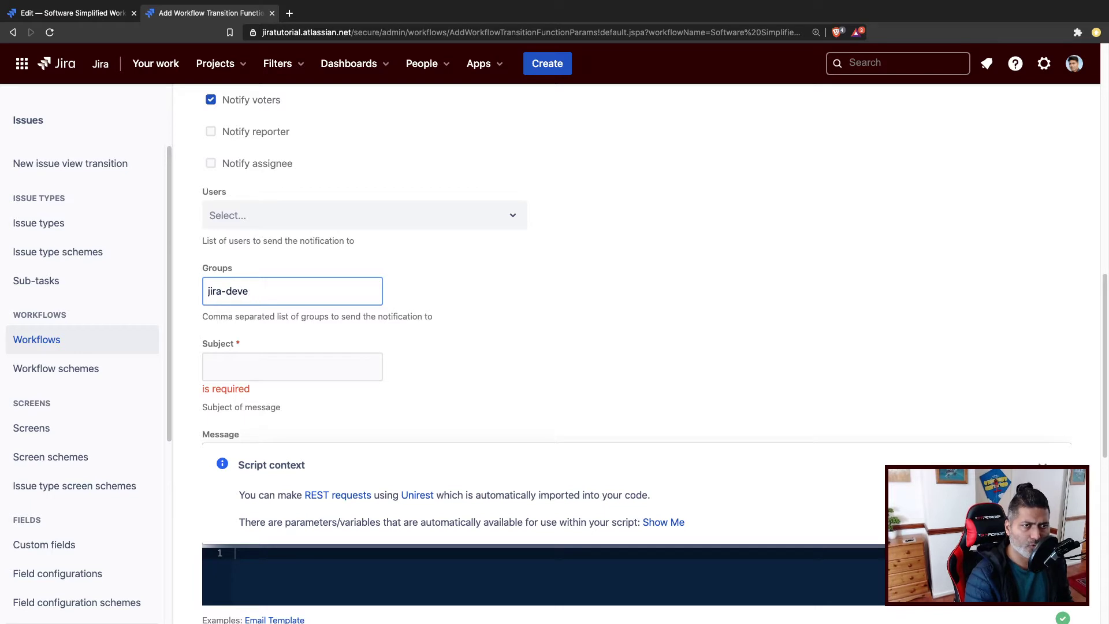
text(lopers)
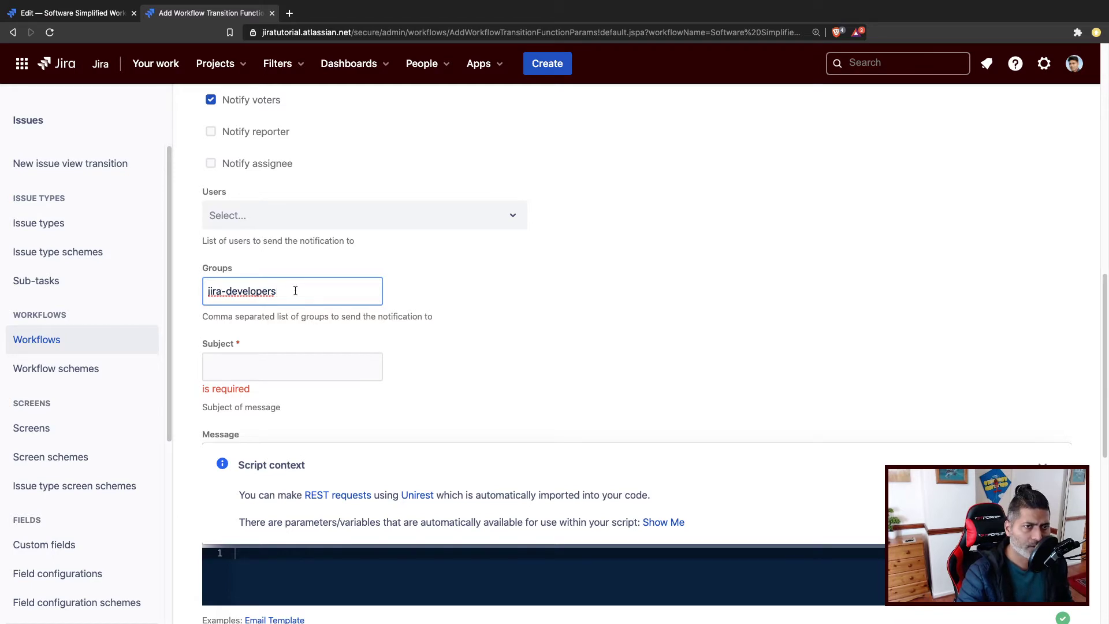
drag(295, 291, 231, 291)
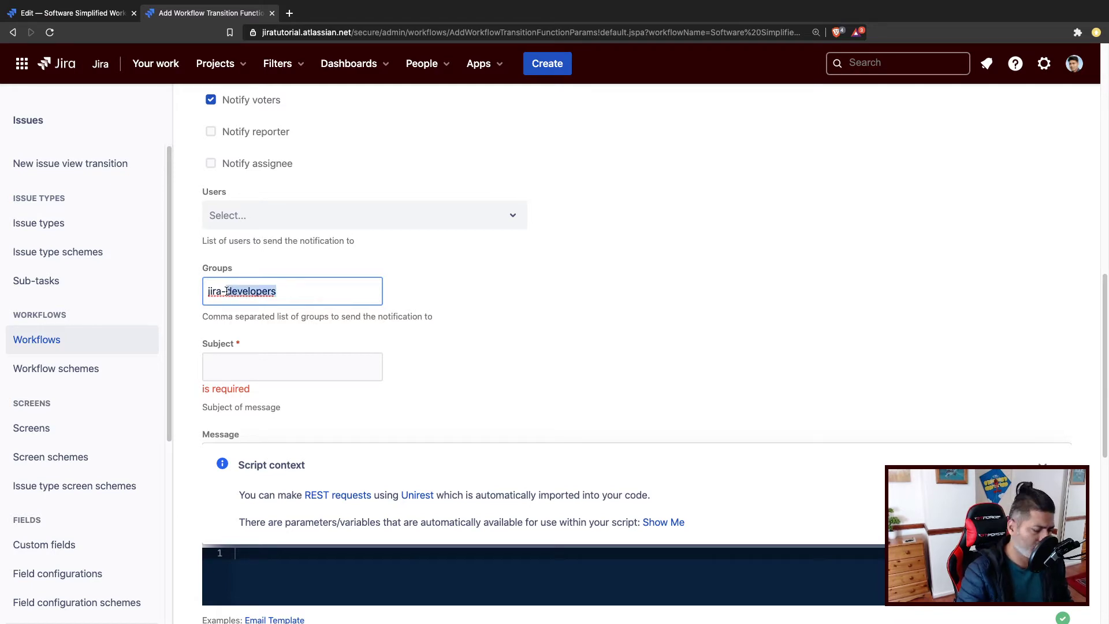
text(admin)
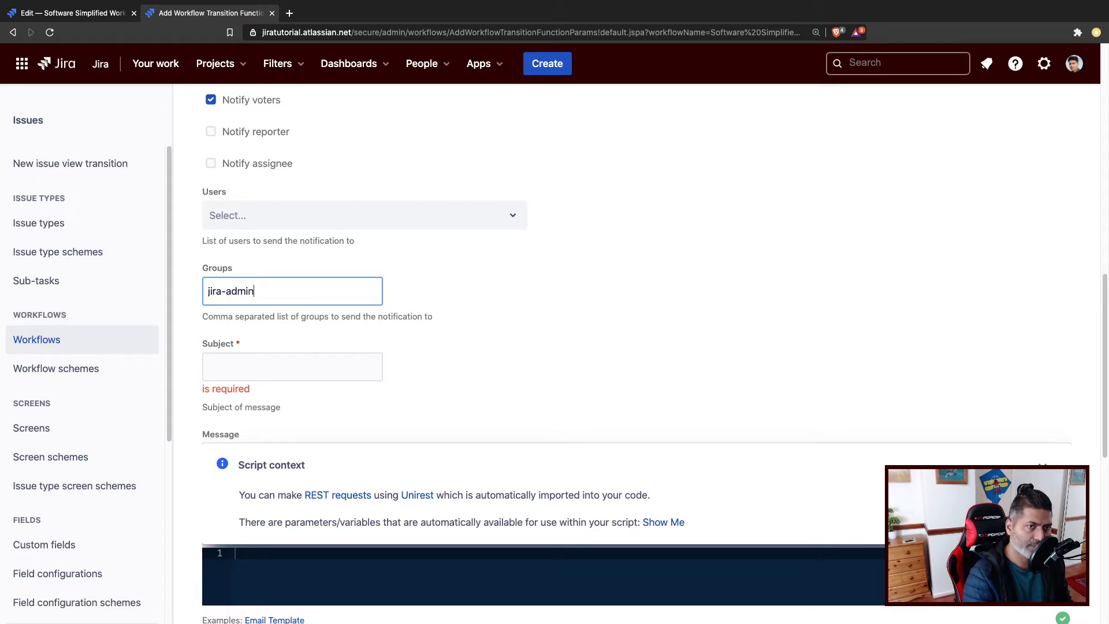
text(istrators)
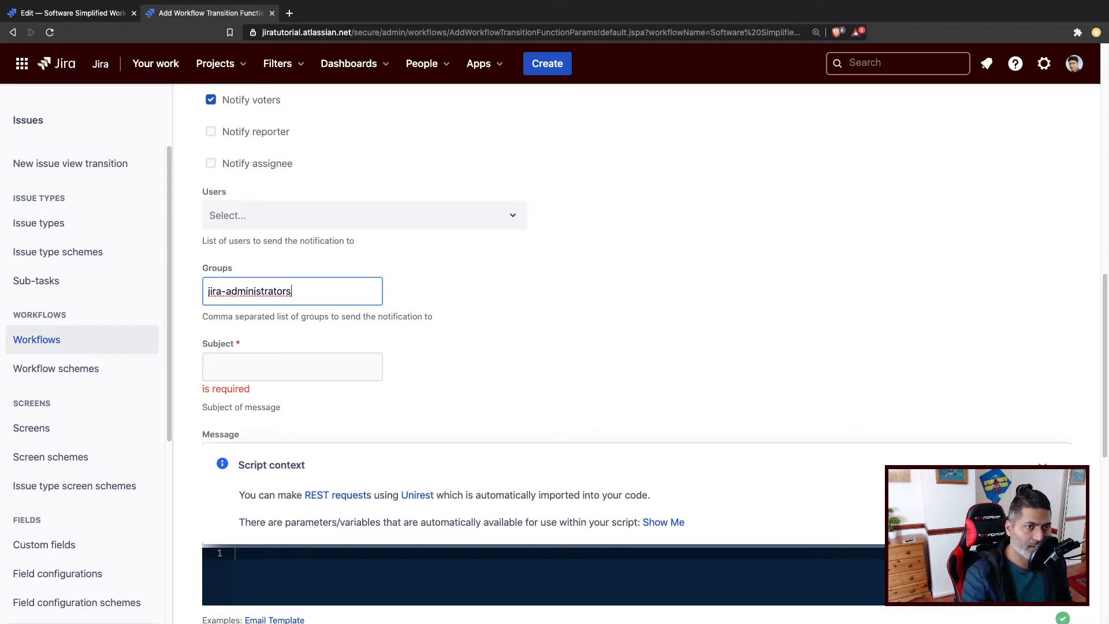
text(s)
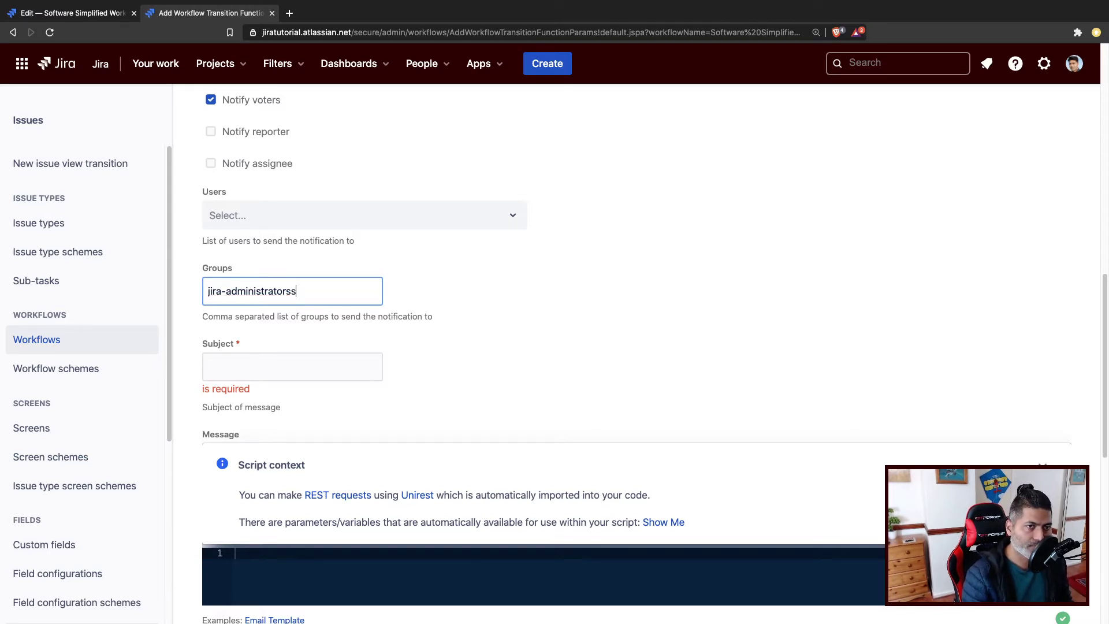
- Set the notification subject to 'On hold notification'
click(350, 374)
text(O)
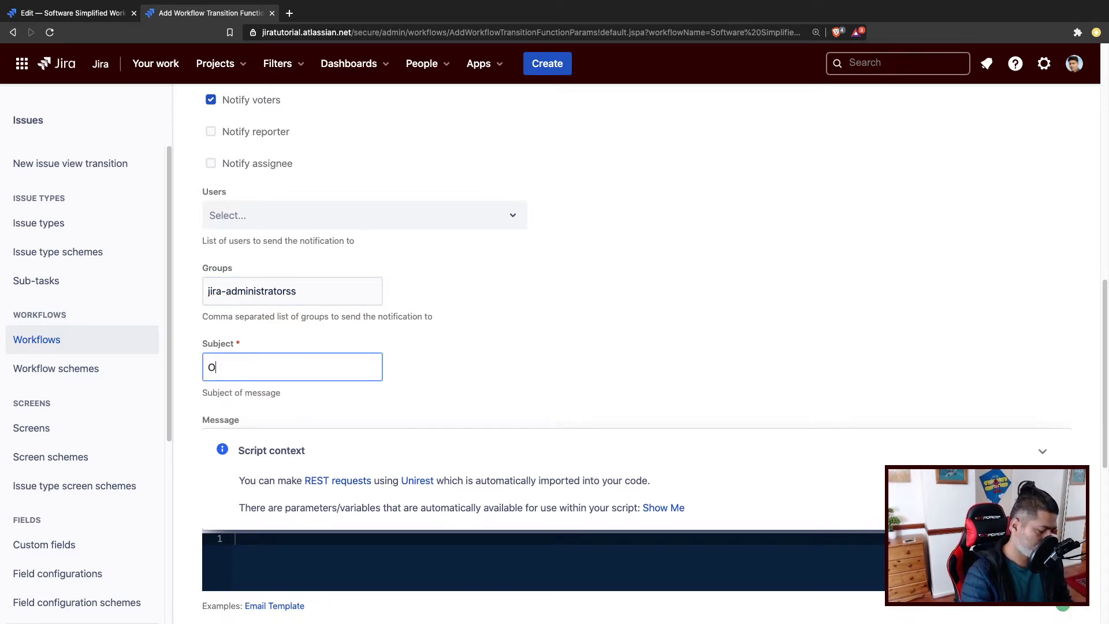
text(n hold notification)
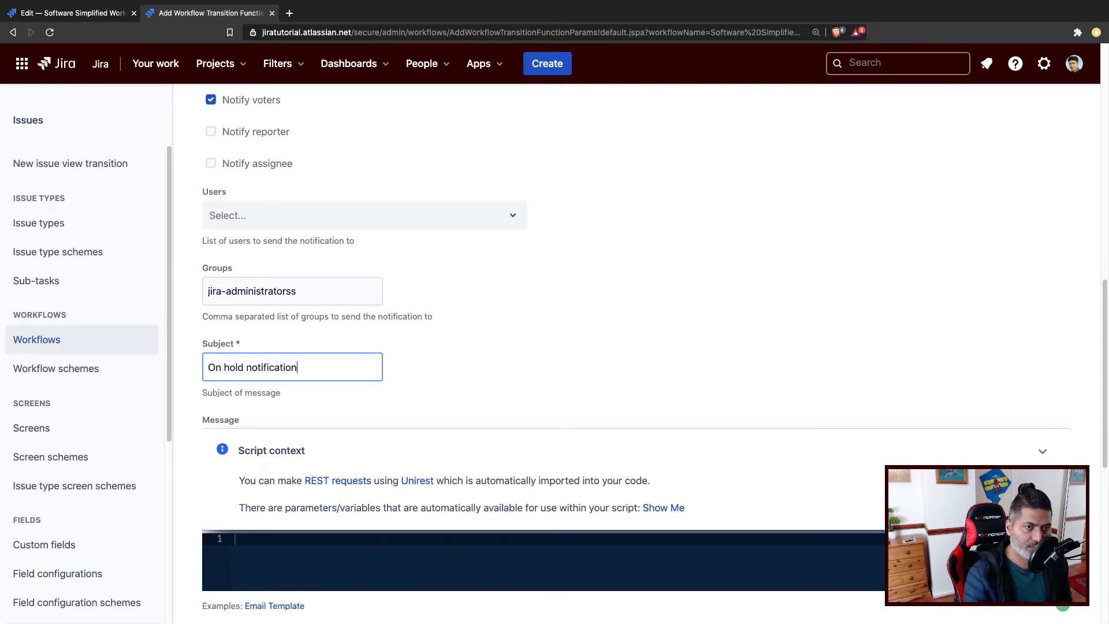
scroll(351, 373, down, 4)
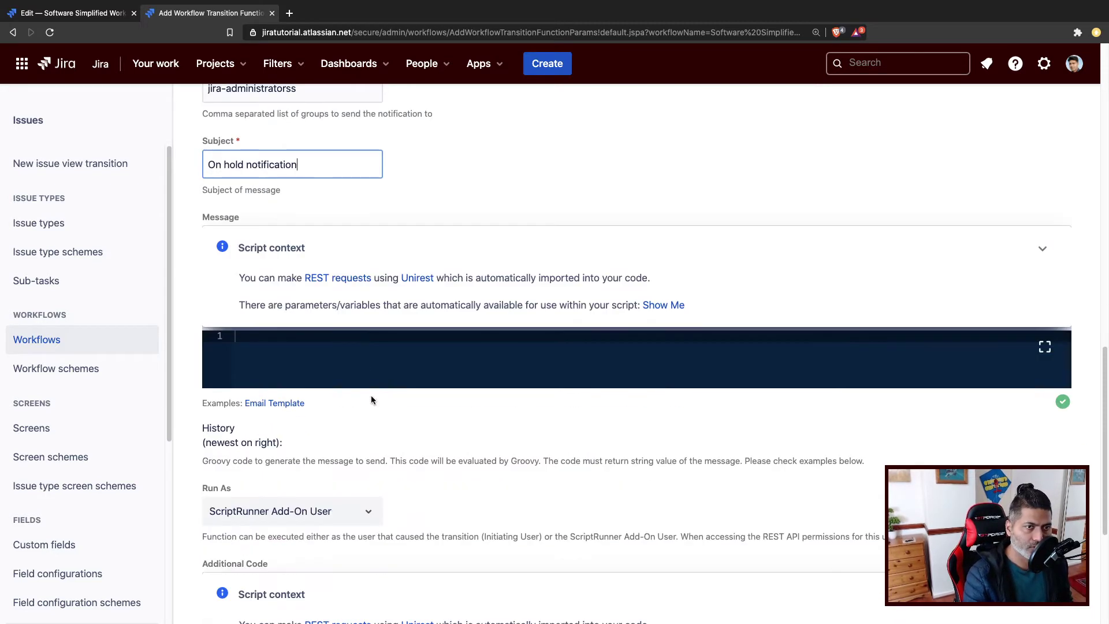
click(300, 352)
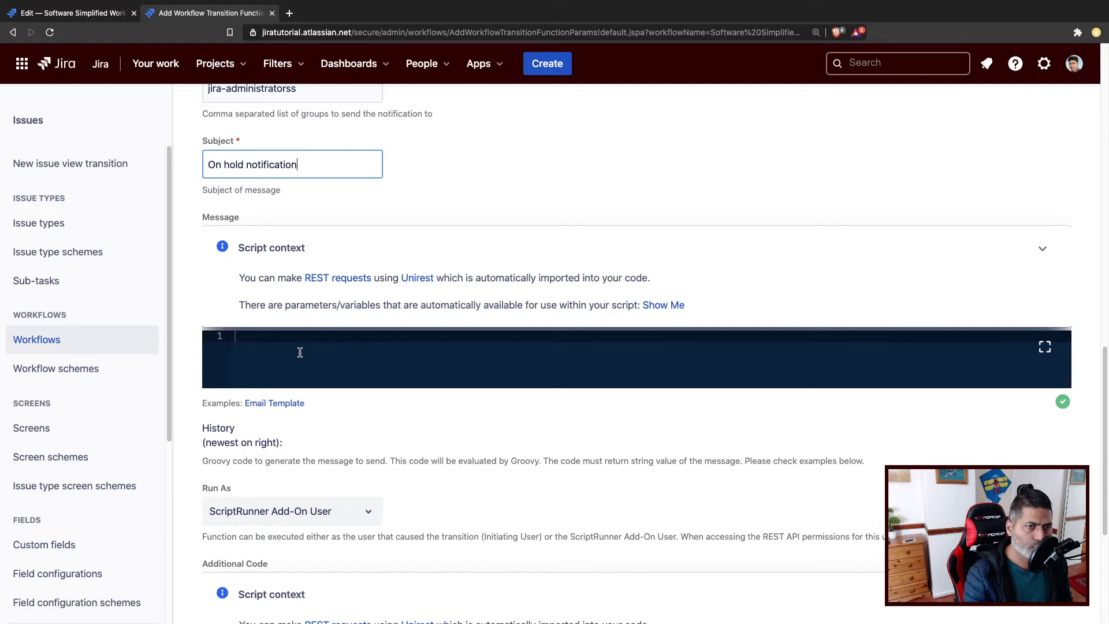
- Insert the Email Template example greeting the assignee into the message script
click(275, 403)
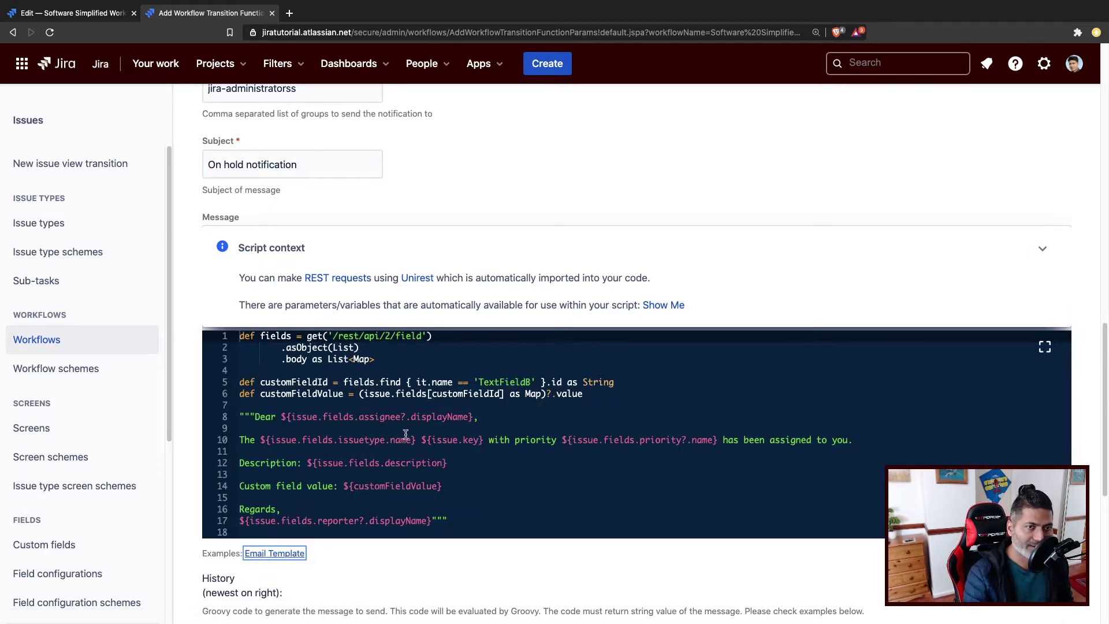
scroll(406, 435, down, 1)
scroll(404, 433, down, 2)
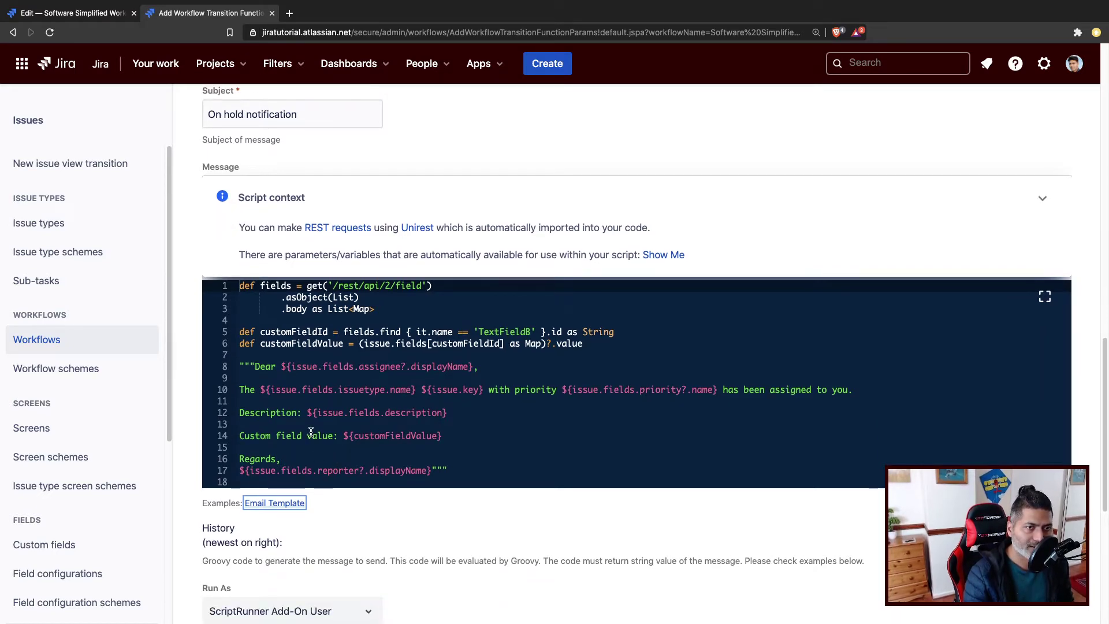
scroll(311, 432, down, 3)
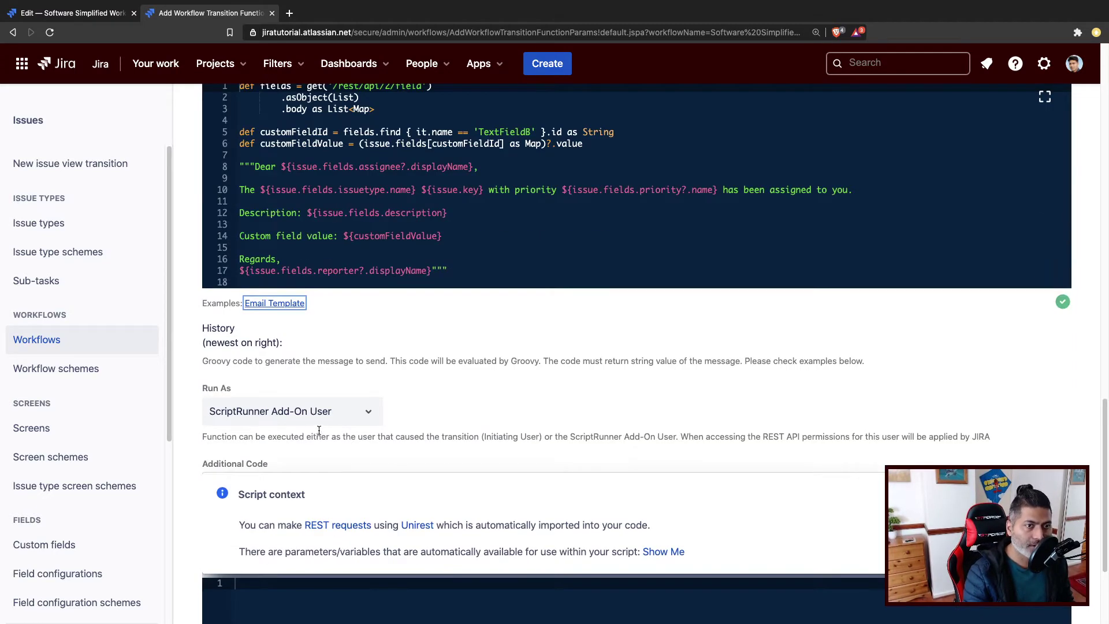
scroll(362, 423, down, 3)
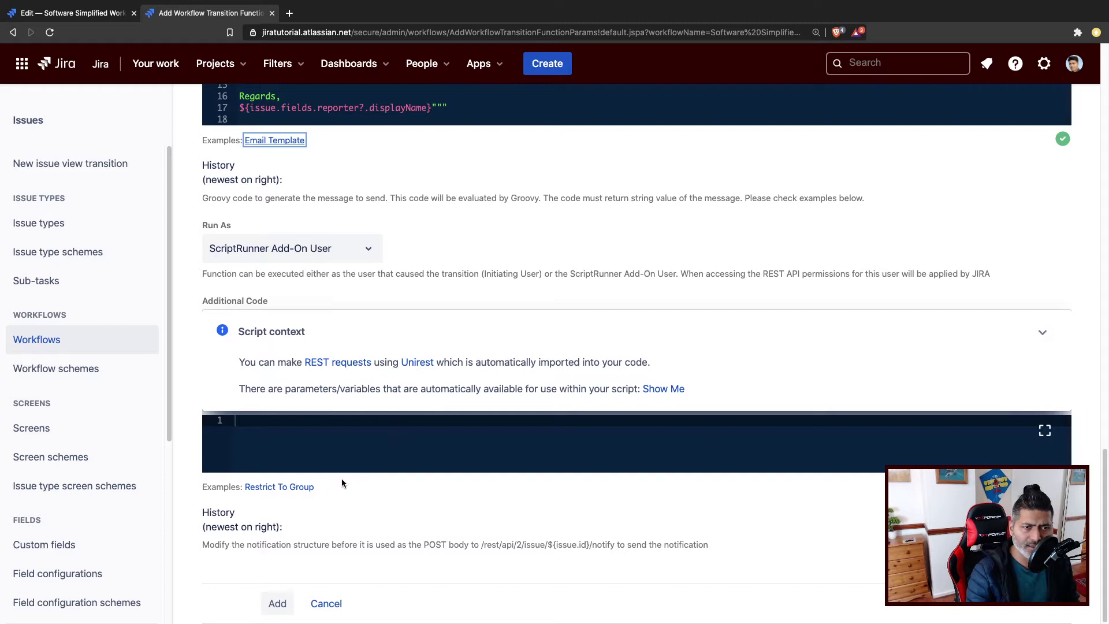
click(280, 487)
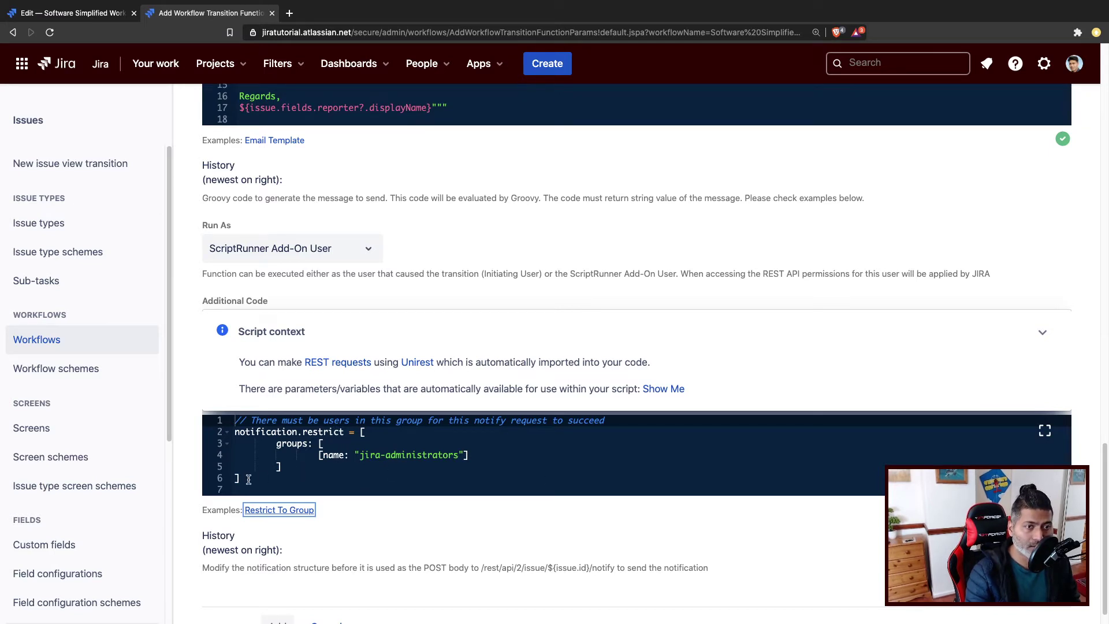
drag(248, 479, 224, 401)
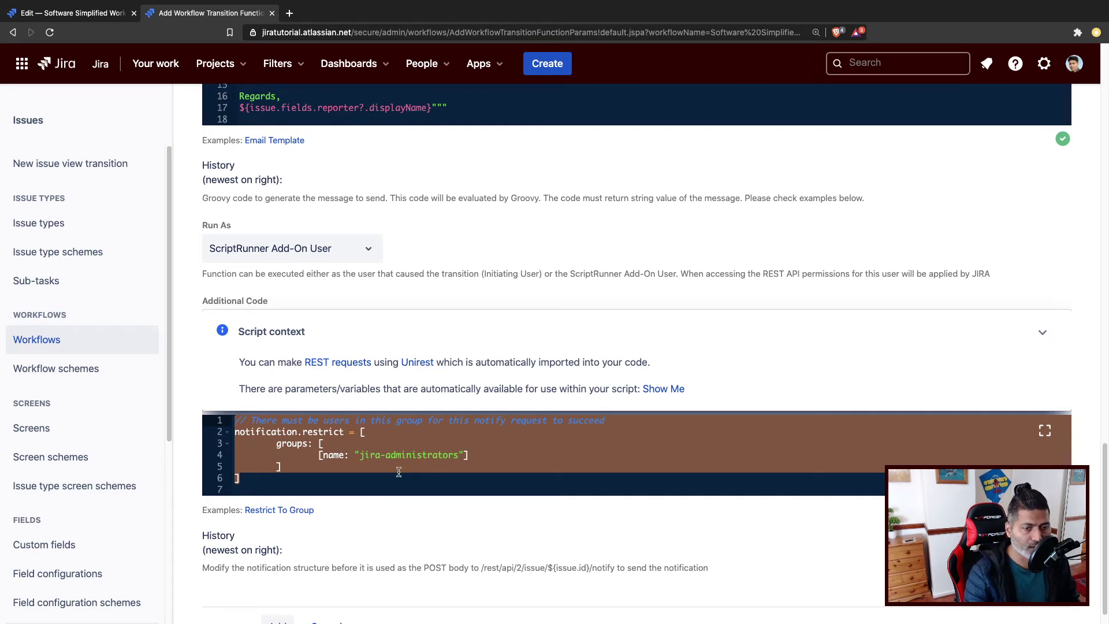
key(BackSpace)
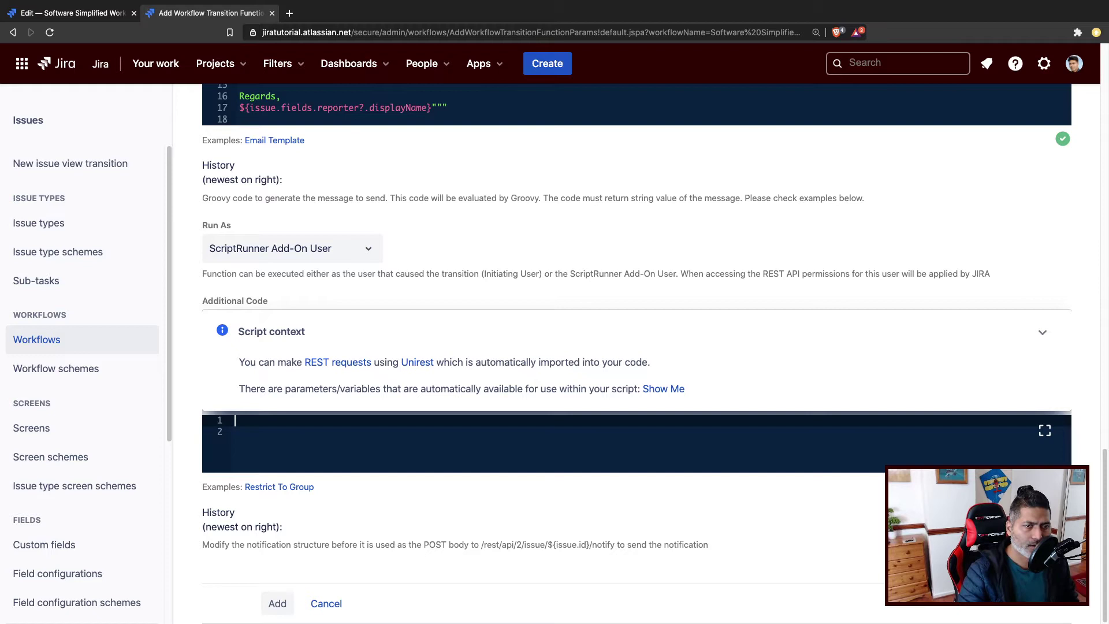
- Add the Send Notification post function and publish the draft workflow without a backup copy
click(272, 603)
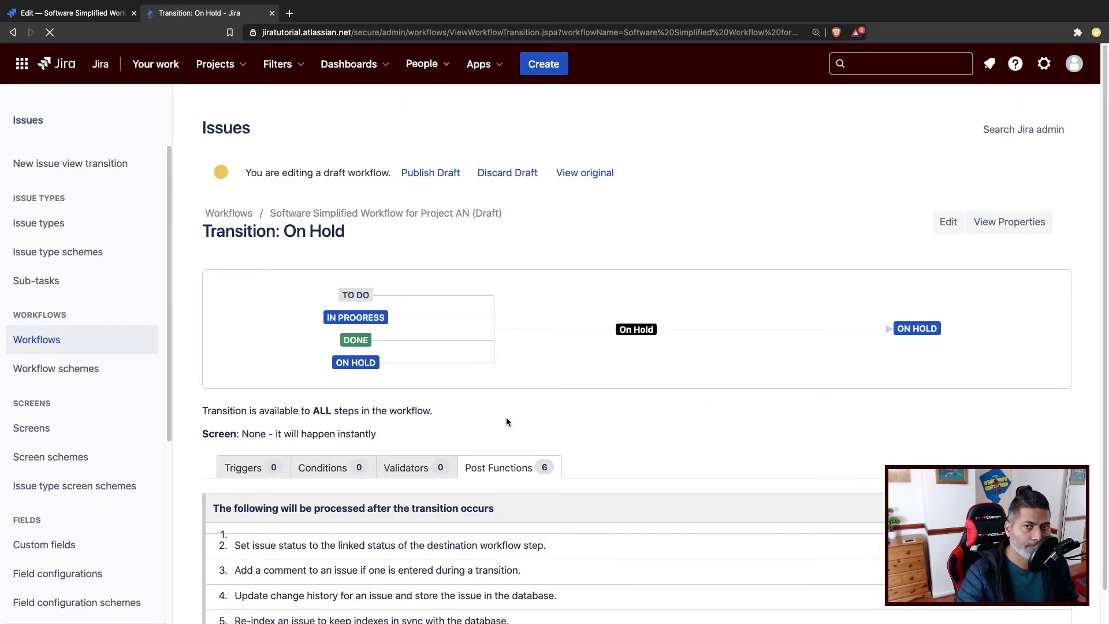
click(438, 180)
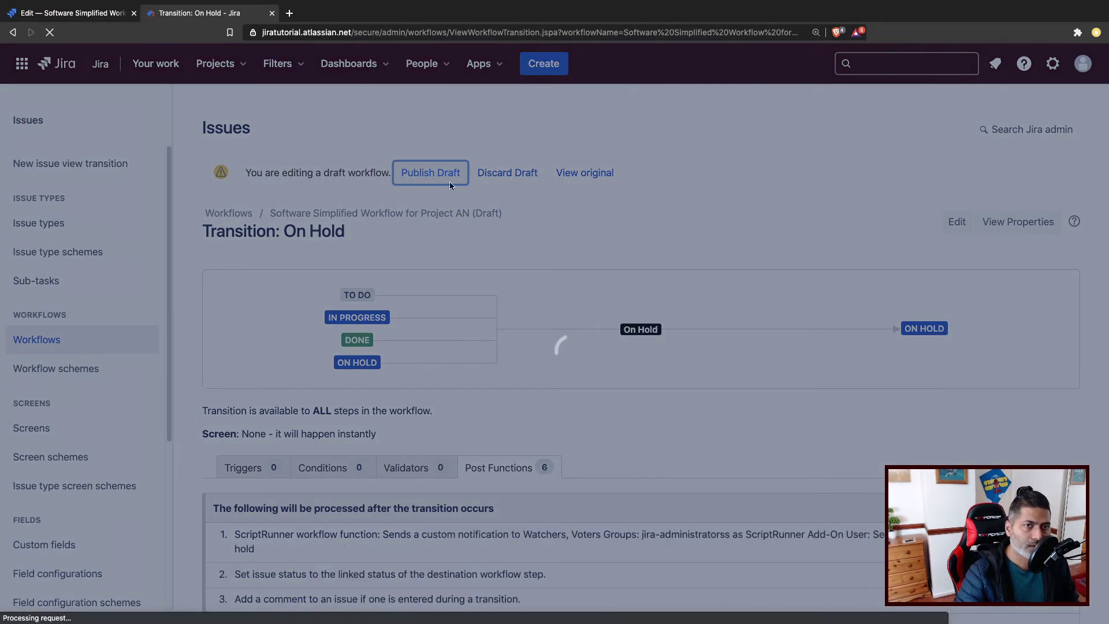
click(562, 353)
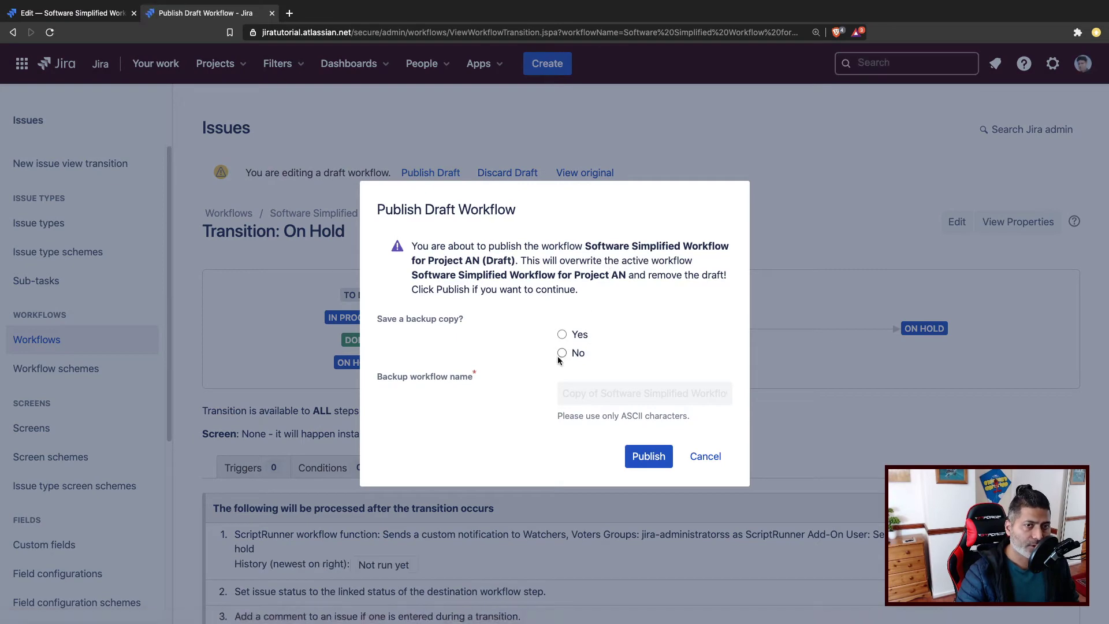
click(649, 455)
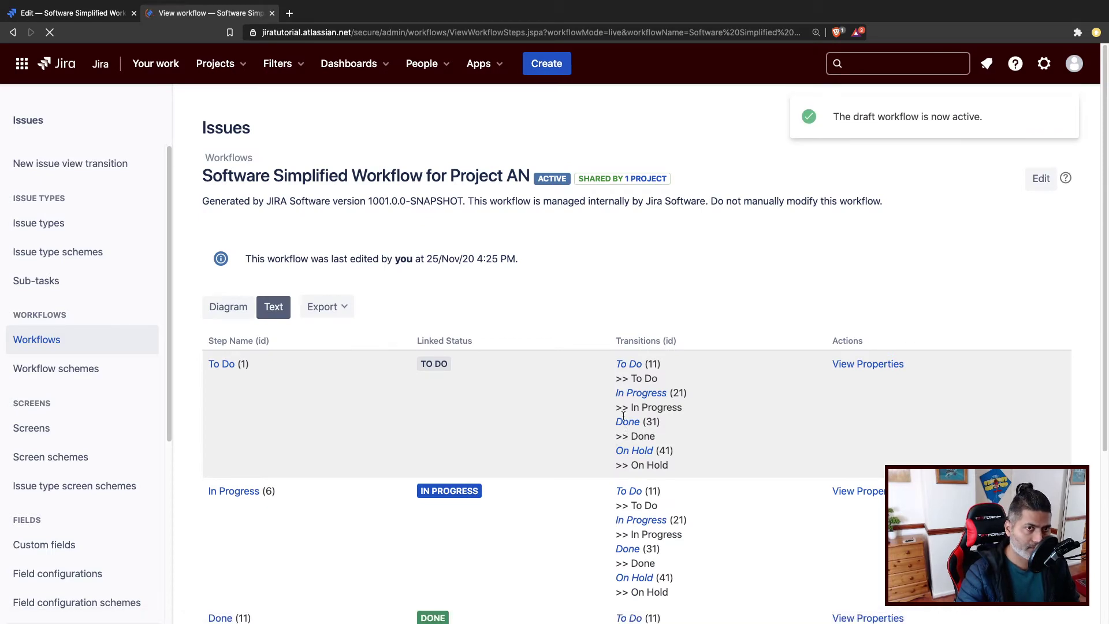
click(887, 66)
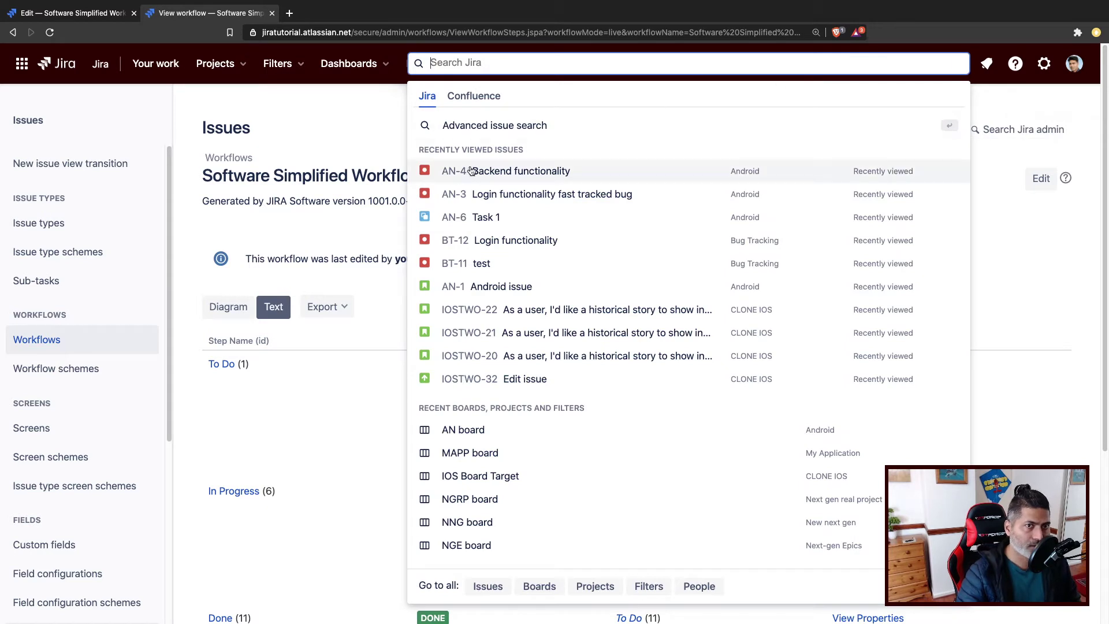
- Open issue AN-3 and transition it from Done to On Hold
super+click(457, 198)
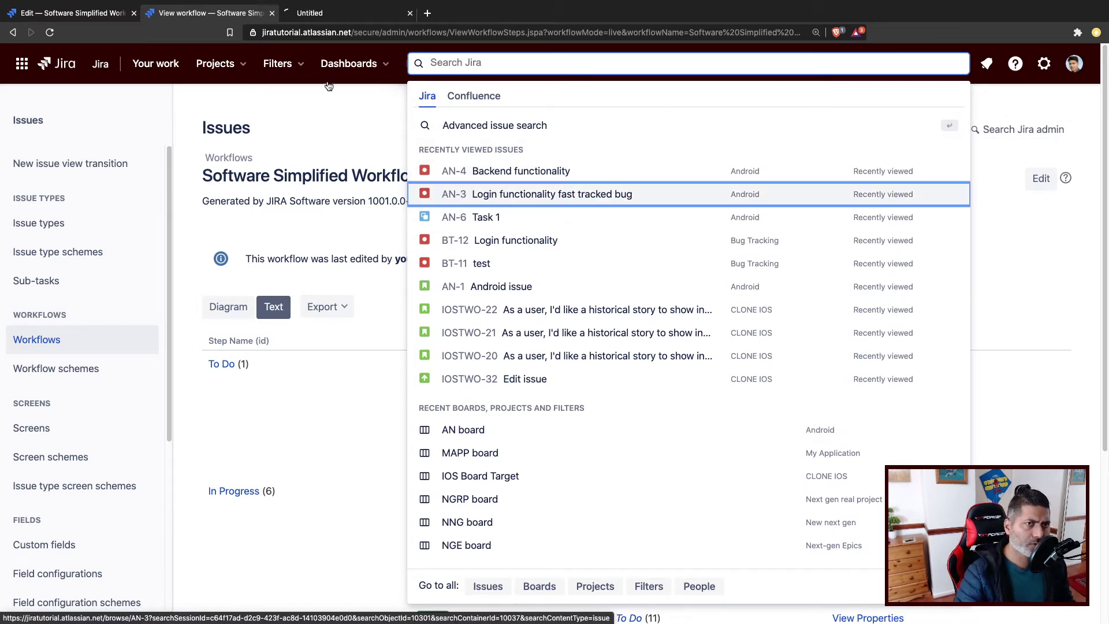
click(271, 13)
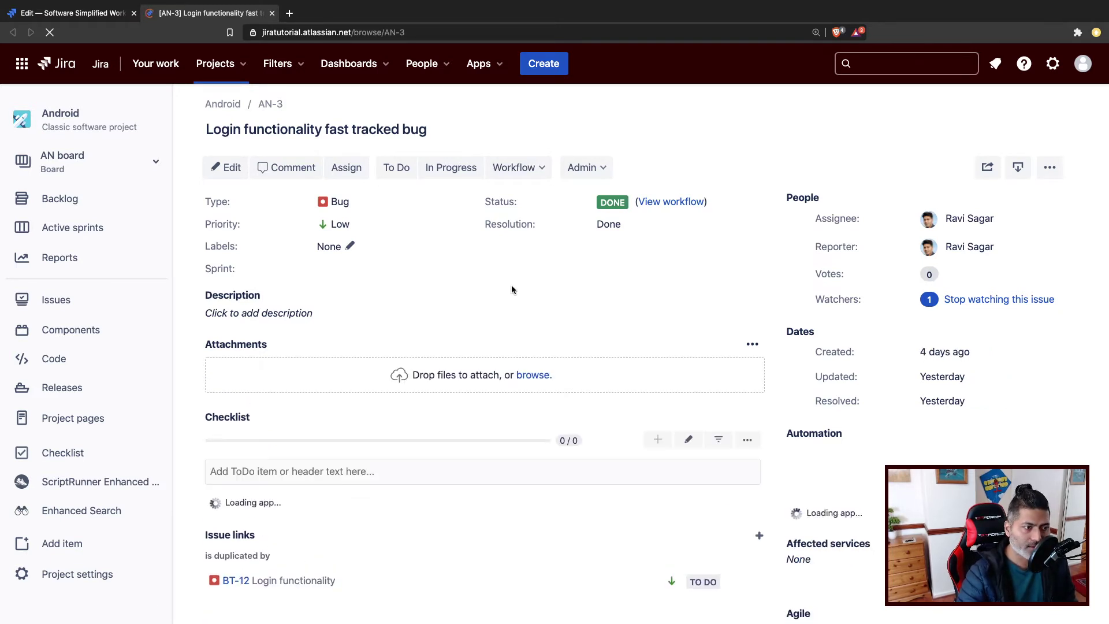
click(537, 174)
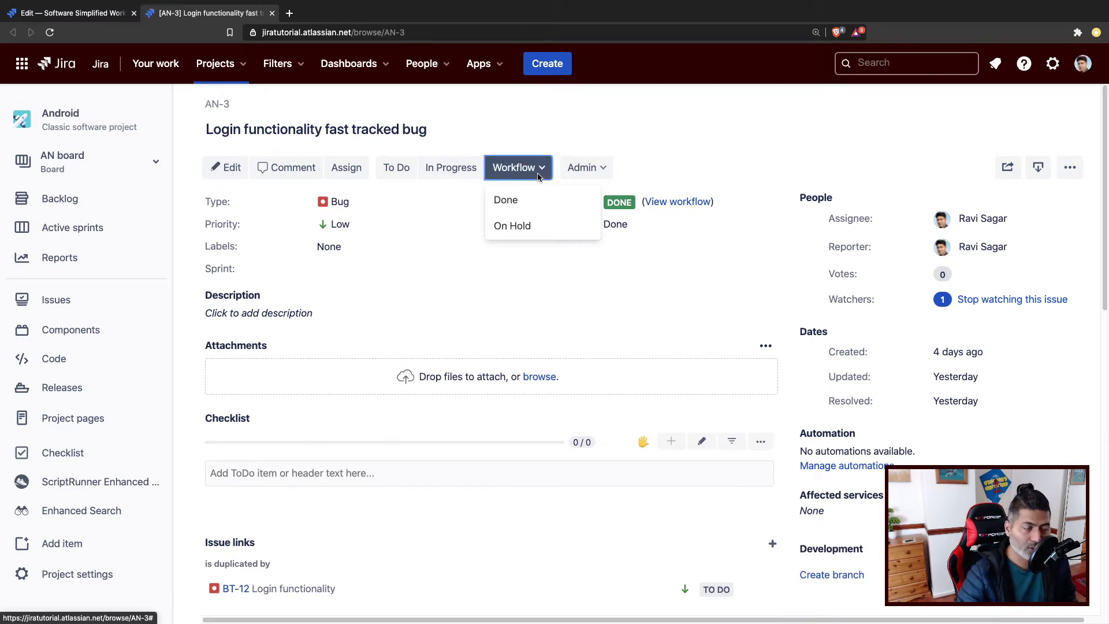
click(511, 226)
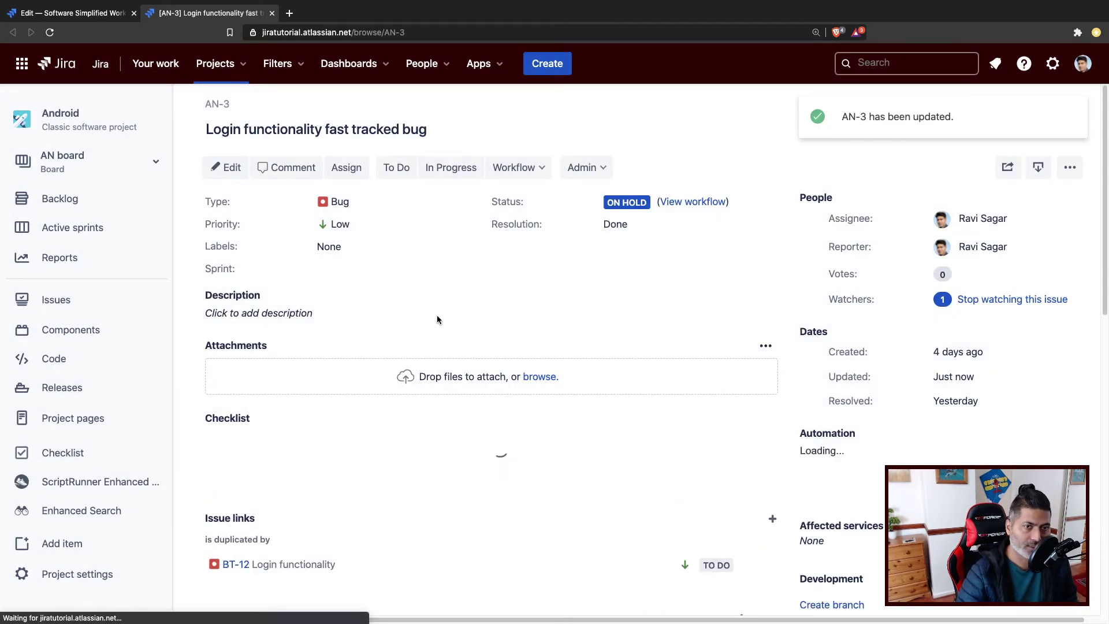
scroll(437, 320, down, 12)
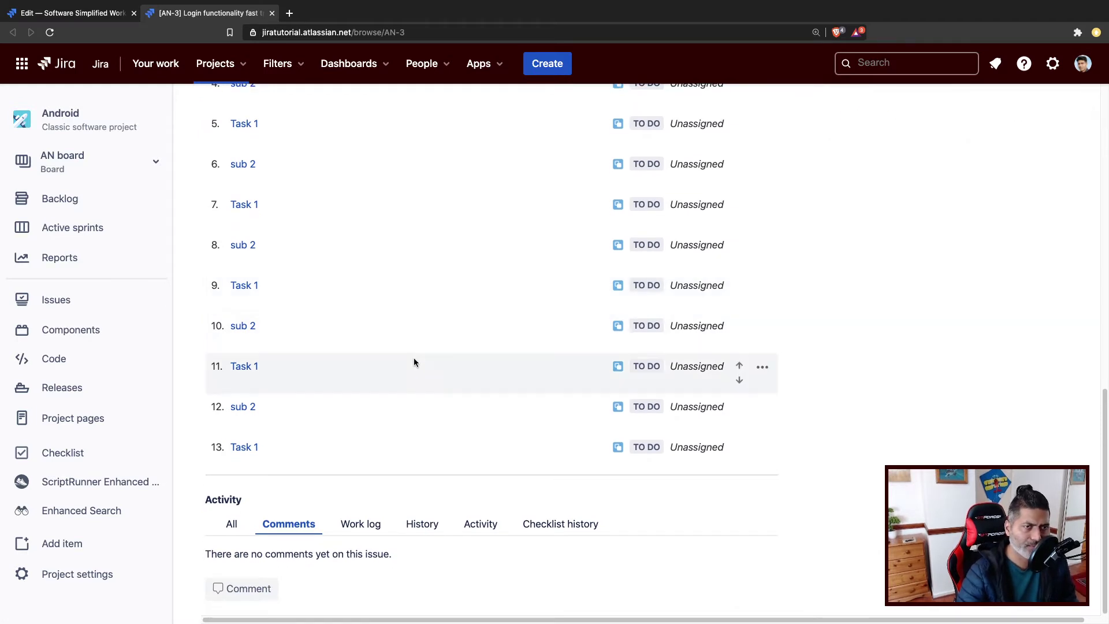
scroll(413, 364, up, 9)
scroll(415, 365, up, 3)
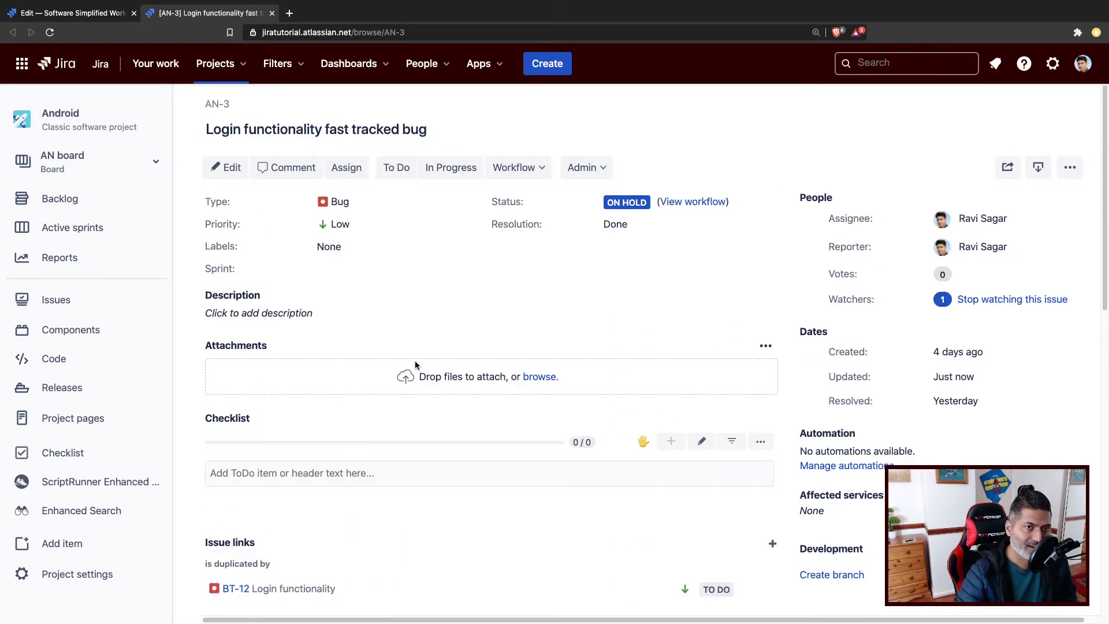
- Close the extra tabs and open the Android project's workflow settings
click(85, 17)
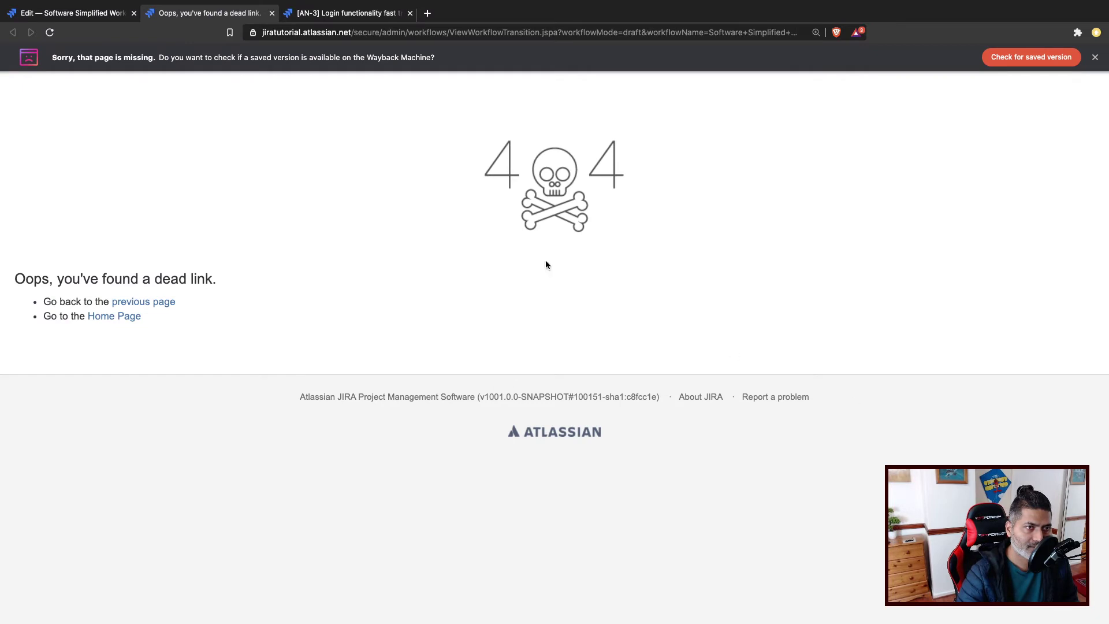
click(272, 12)
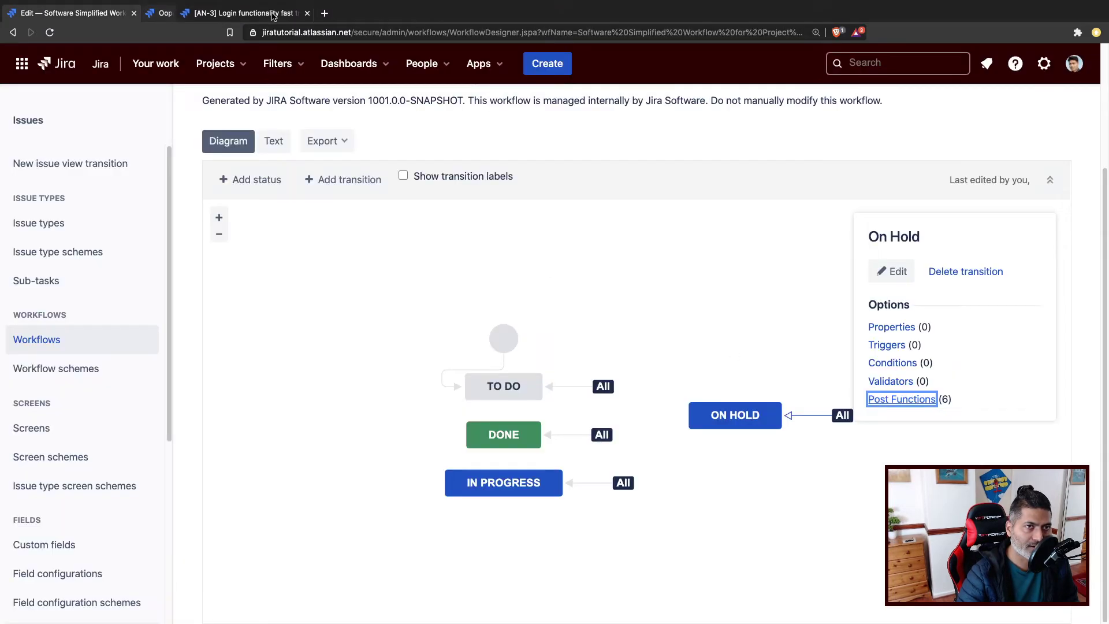
click(133, 12)
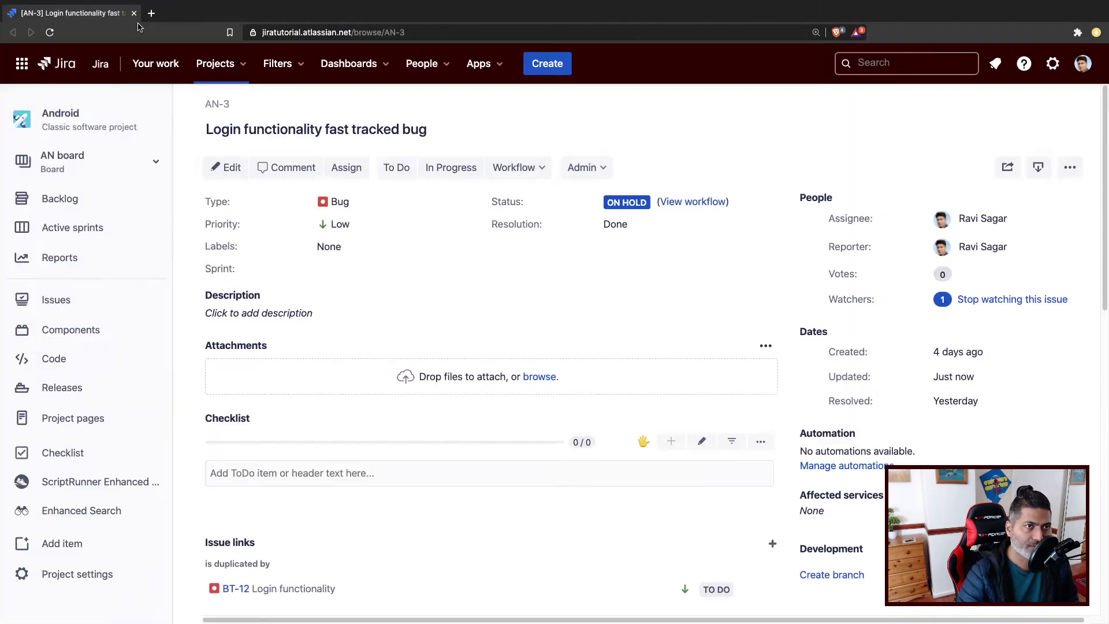
click(102, 566)
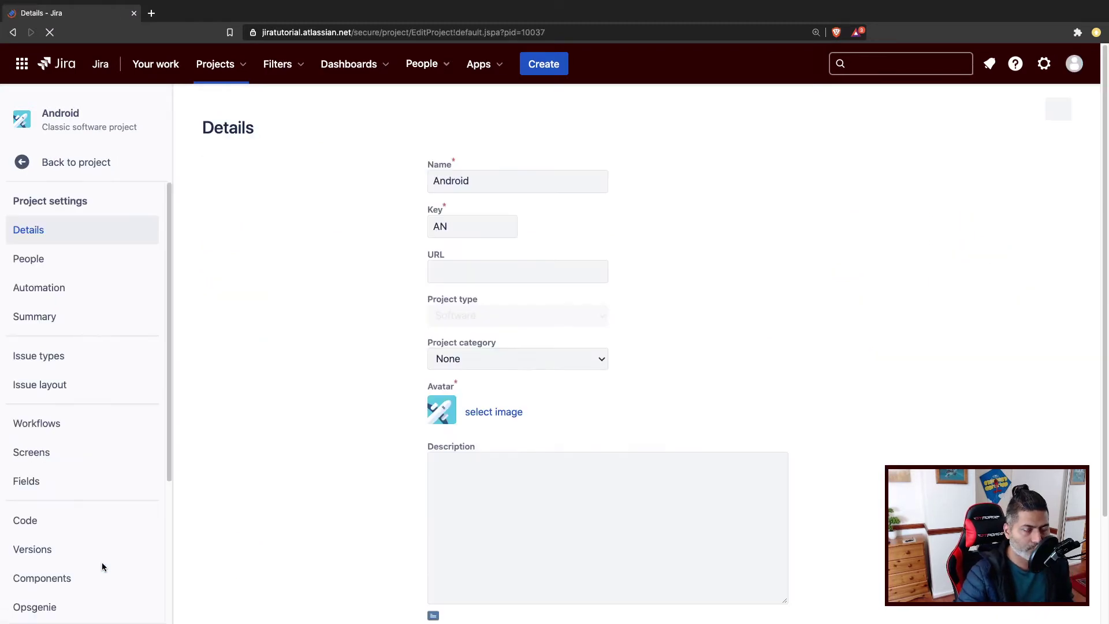
click(55, 426)
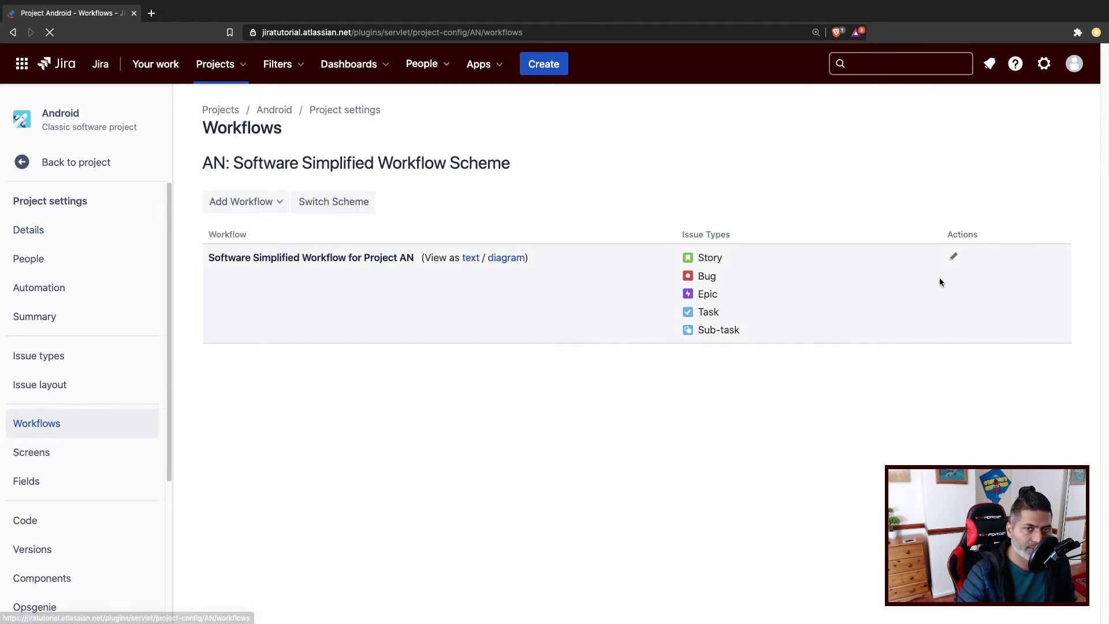
- Edit the workflow as a draft and select the On Hold transition in the diagram
click(956, 261)
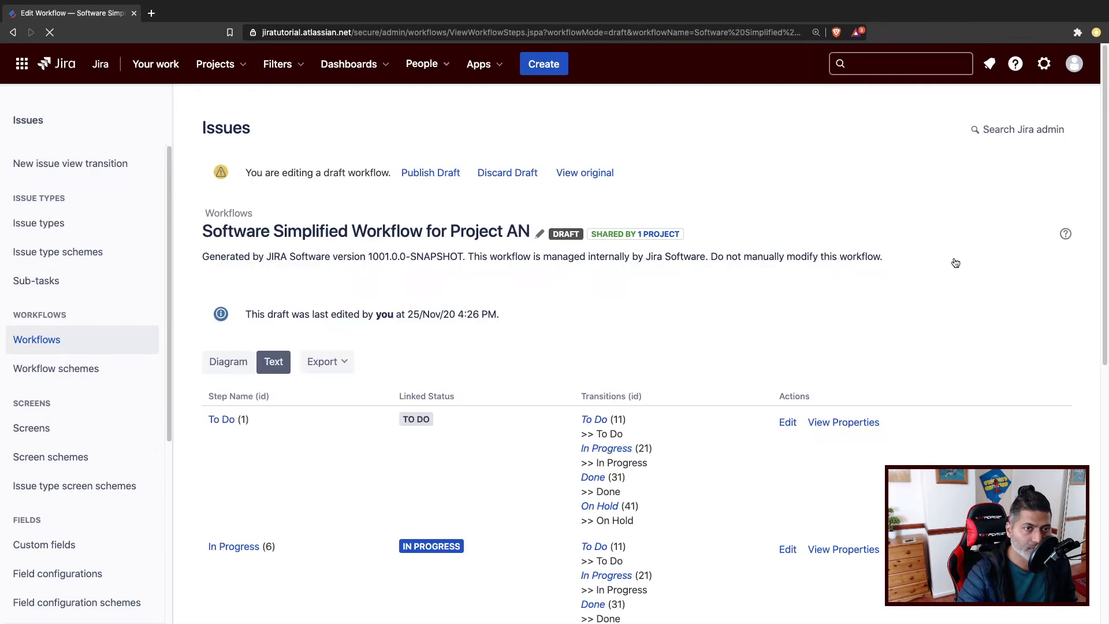
scroll(393, 439, up, 2)
scroll(393, 439, up, 5)
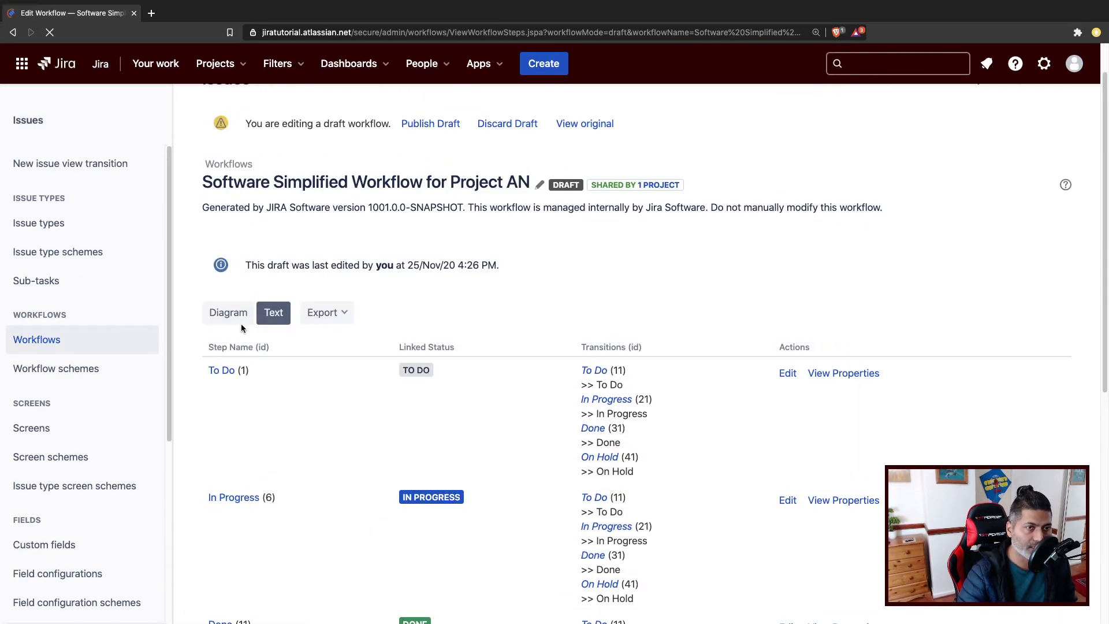
click(237, 318)
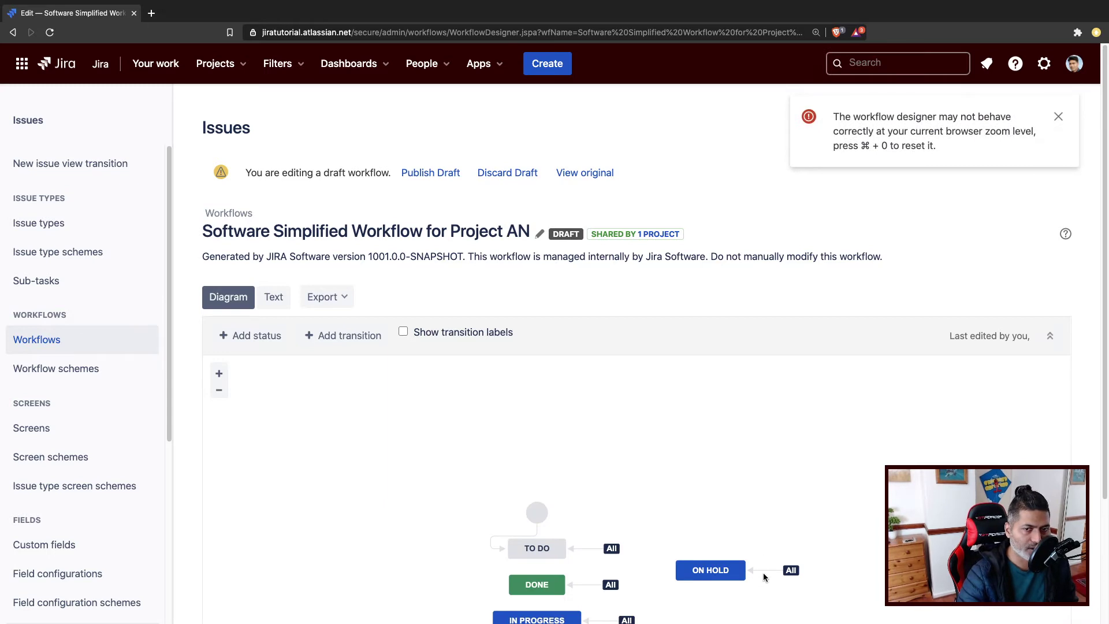
click(763, 573)
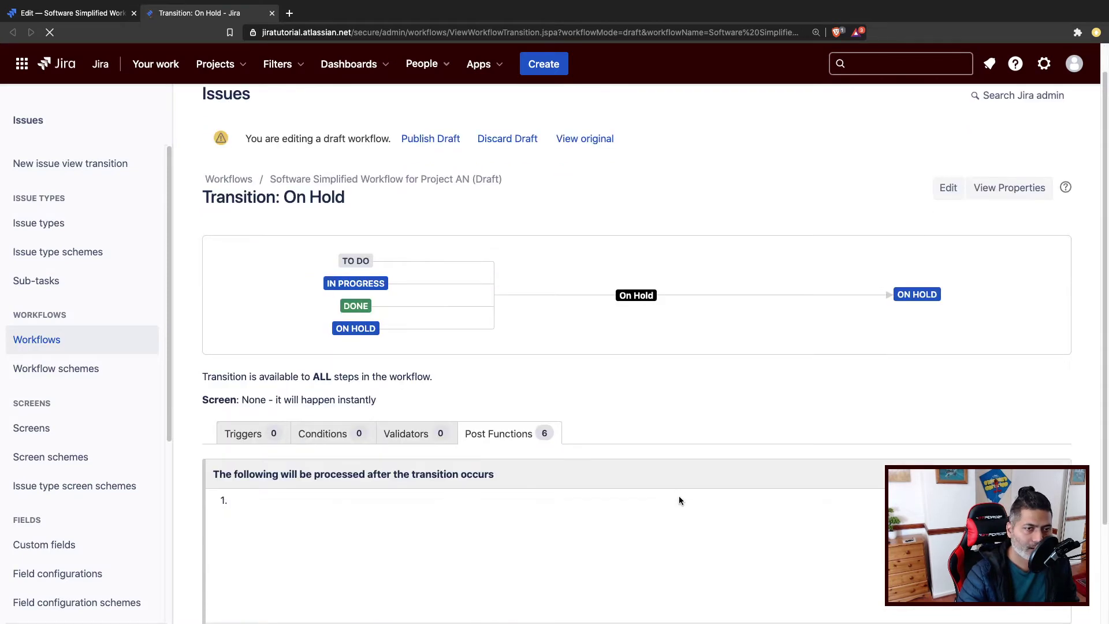
- View the failed notification post function's history showing the null 'id' error on line 5
scroll(545, 472, down, 2)
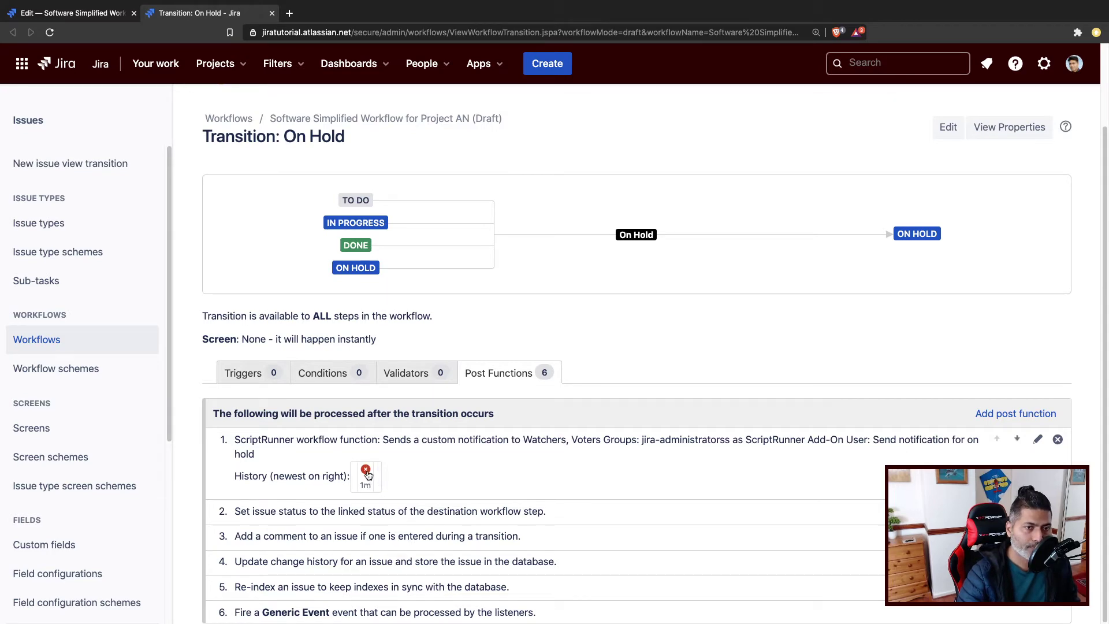
click(366, 471)
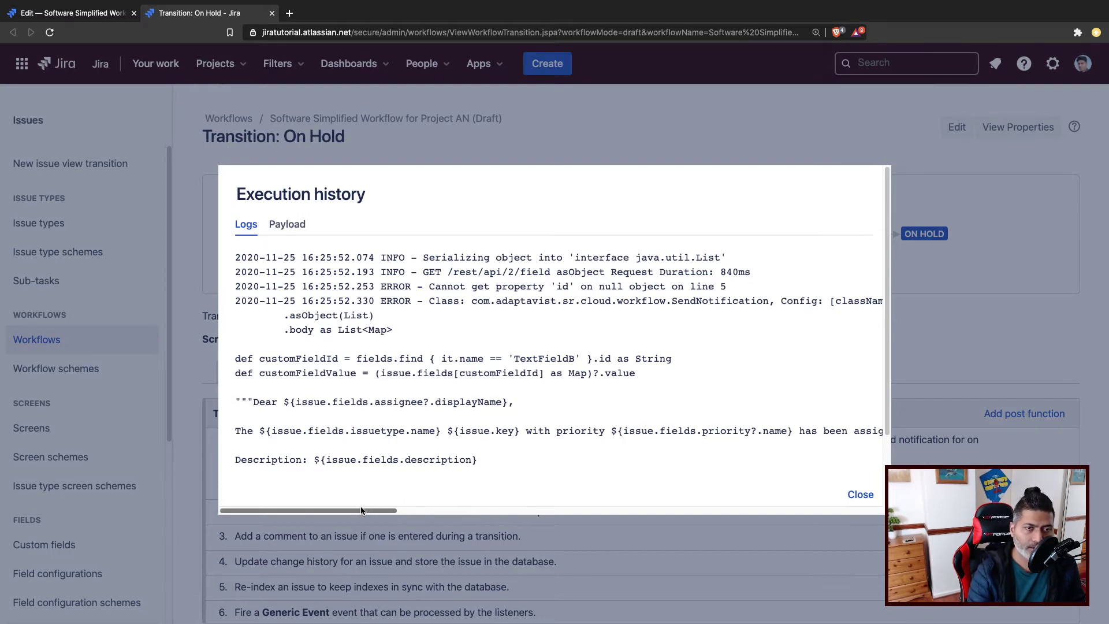
- Check the failed run's payload for the misspelled groups value, then edit post function 1
drag(381, 510, 236, 494)
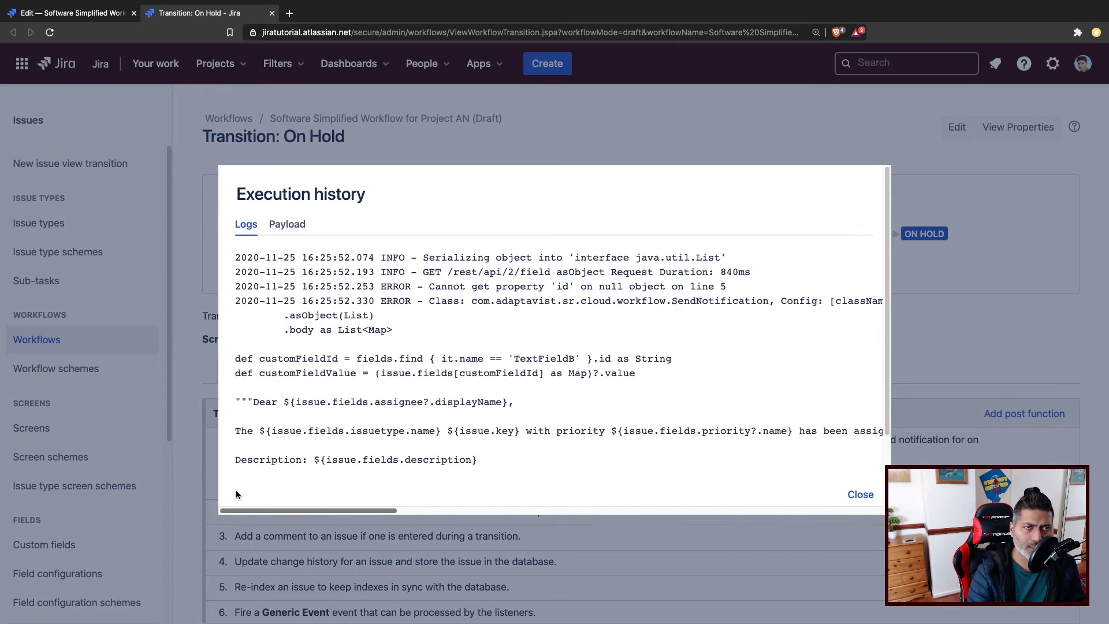
click(278, 225)
scroll(650, 427, down, 5)
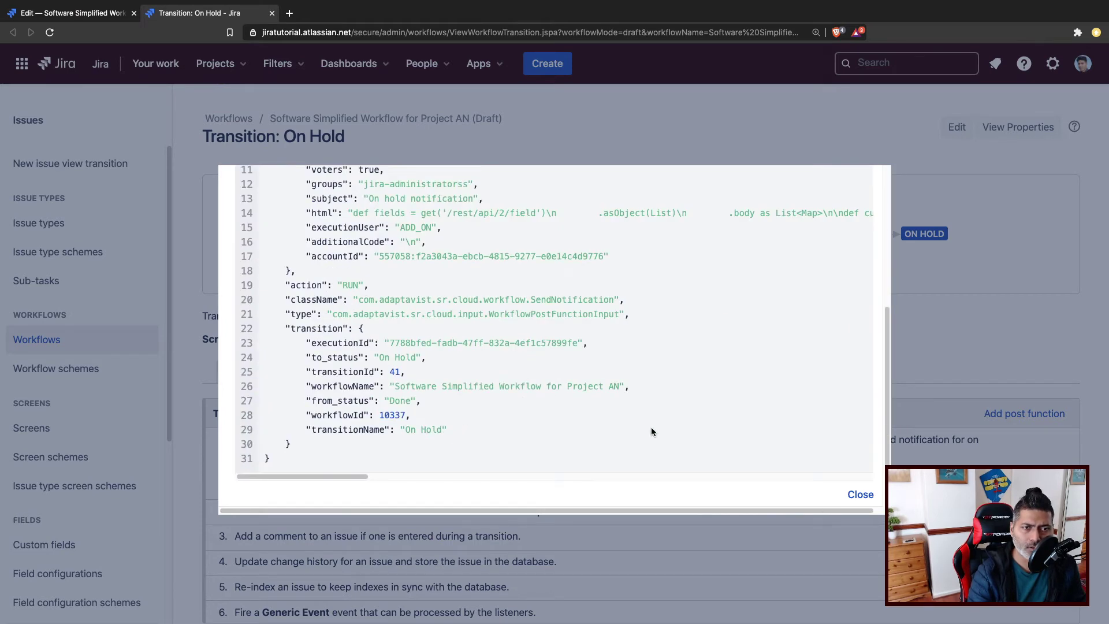
scroll(635, 414, up, 5)
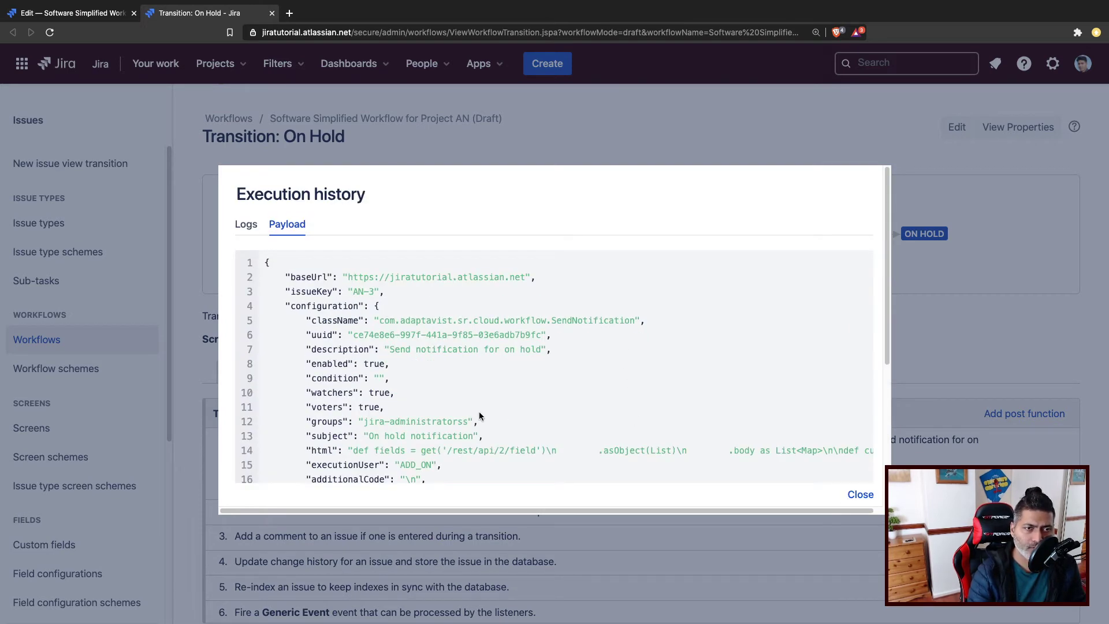
drag(469, 421, 455, 422)
click(860, 494)
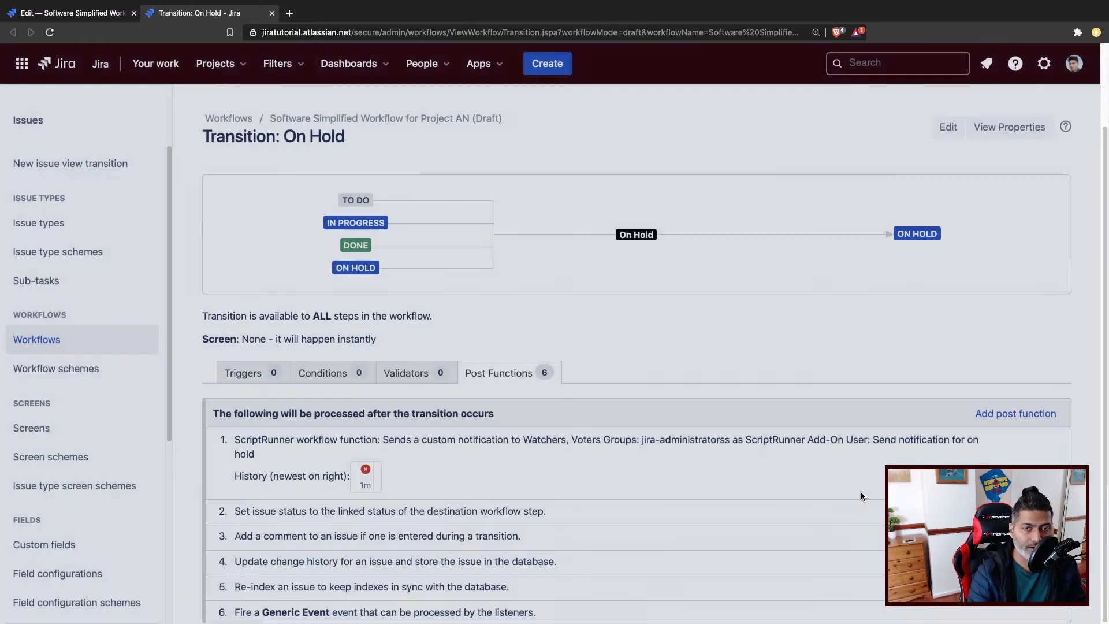
click(1036, 440)
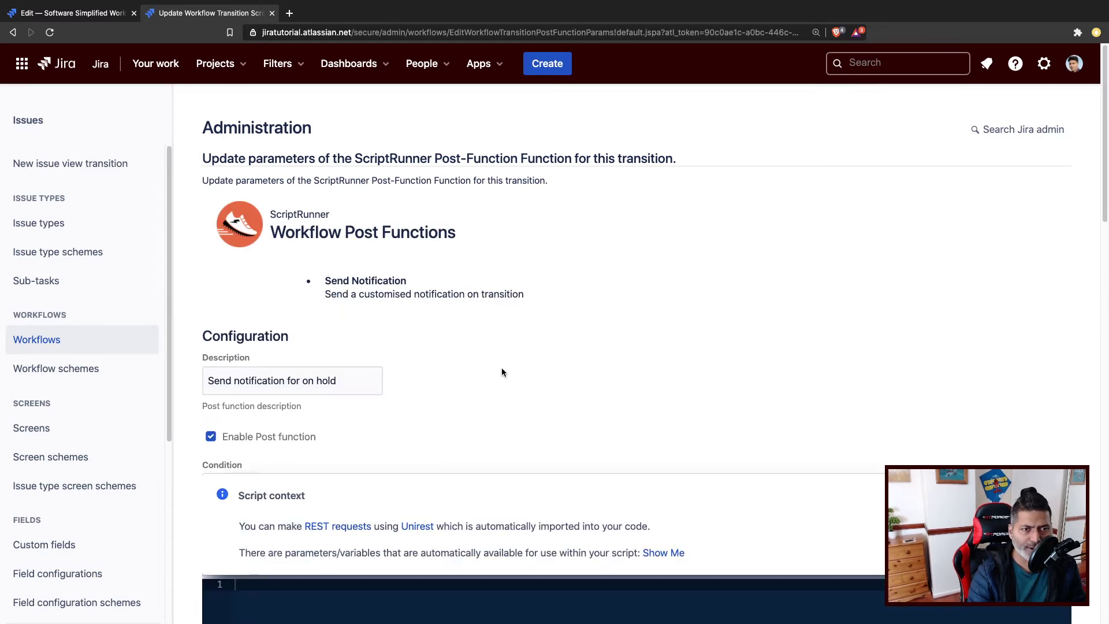
scroll(507, 364, down, 10)
scroll(507, 364, down, 5)
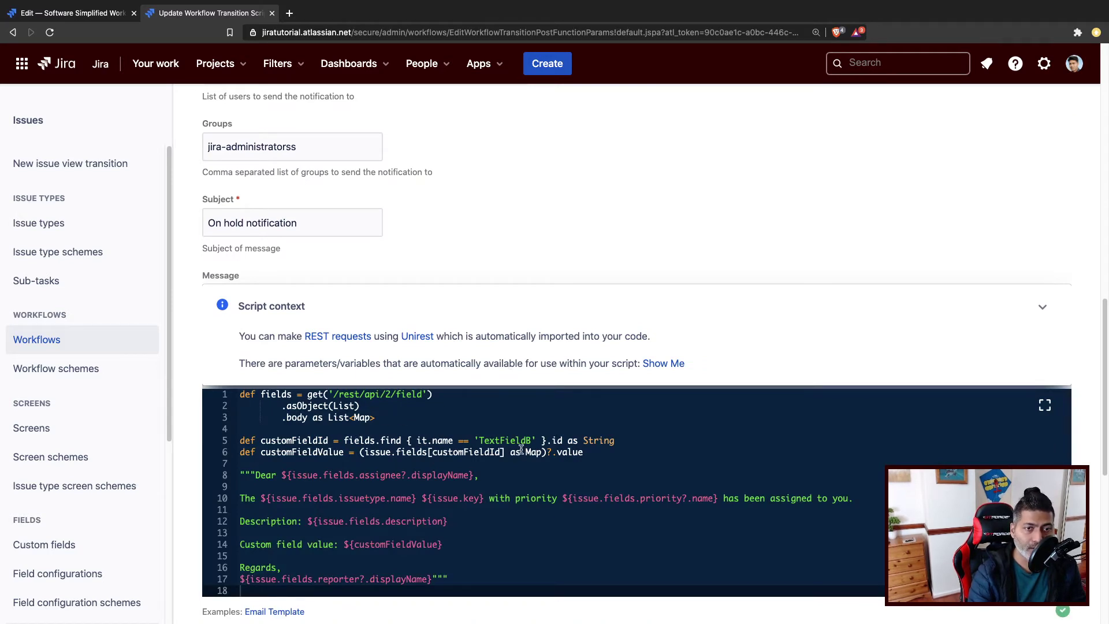
drag(532, 440, 478, 440)
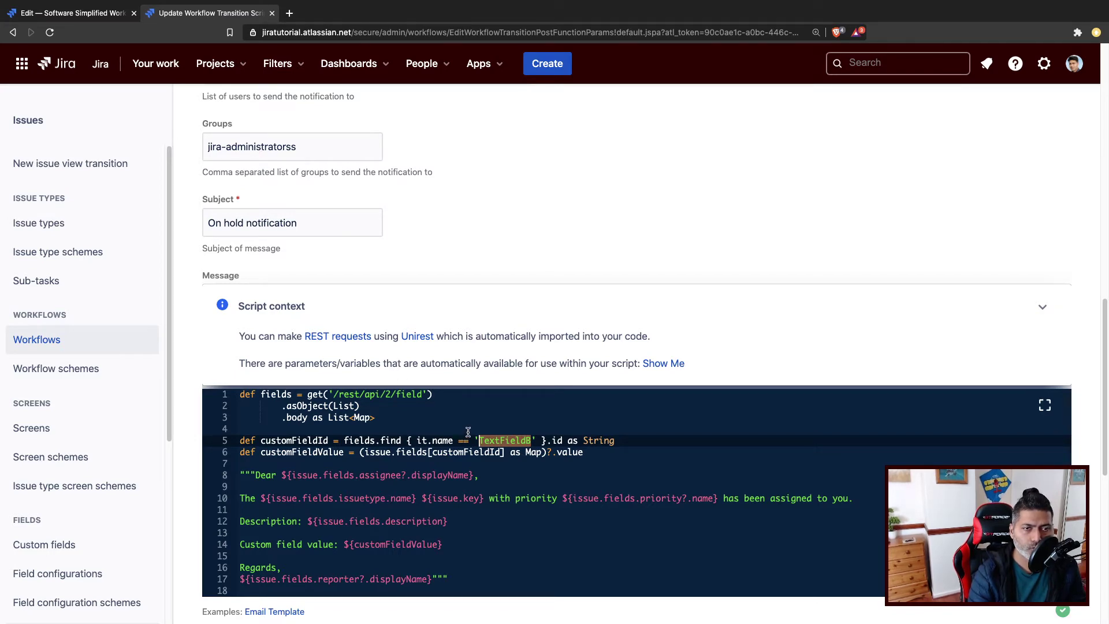
scroll(456, 589, down, 2)
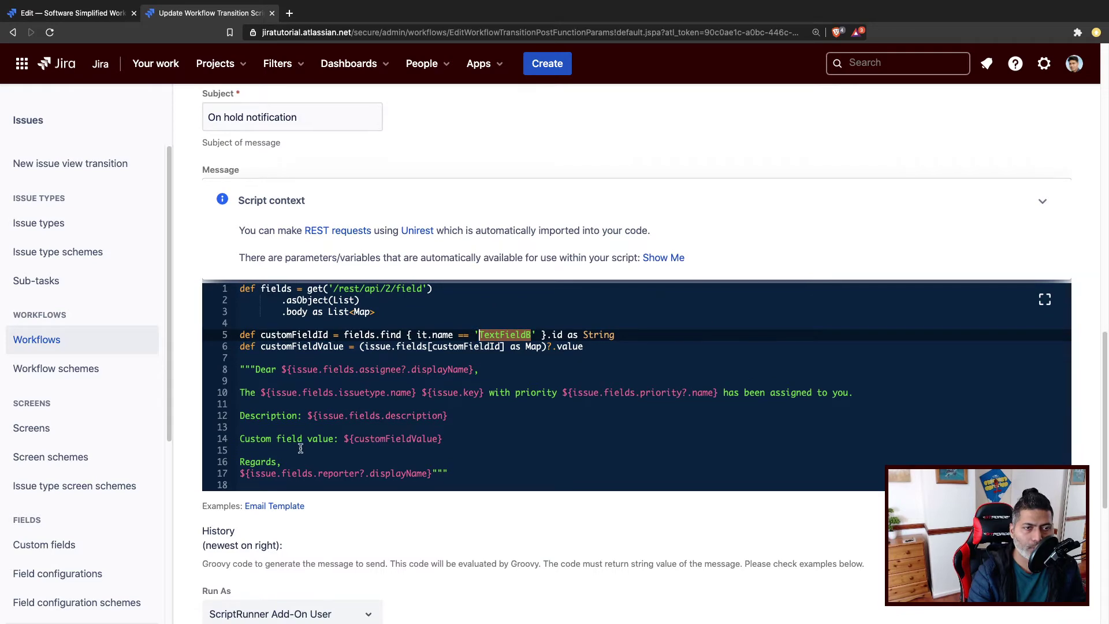
drag(502, 478, 210, 289)
key(ctrl+c)
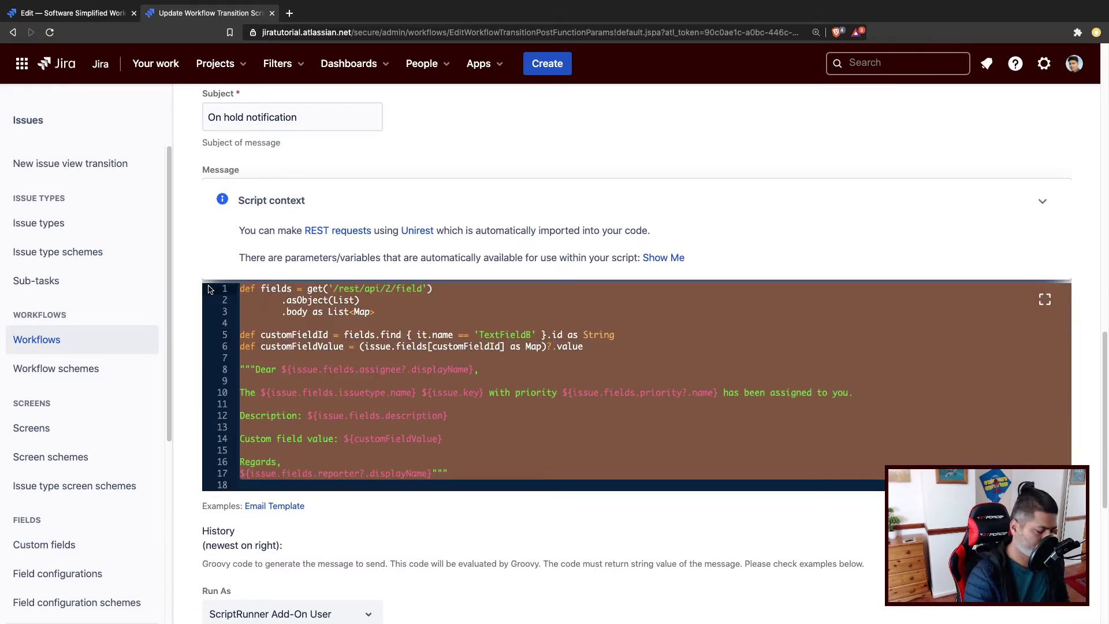
- Try a draft message 'This is the email for on Hold', then discard it and restore the original script
text(This)
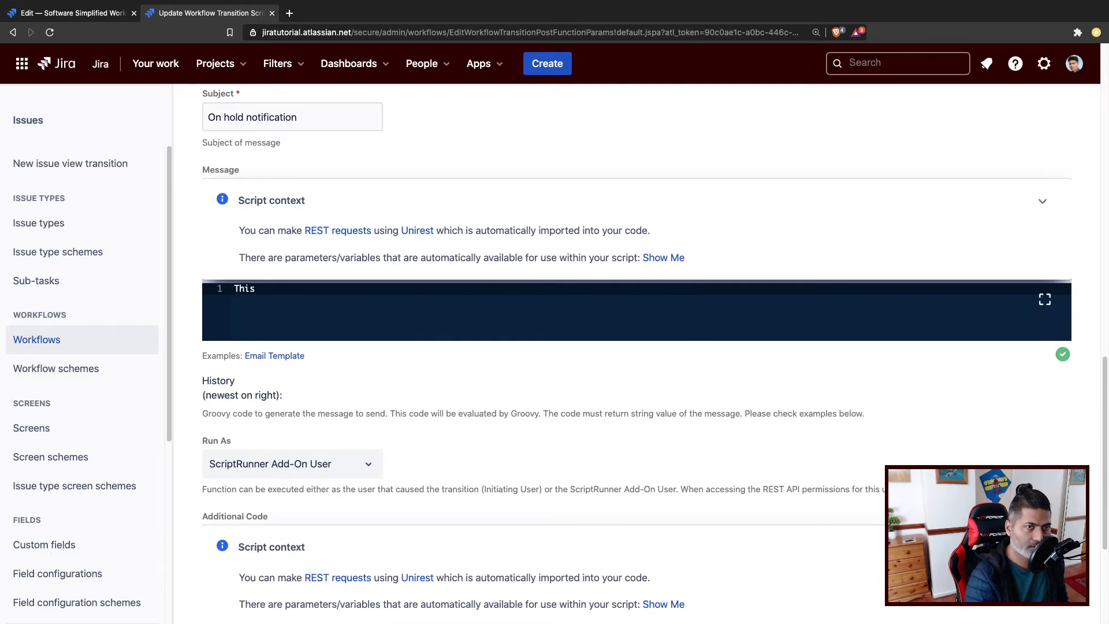
text( is the emai)
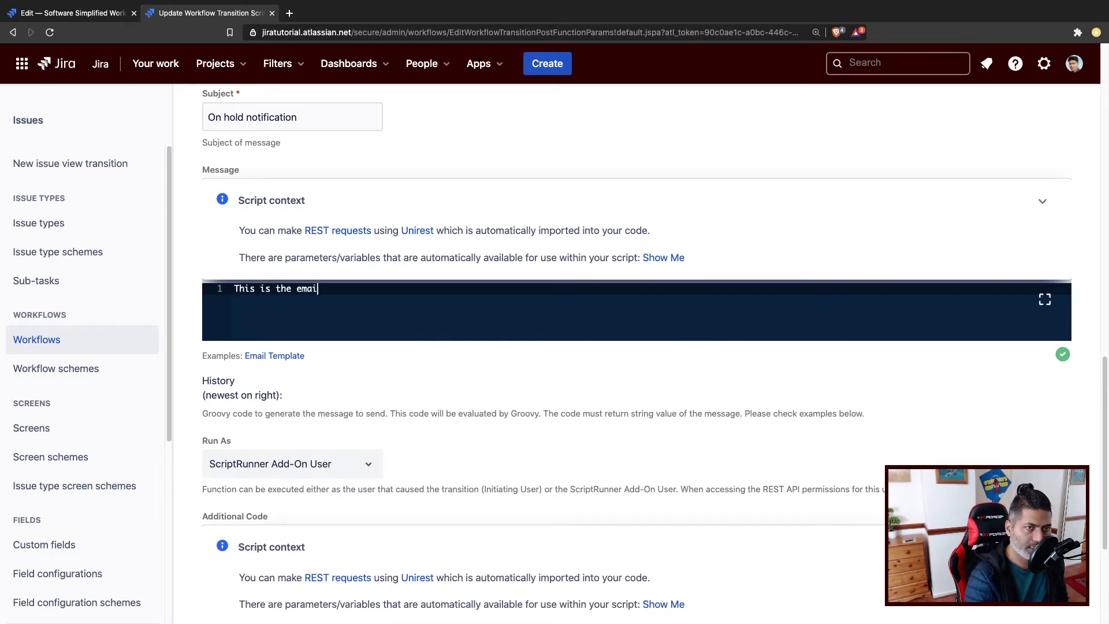
text(l for on )
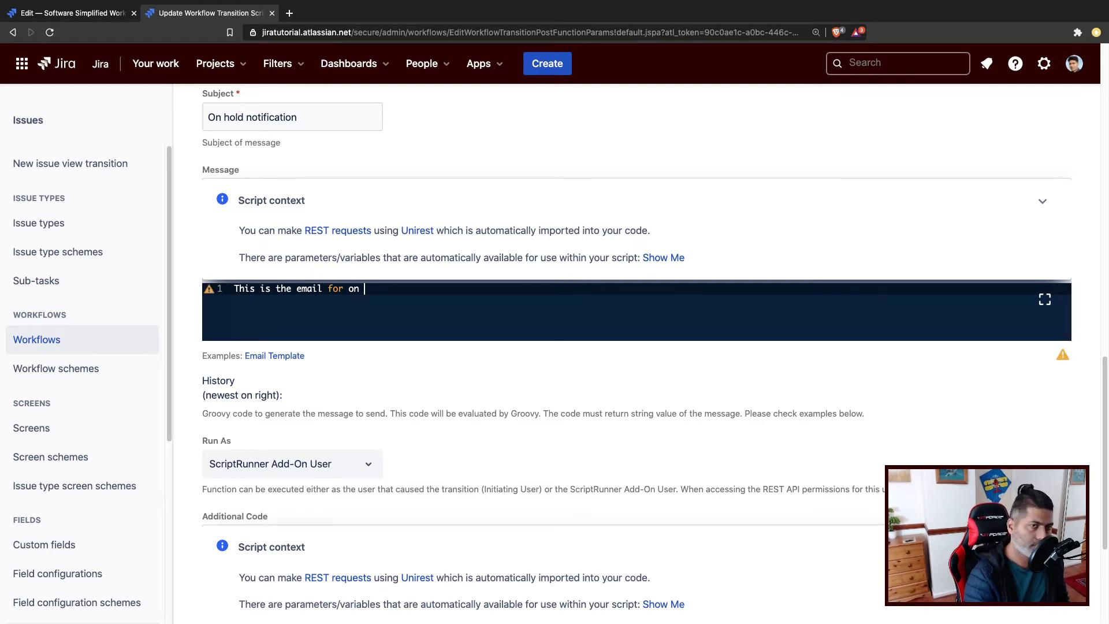
text(Hold)
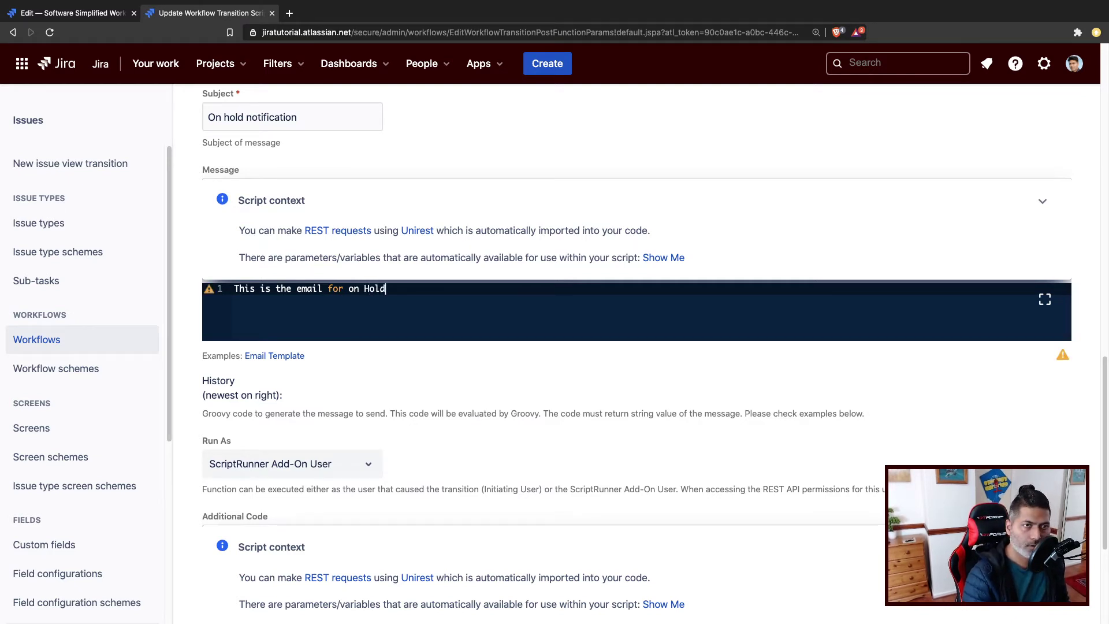
key(ctrl+a)
key(End)
key(BackSpace)
key(BackSpace)
key(BackSpace)
key(BackSpace)
key(BackSpace)
key(BackSpace)
key(BackSpace)
key(BackSpace)
key(BackSpace)
key(BackSpace)
key(BackSpace)
key(BackSpace)
key(BackSpace)
key(BackSpace)
key(BackSpace)
key(BackSpace)
key(BackSpace)
key(BackSpace)
key(BackSpace)
key(BackSpace)
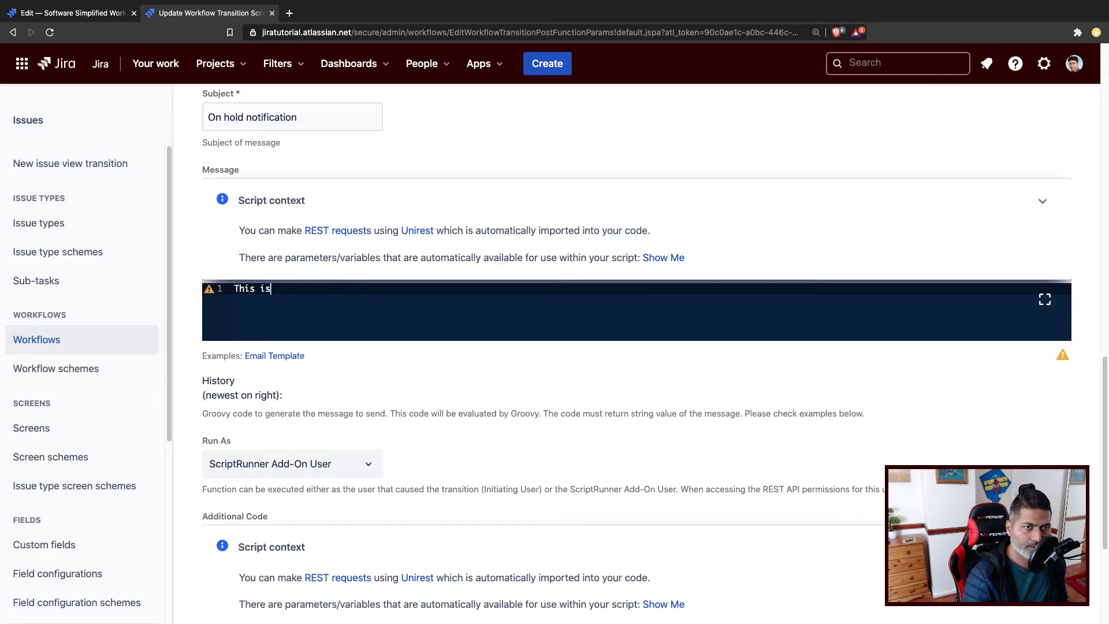
key(BackSpace)
key(BackSpace)
key(BackSpace)
key(ctrl+v)
key(ctrl+a)
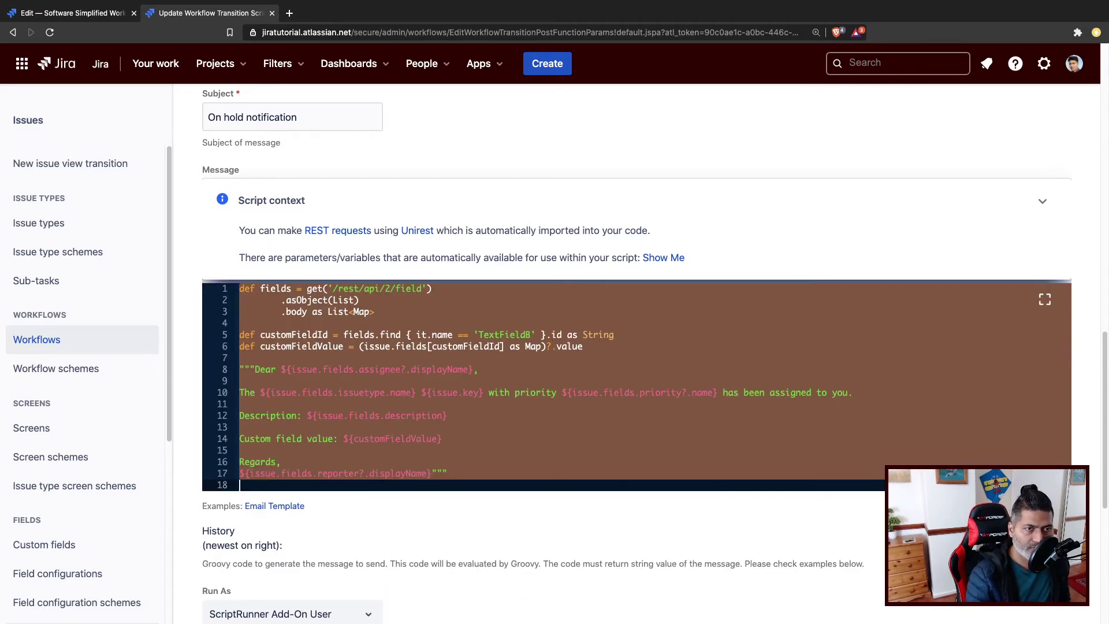
- Replace the entire message script with the string "Email Body"
click(410, 426)
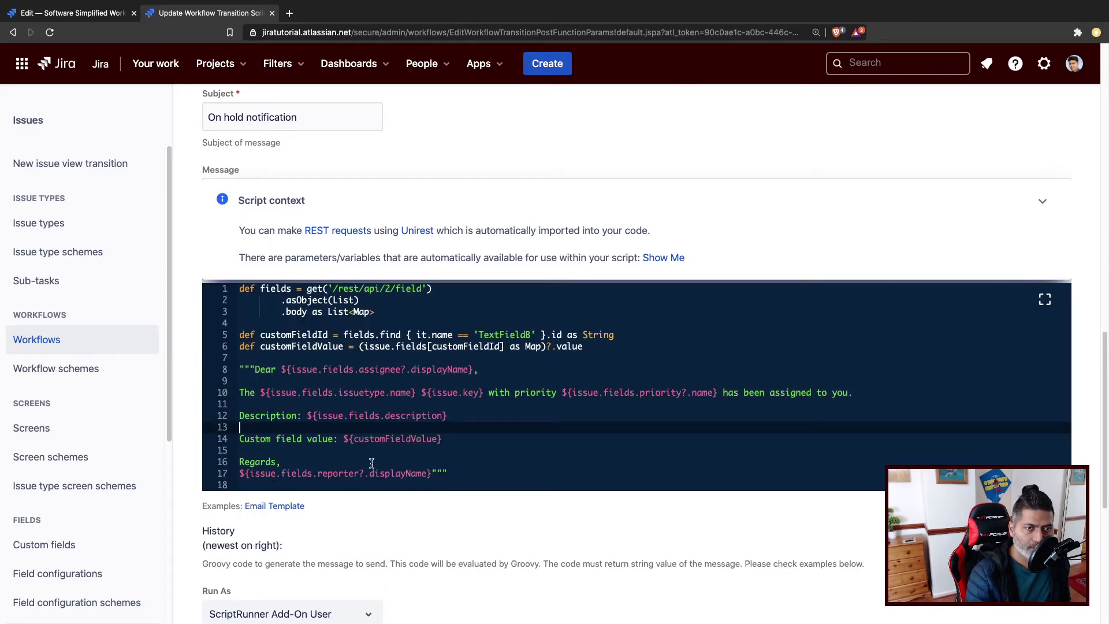
click(451, 473)
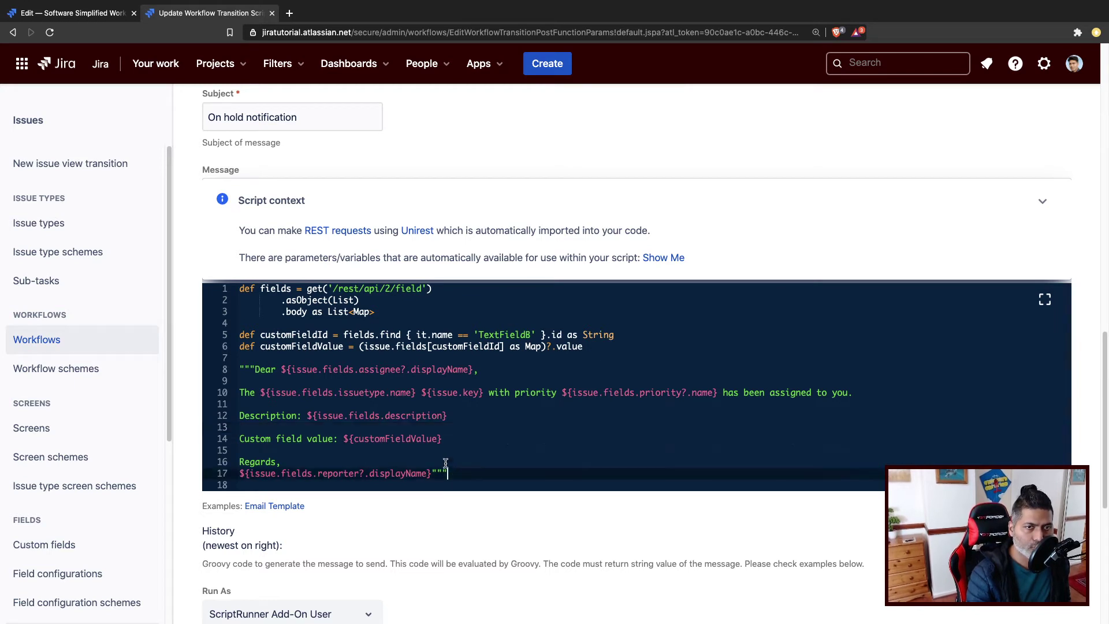
drag(446, 473, 221, 272)
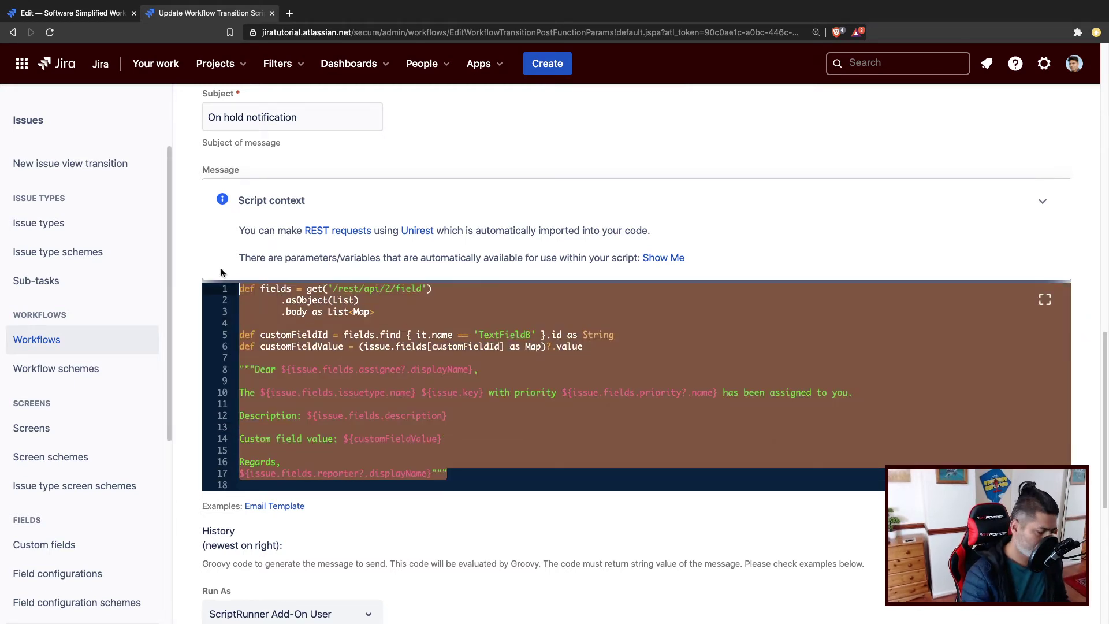
text("")
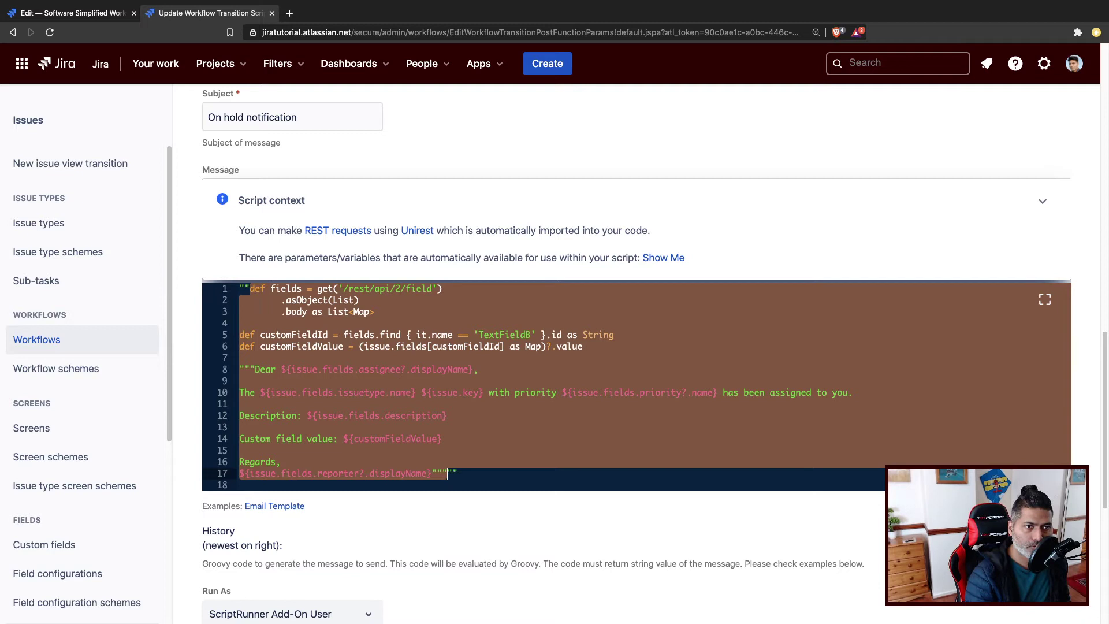
key(BackSpace)
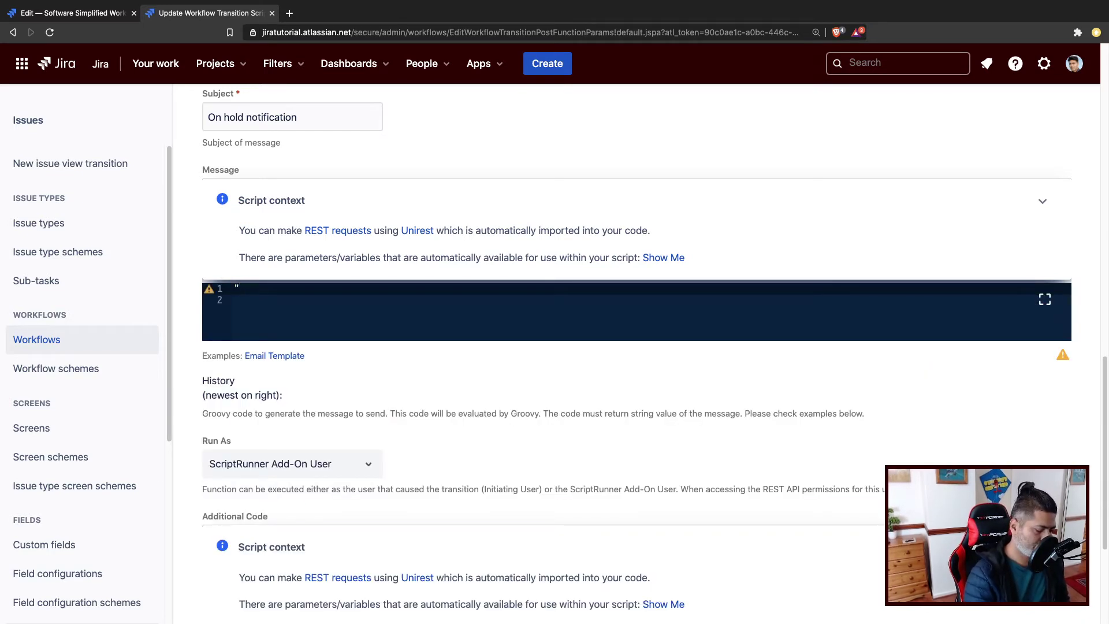
text(Email Bo)
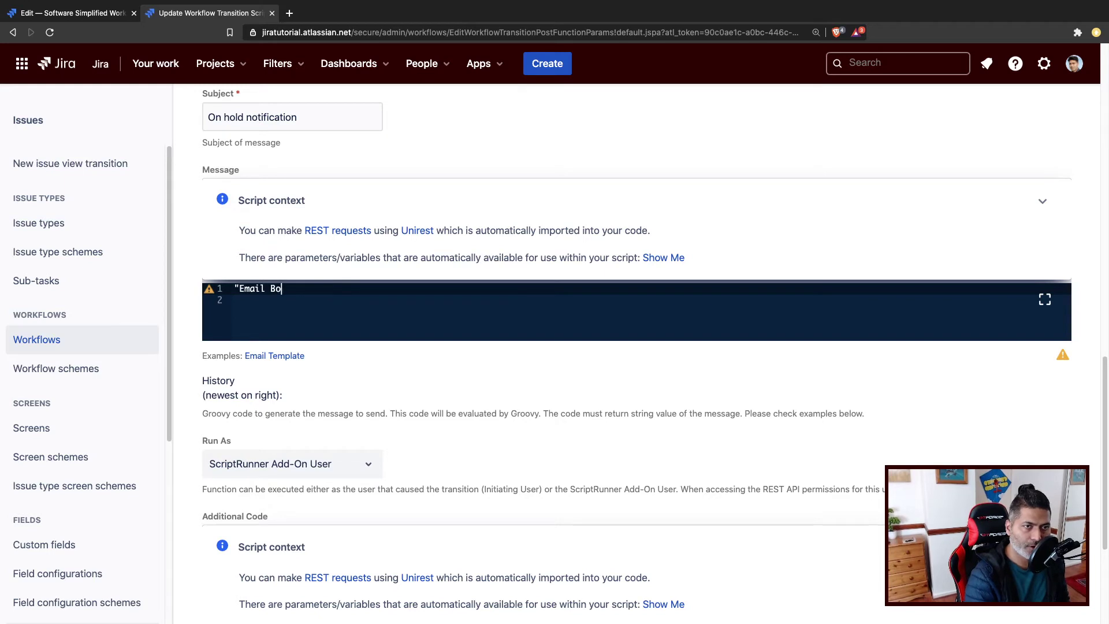
text(dy")
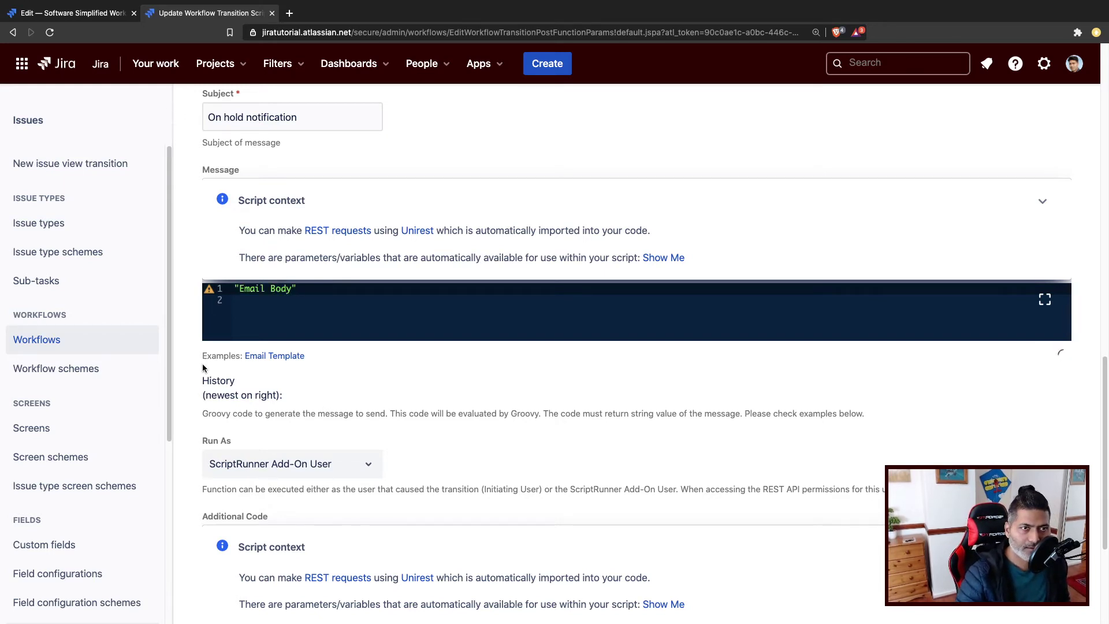
scroll(279, 381, down, 4)
- Save the updated Send Notification post function settings
click(259, 446)
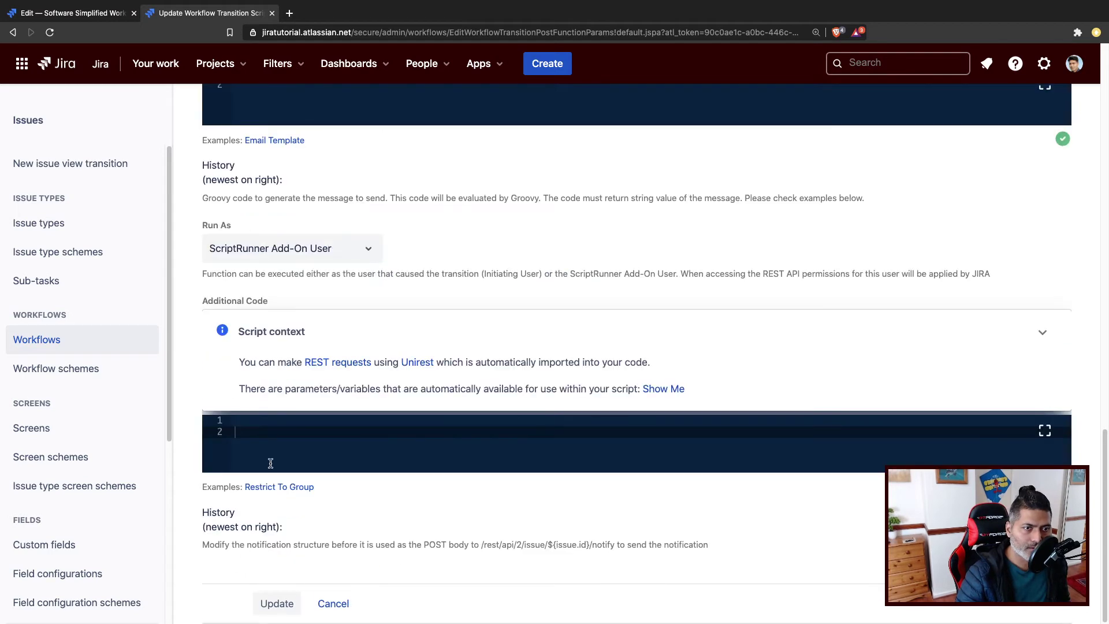
click(278, 604)
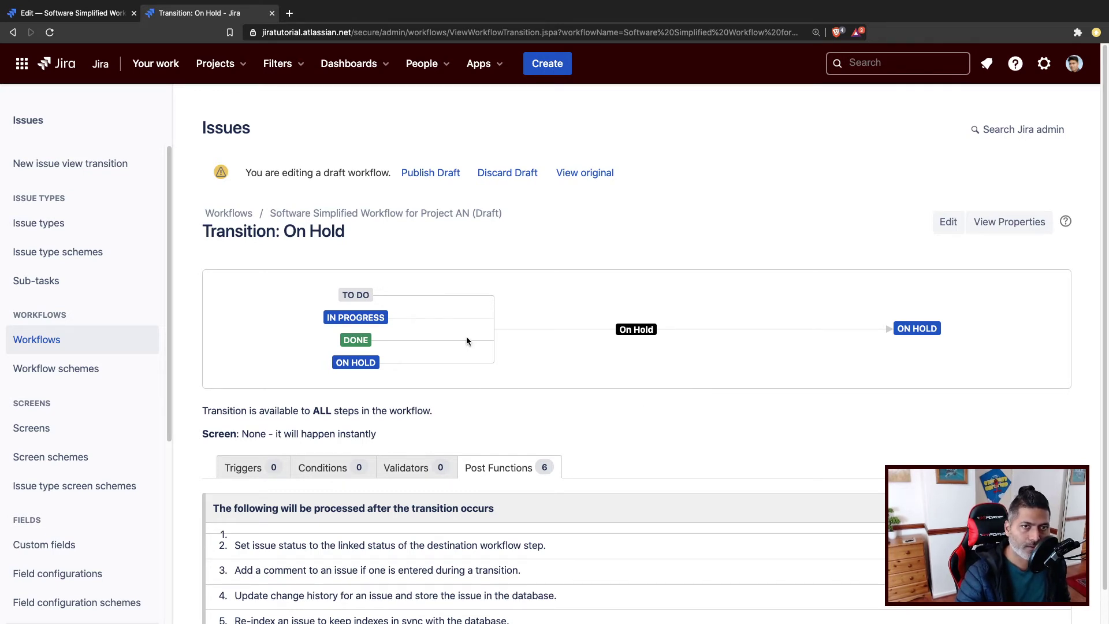
scroll(487, 387, down, 1)
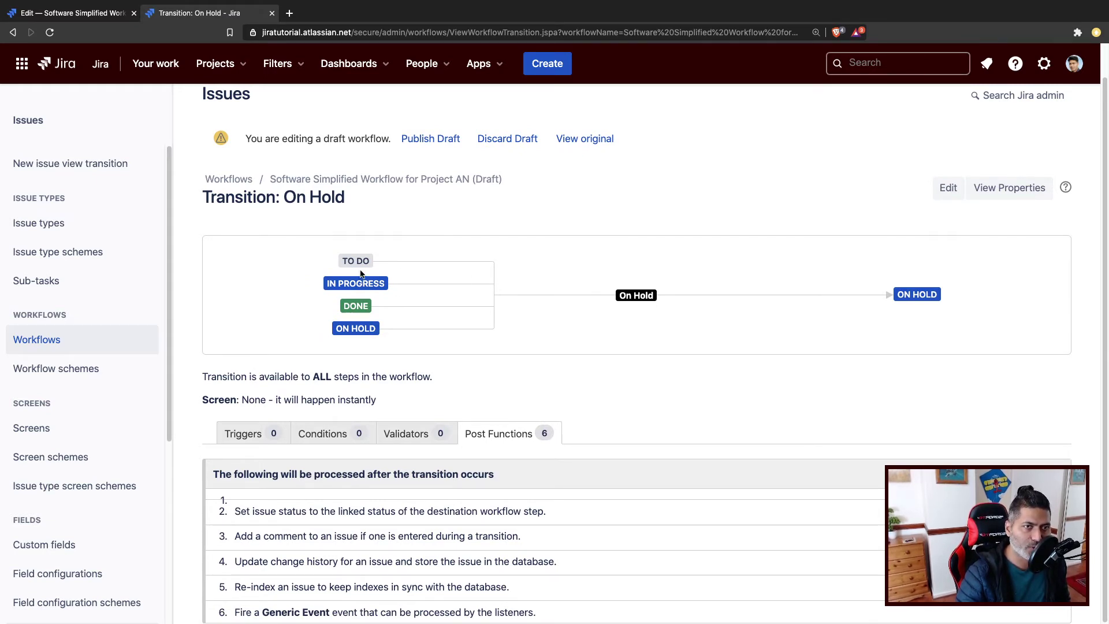
- Publish the draft workflow without keeping a backup copy
click(433, 140)
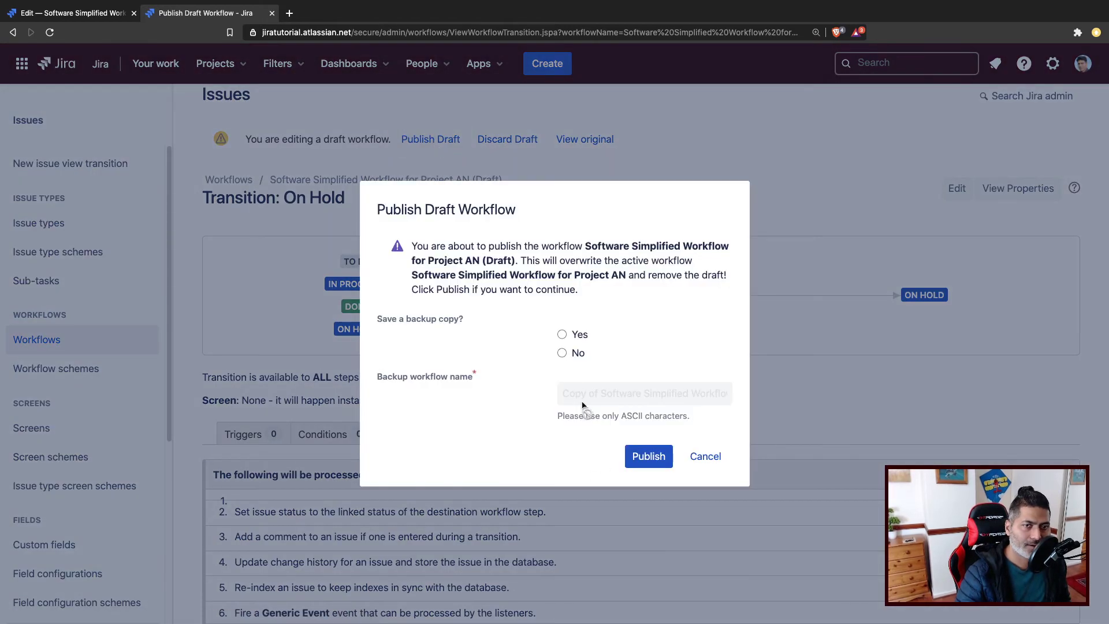
click(562, 354)
click(637, 453)
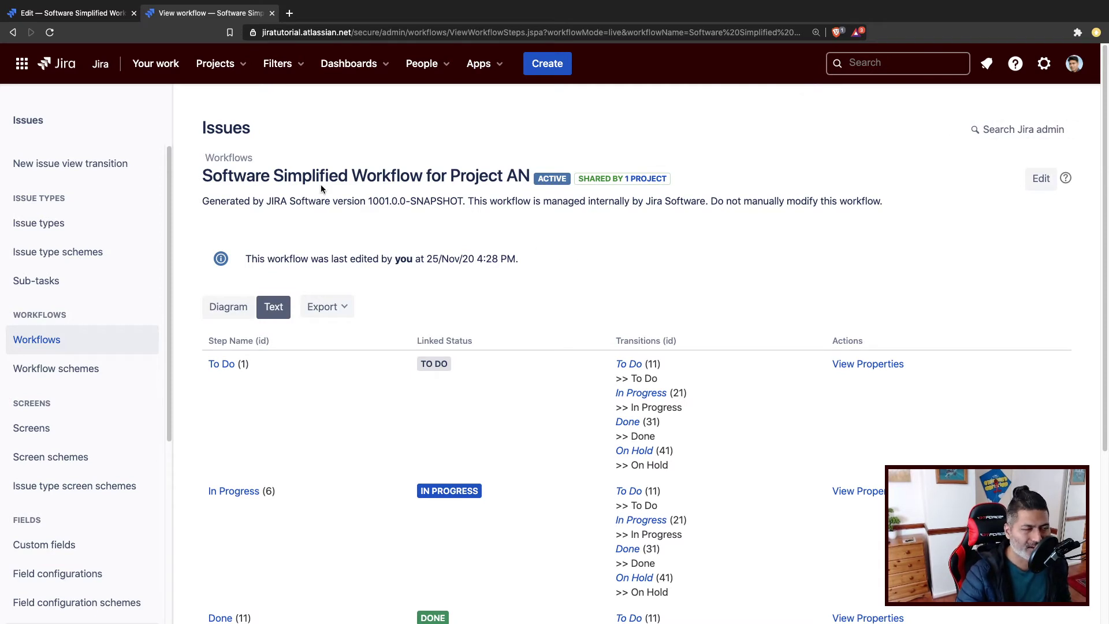
- Find issue AN-3 through search and open it in a new tab
click(858, 69)
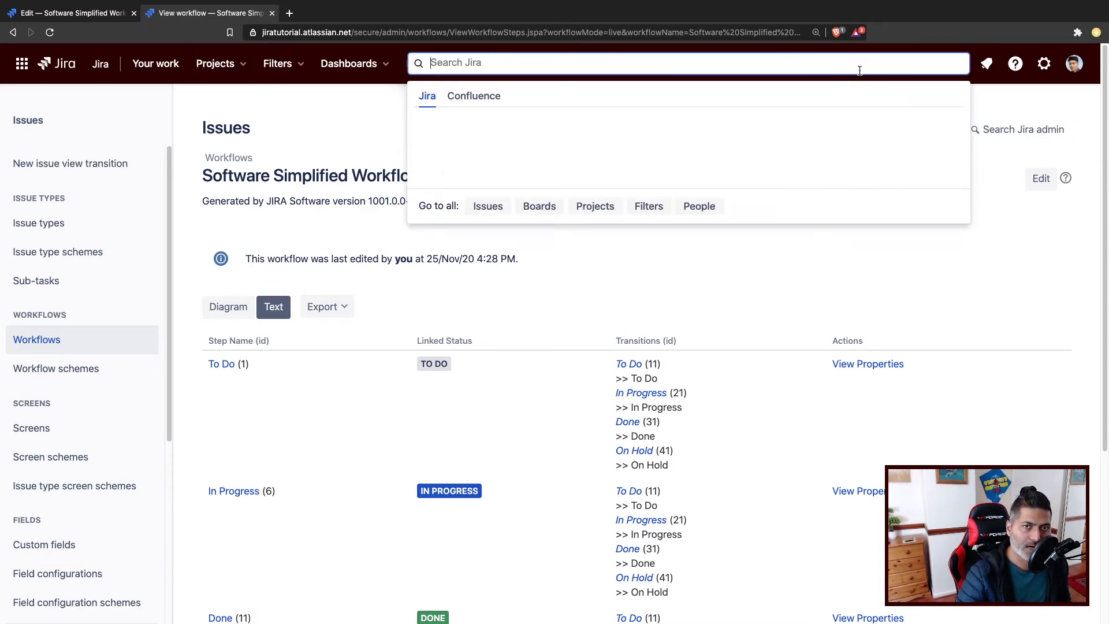
super+click(454, 172)
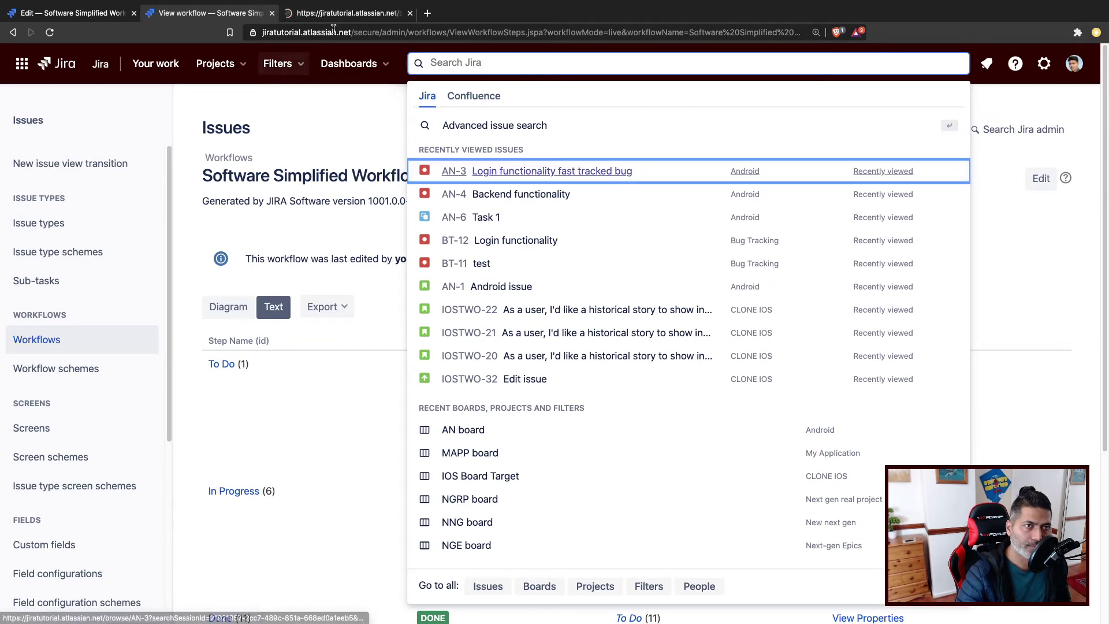
click(344, 13)
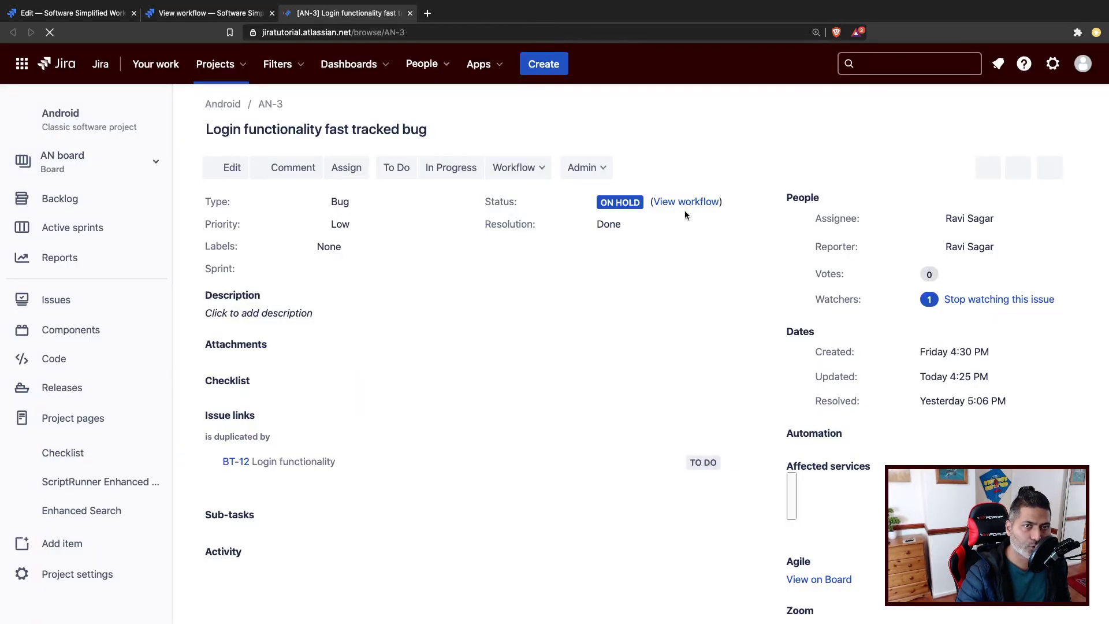
- Move AN-3 to To Do, then transition it back to On Hold
click(397, 169)
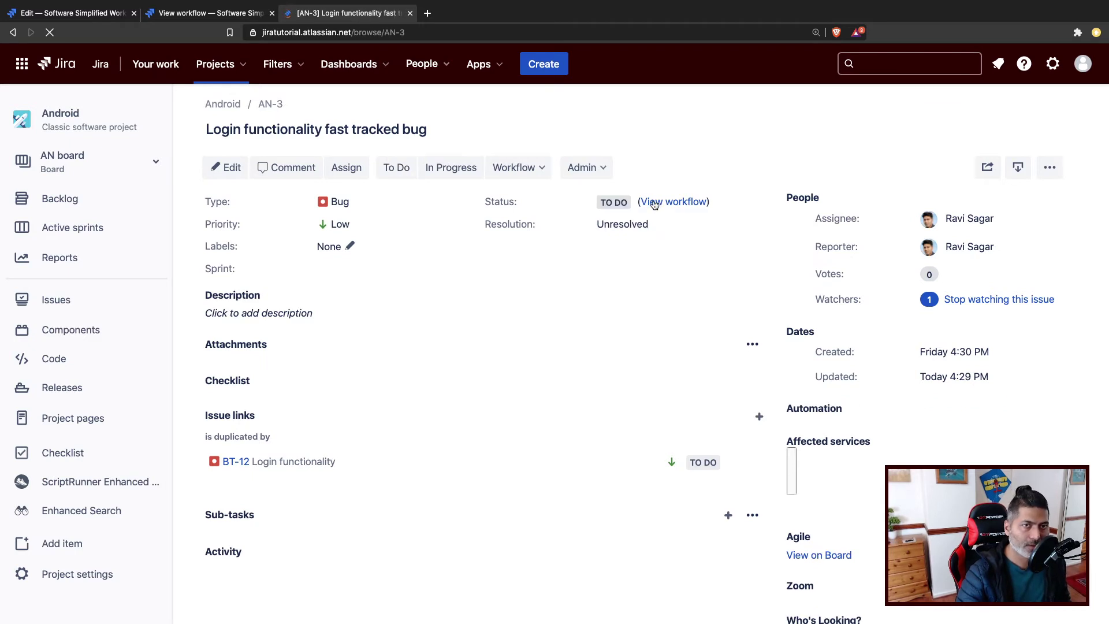
click(541, 173)
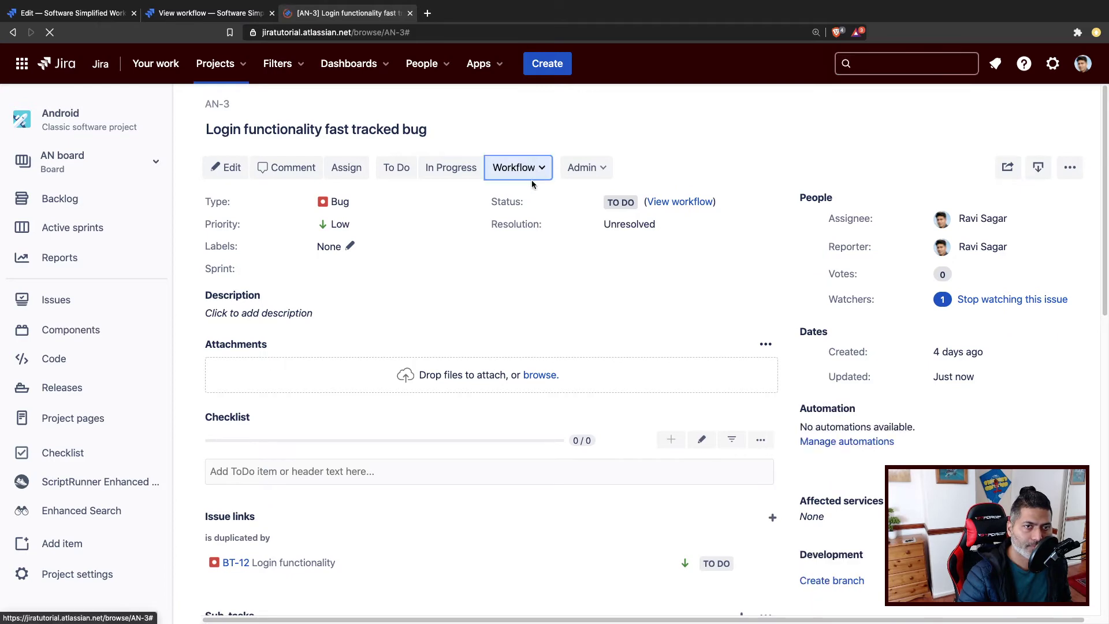
click(531, 180)
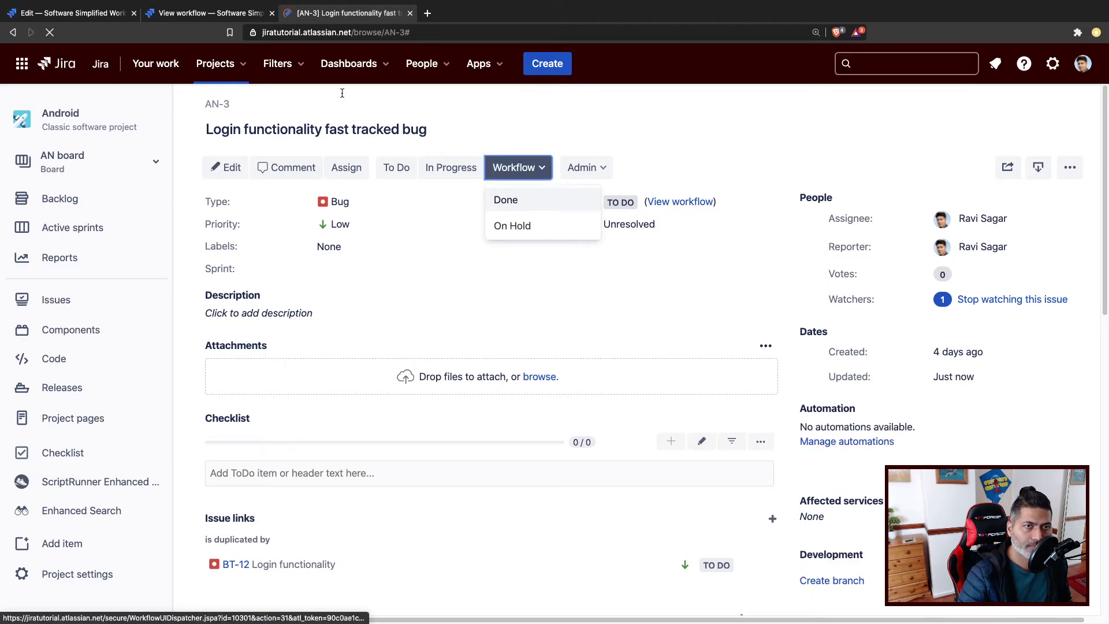
click(516, 230)
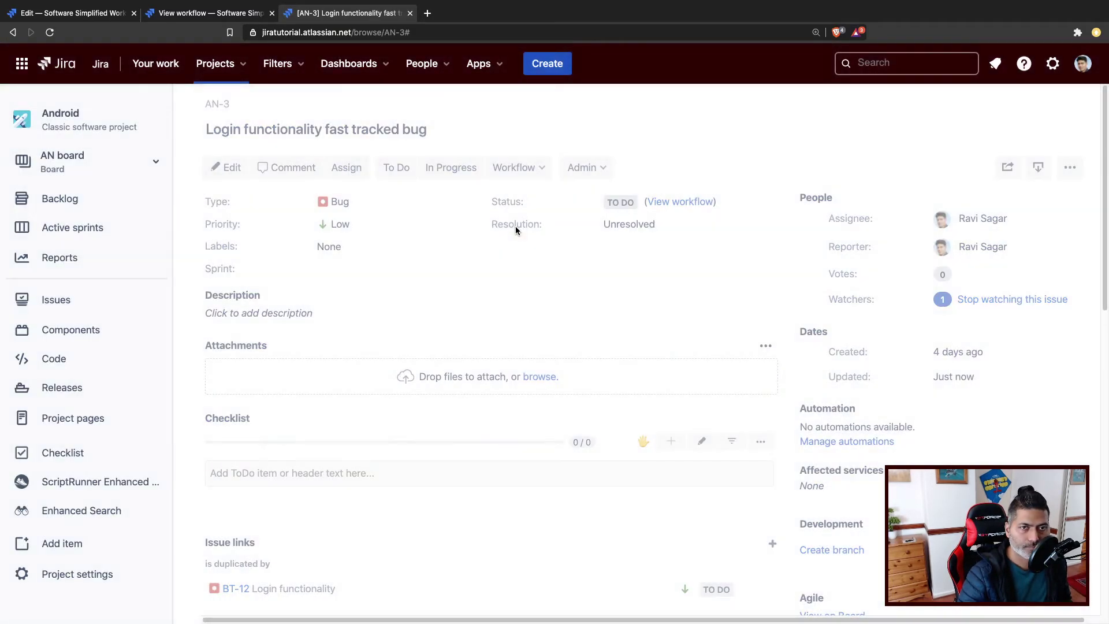
click(214, 14)
- Edit the workflow diagram as a draft and view the On Hold transition's post functions
click(227, 313)
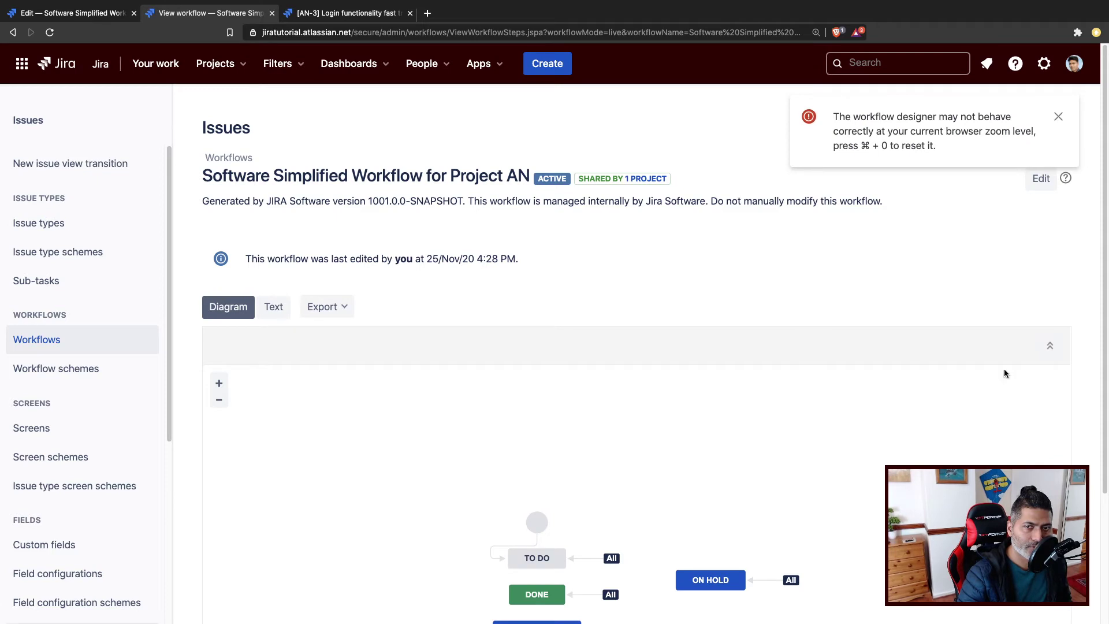
click(1037, 181)
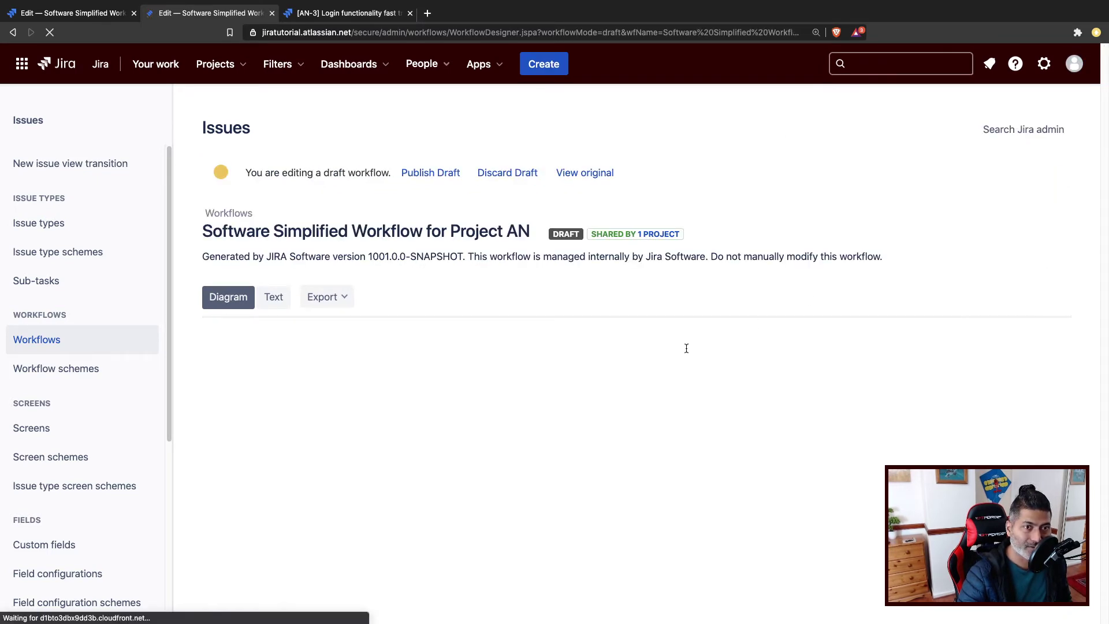
scroll(626, 383, down, 2)
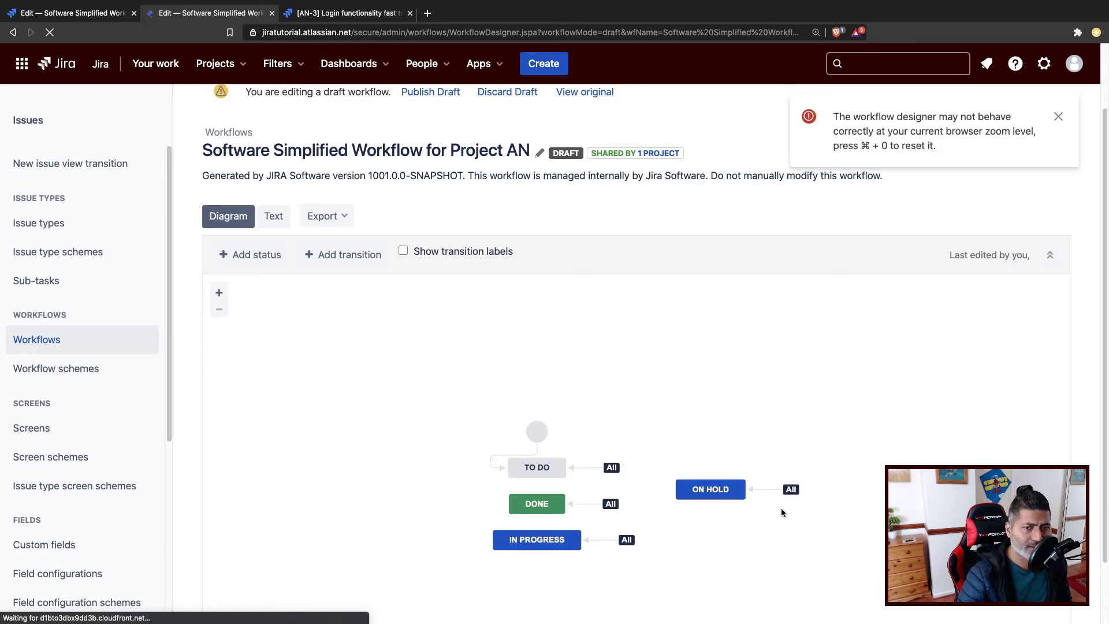
click(770, 490)
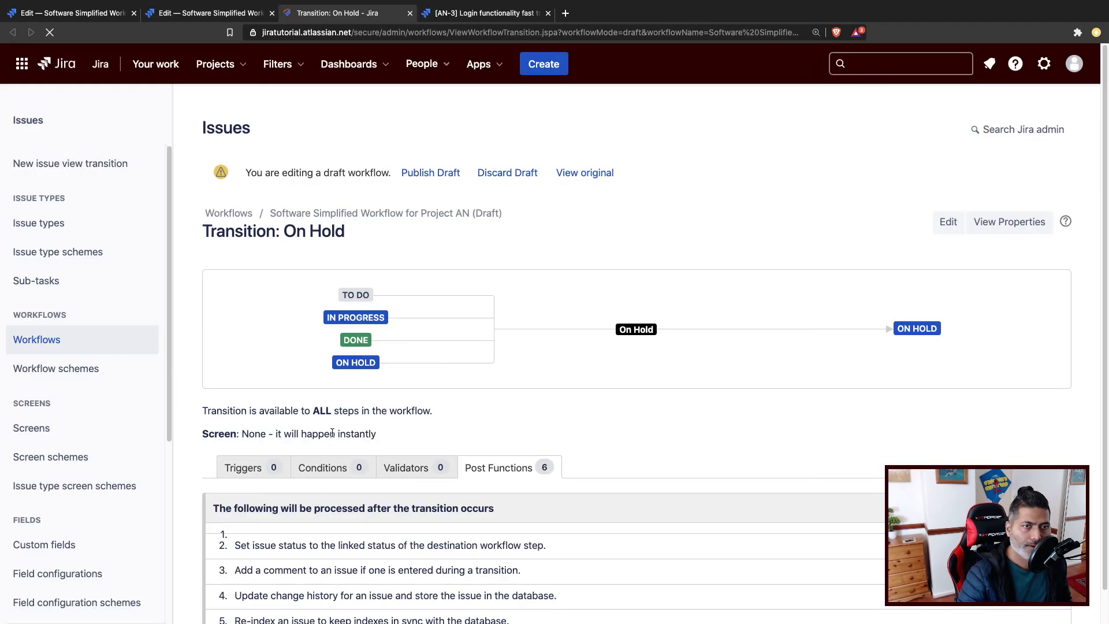
scroll(553, 430, down, 5)
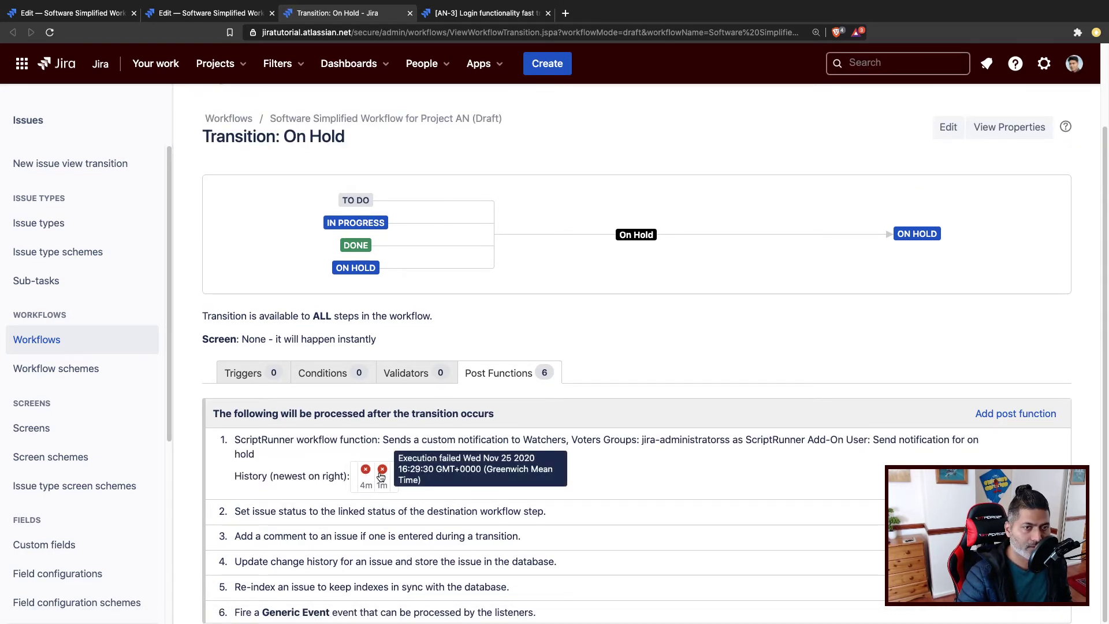
- Show the notification's execution log and highlight the 400 error for group 'jira-administratorss'
click(382, 470)
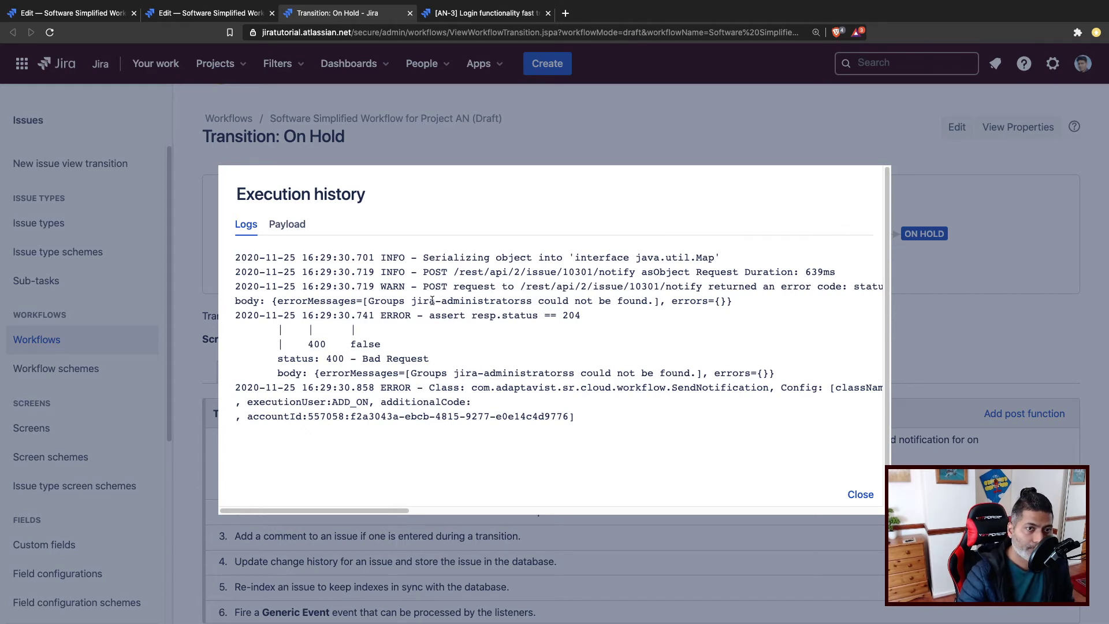
drag(531, 301, 413, 303)
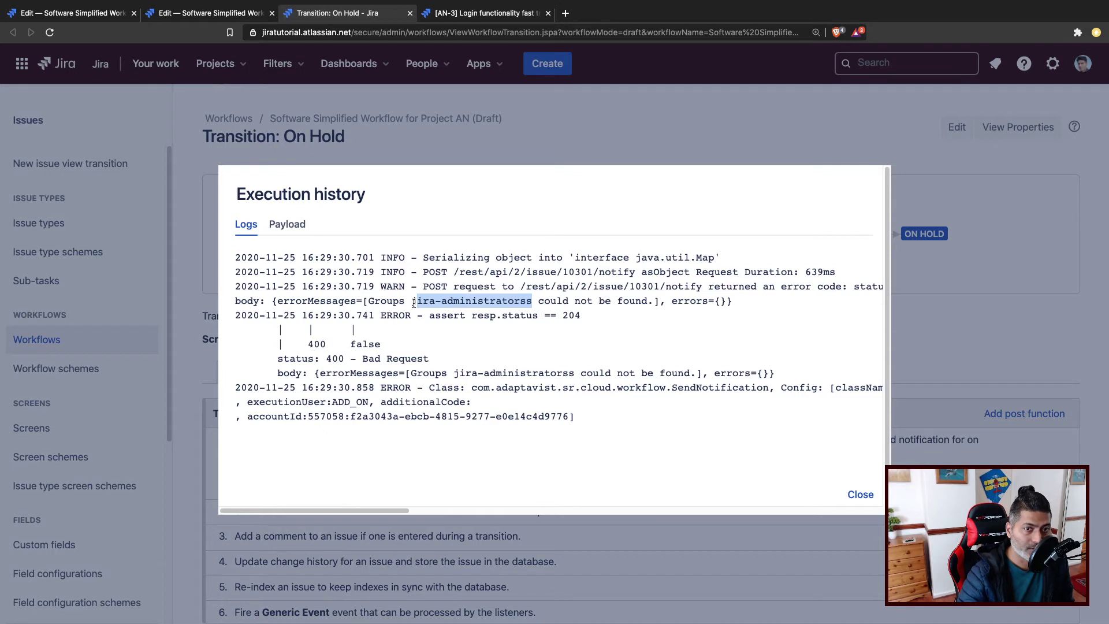
click(471, 384)
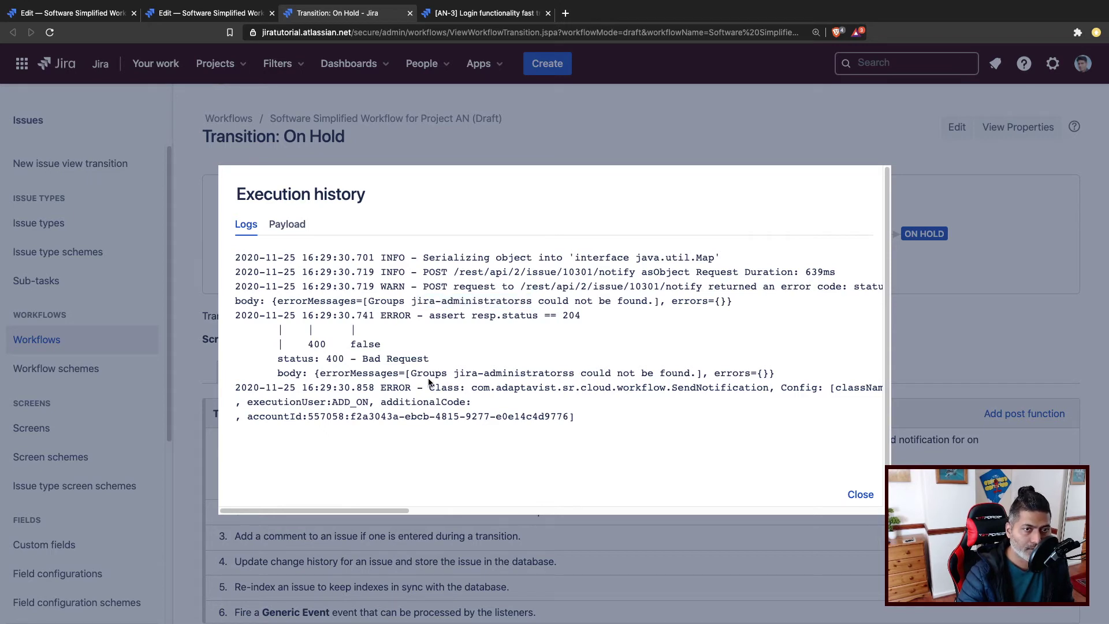
drag(407, 370, 567, 371)
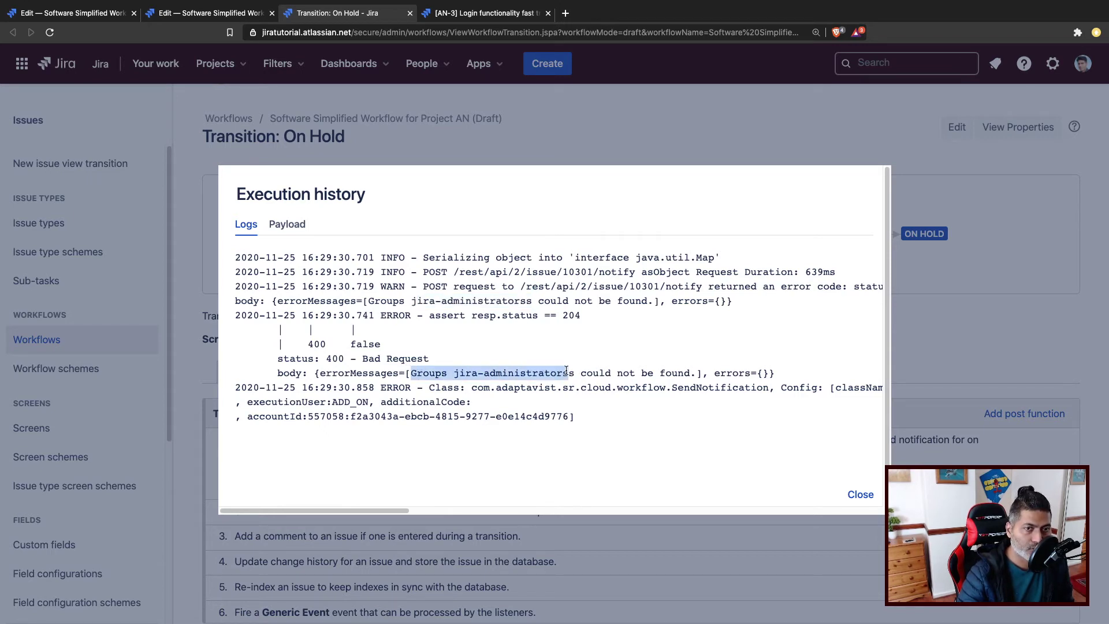
click(416, 342)
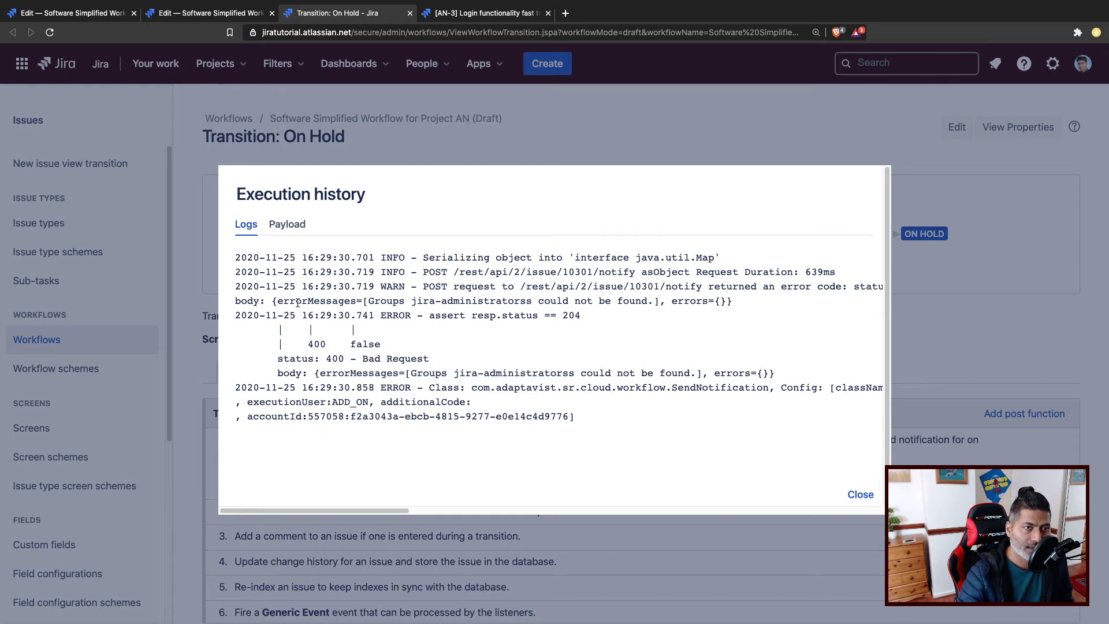
drag(236, 318, 797, 377)
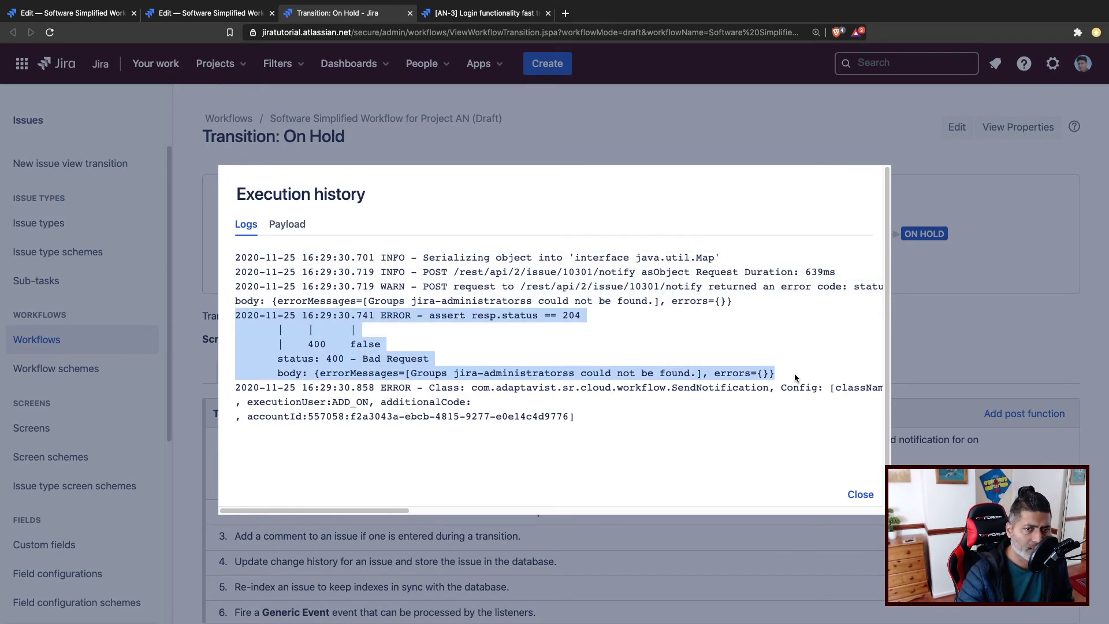
click(533, 376)
drag(578, 372, 454, 369)
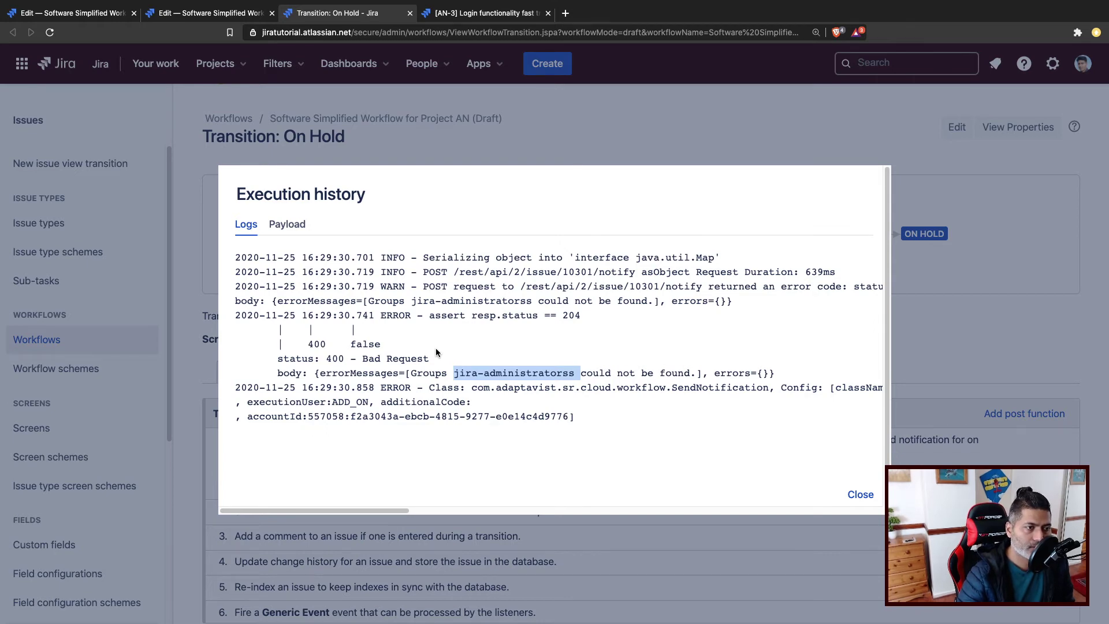
- Change the notification's group from 'jira-administratorss' to 'jira-administrators' and update the post function
click(860, 494)
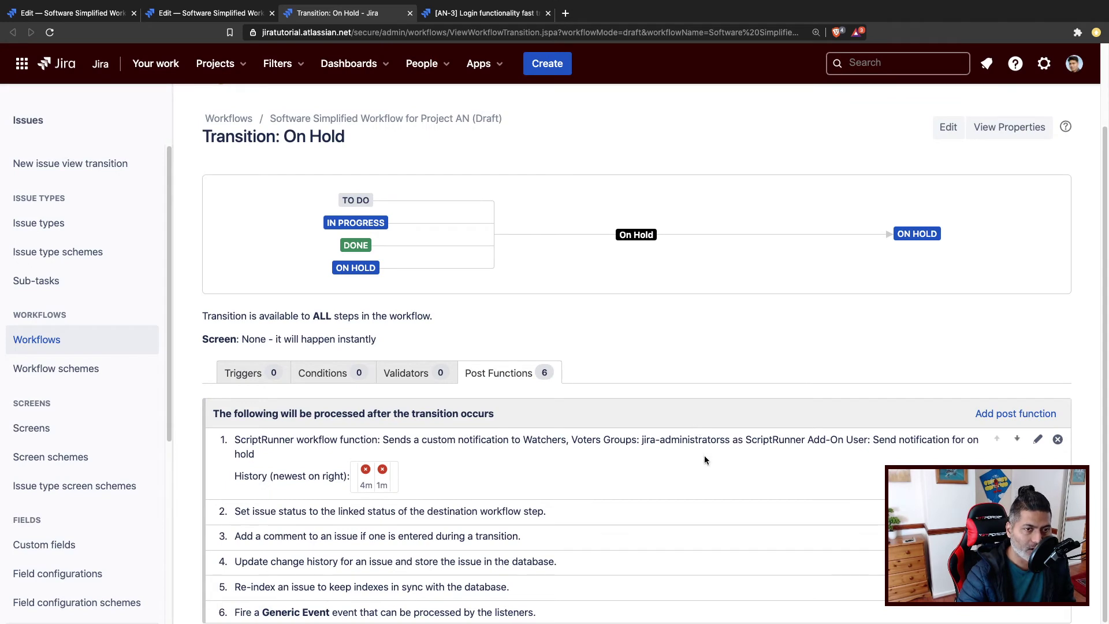
click(1038, 439)
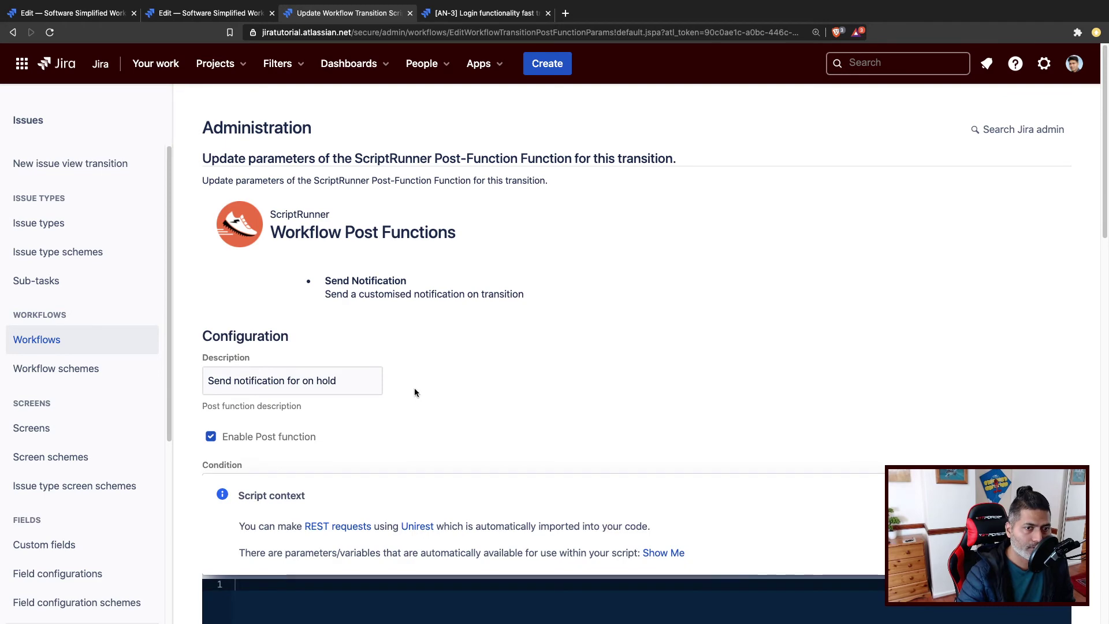
scroll(507, 459, down, 6)
scroll(445, 448, down, 4)
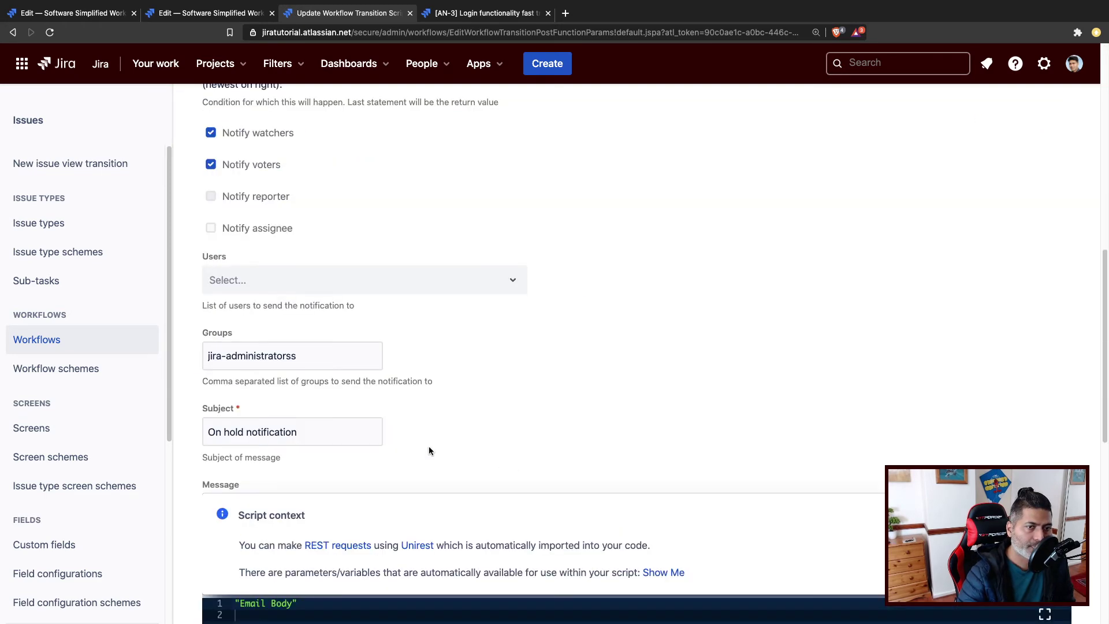
click(321, 358)
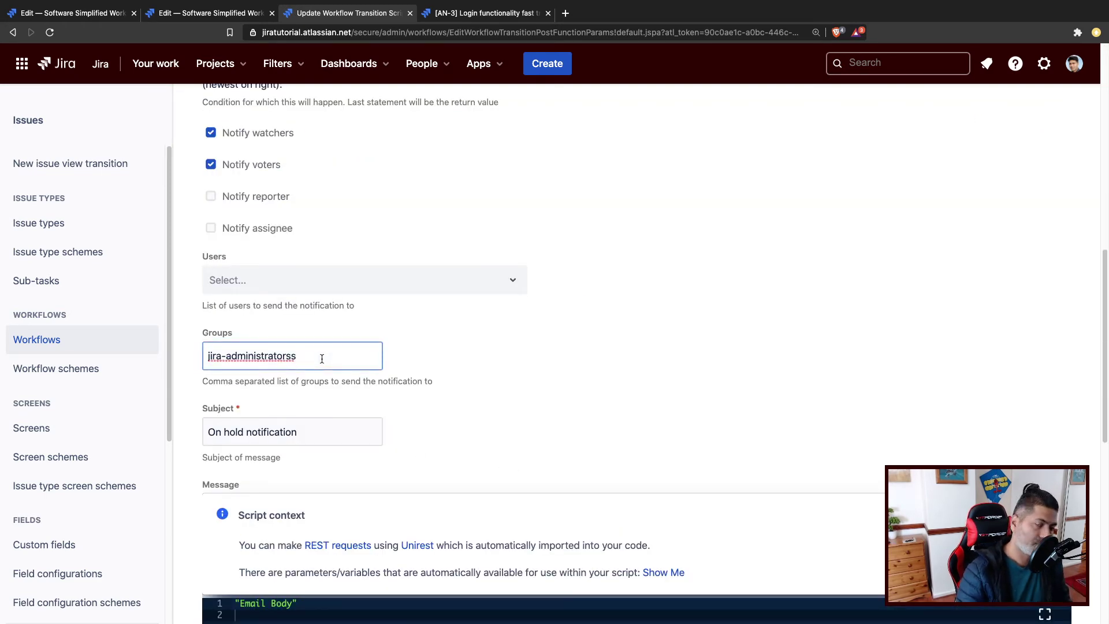
key(BackSpace)
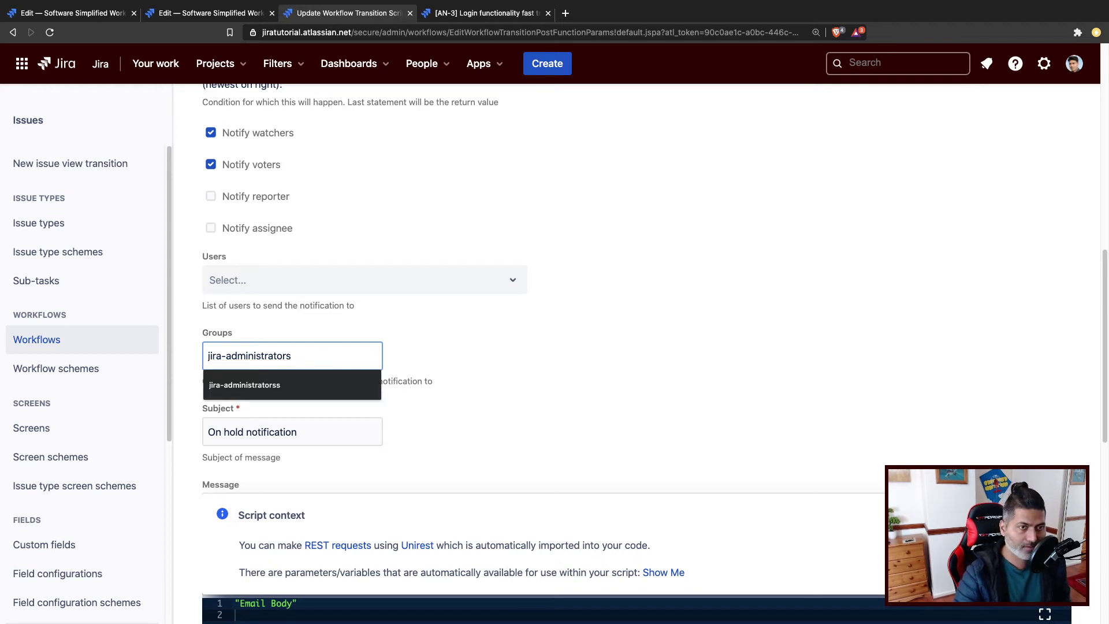
click(434, 366)
scroll(547, 378, down, 9)
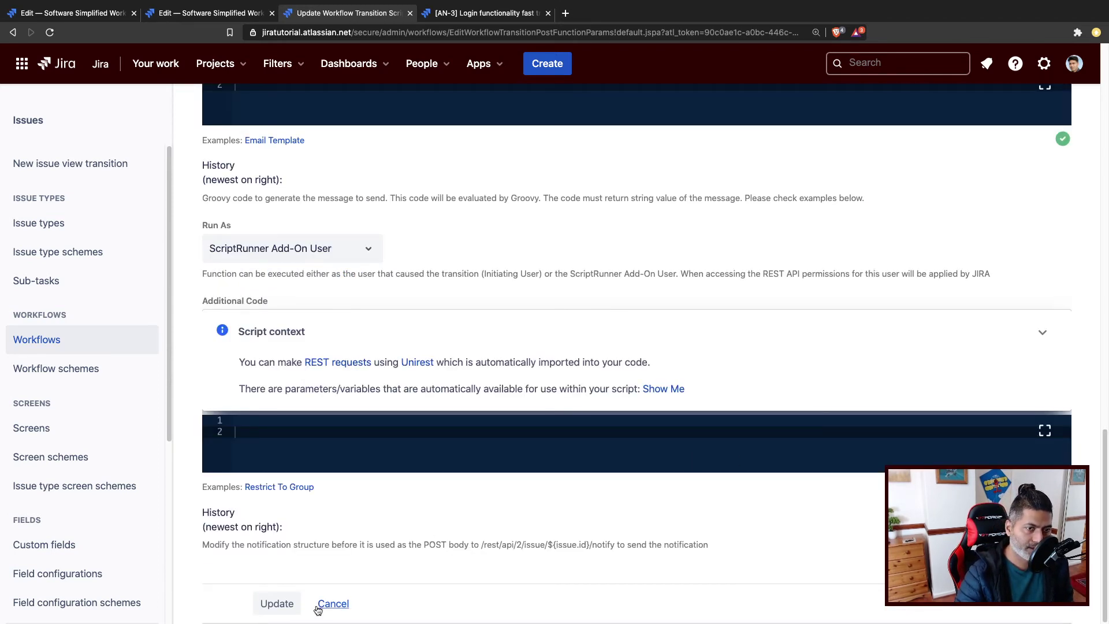
click(283, 606)
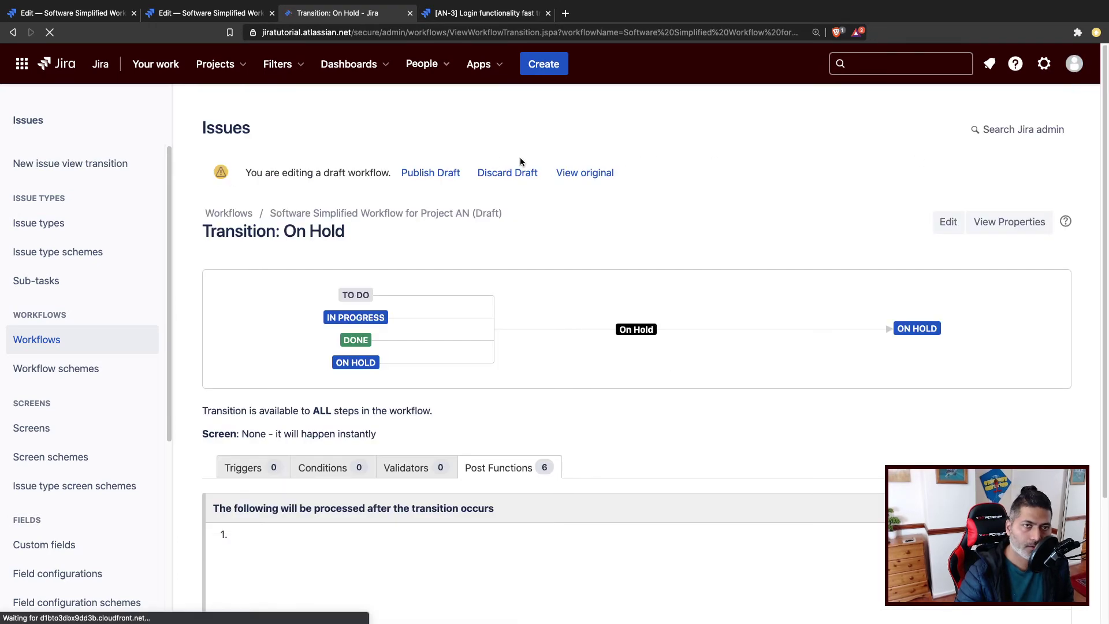
- Publish the draft workflow without a backup copy
click(441, 172)
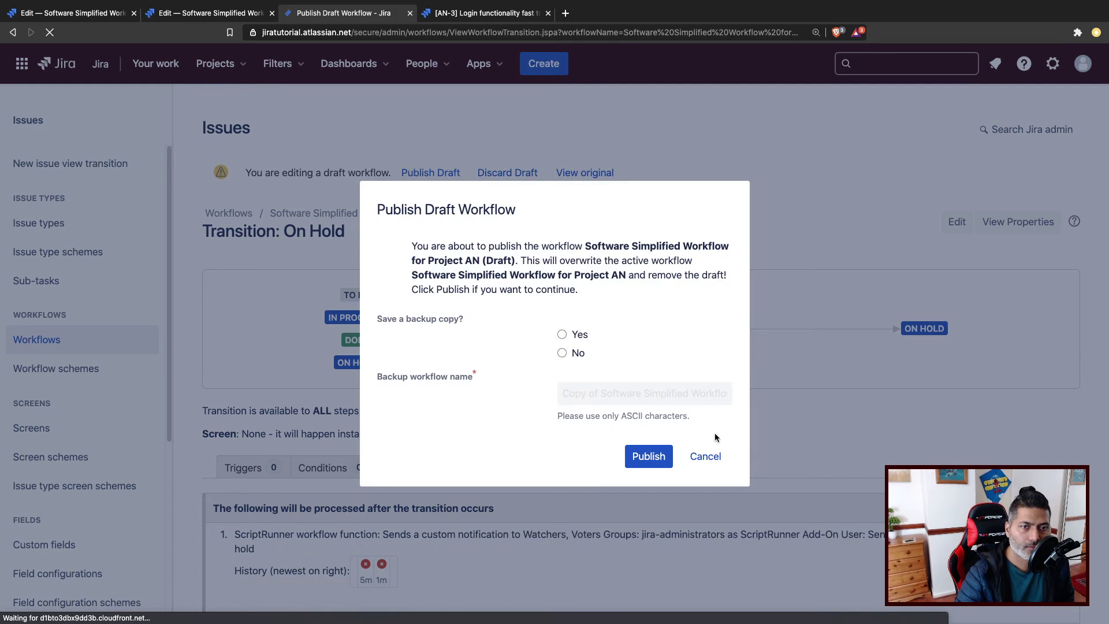
click(561, 352)
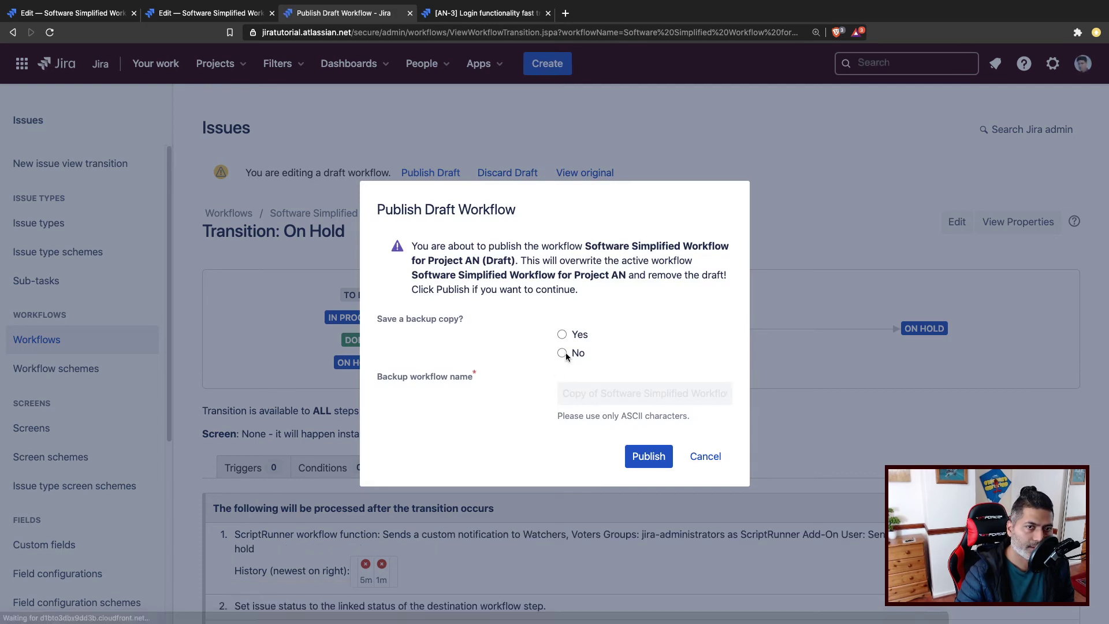
click(649, 456)
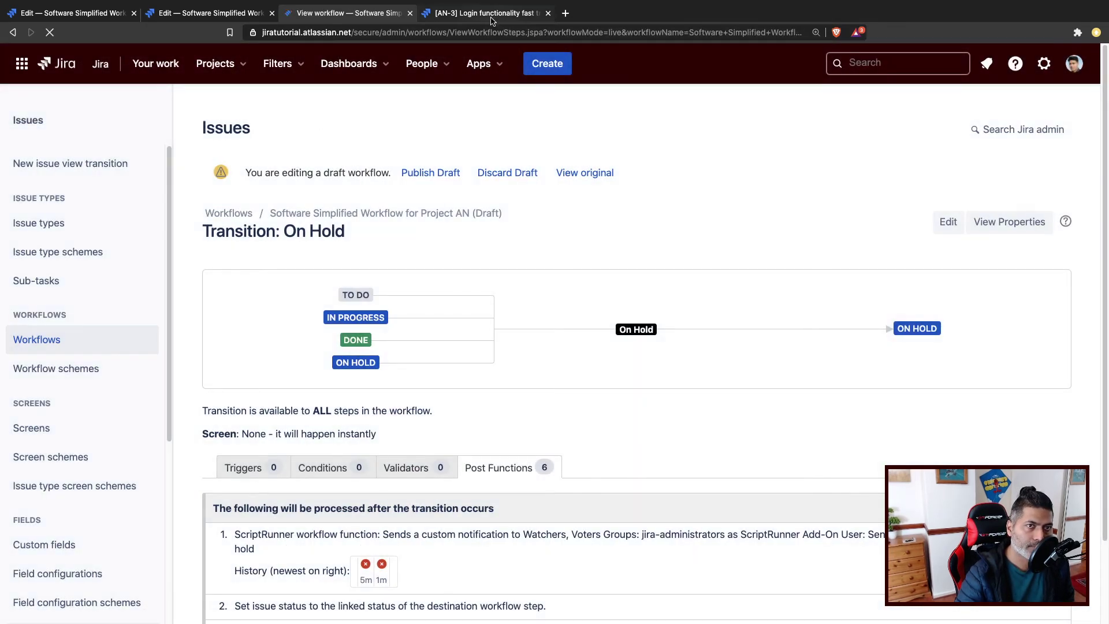
- Glance at the AN-3 issue tab, then reload the workflow page
click(492, 17)
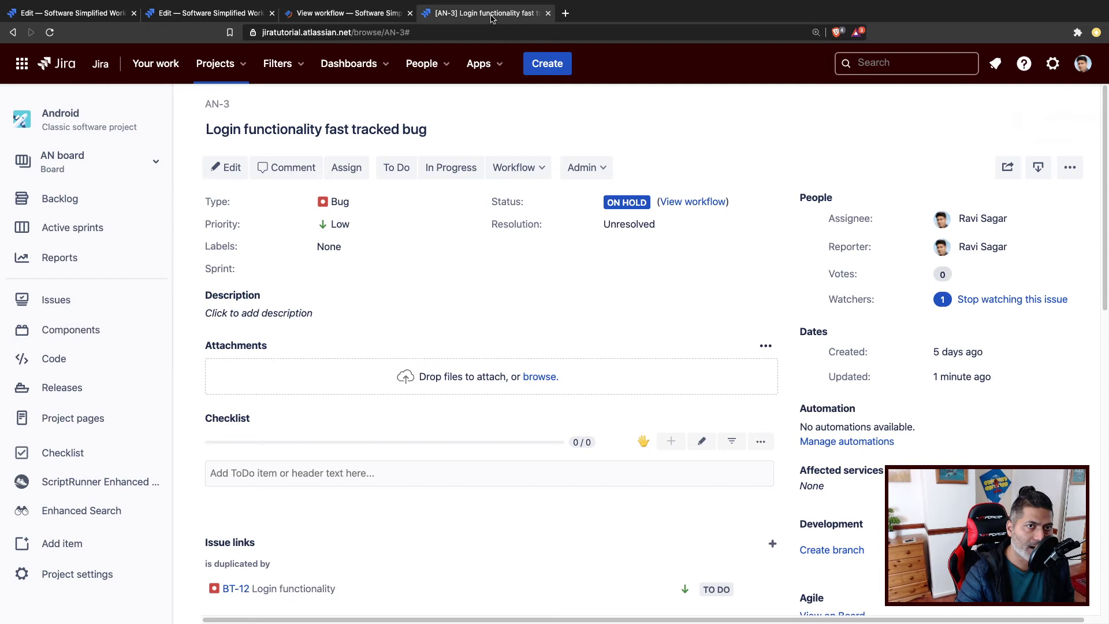
click(374, 9)
key(super+r)
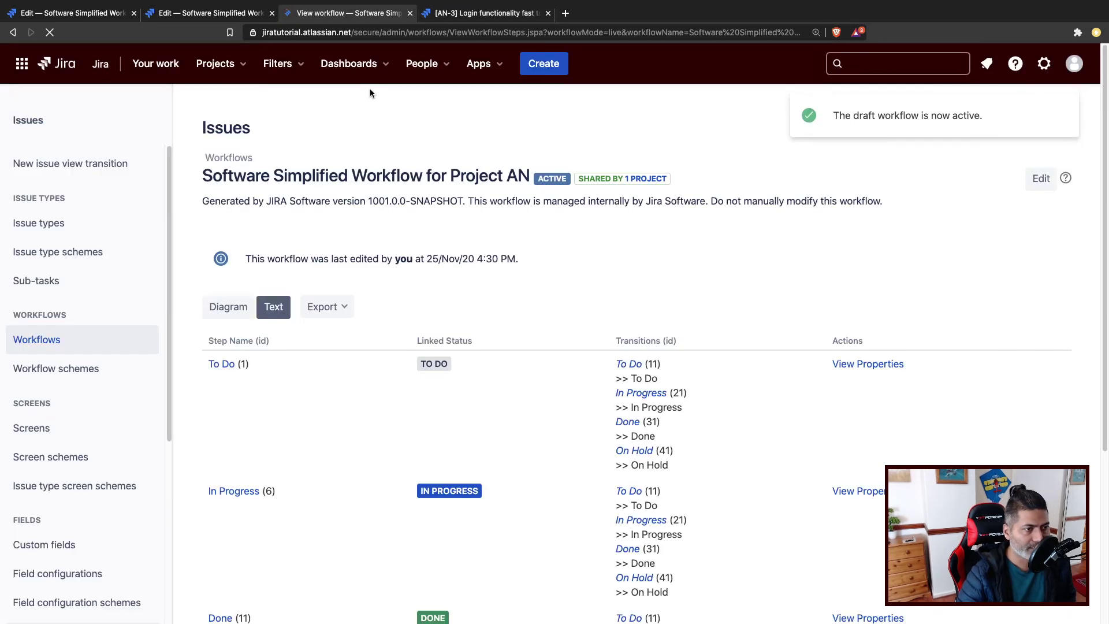
- Transition AN-3 to Done, then back to On Hold
click(467, 15)
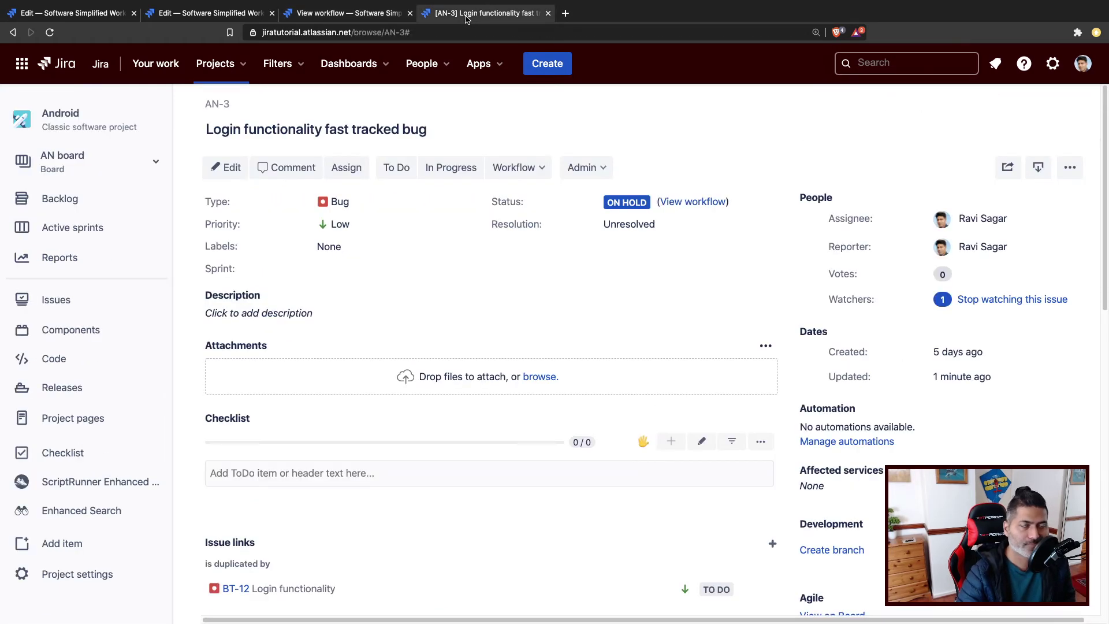
click(514, 167)
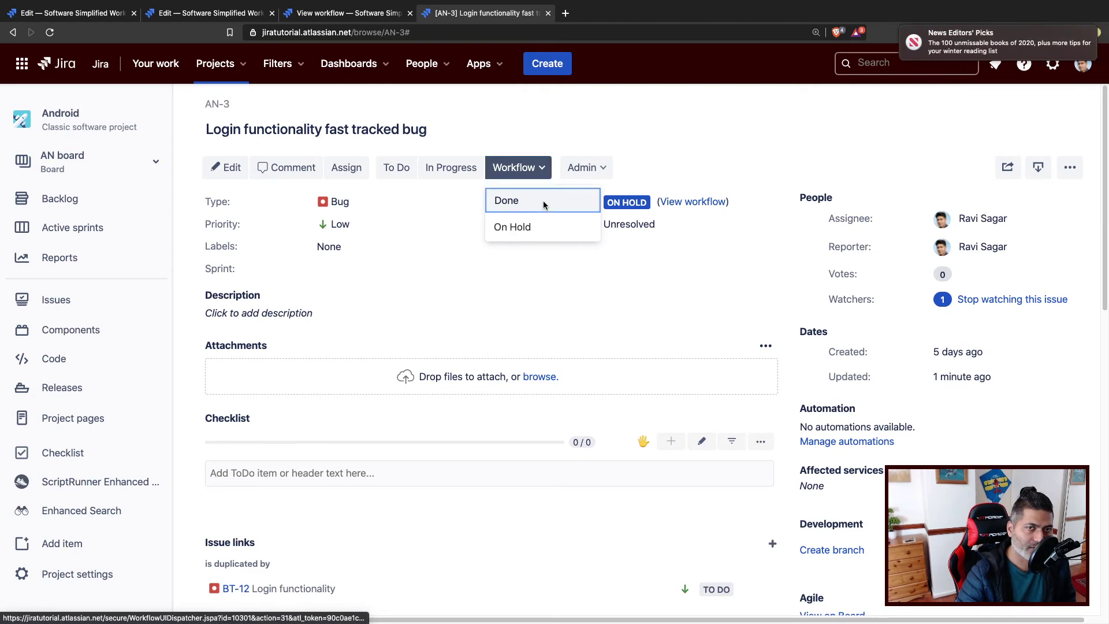
click(543, 200)
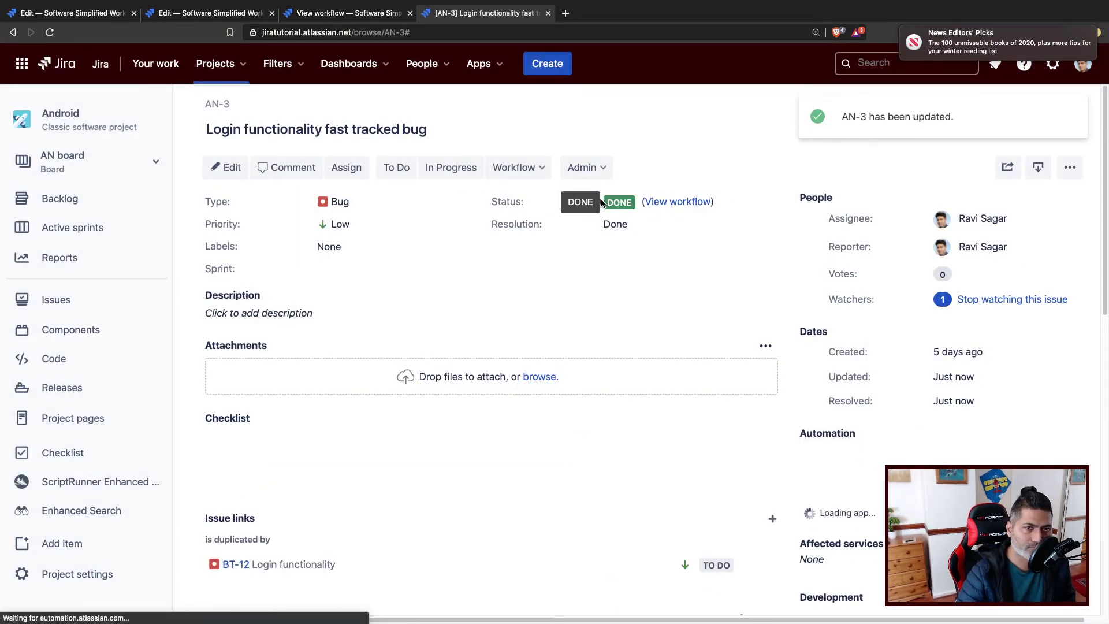
click(514, 168)
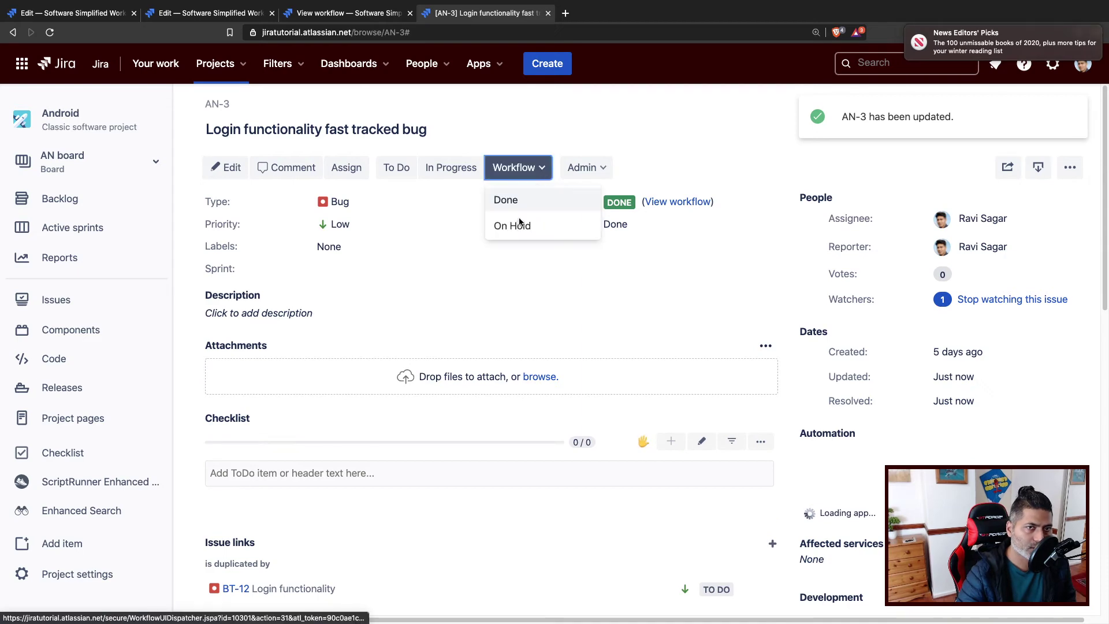
click(515, 226)
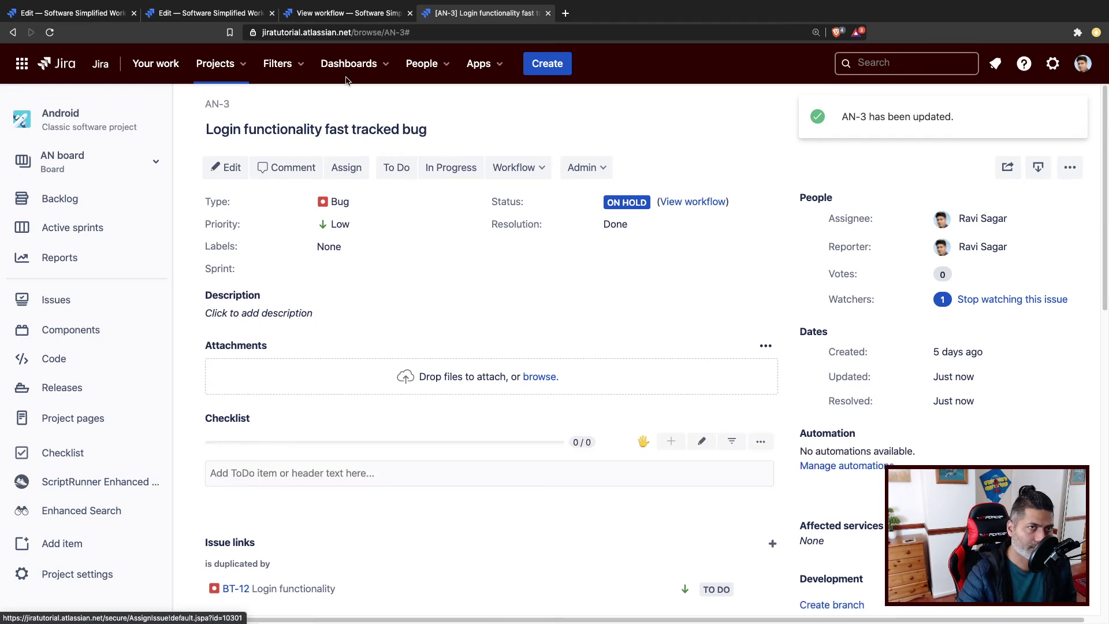
- Open the On Hold transition's post function history and view the successful 'Notification sent' run log
click(345, 17)
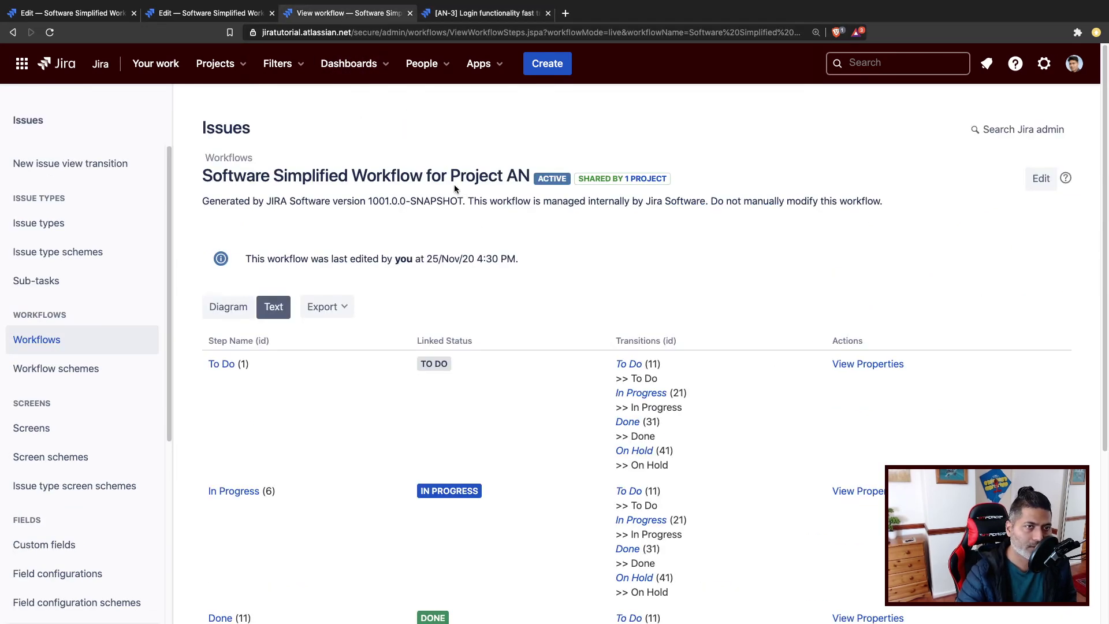
click(228, 306)
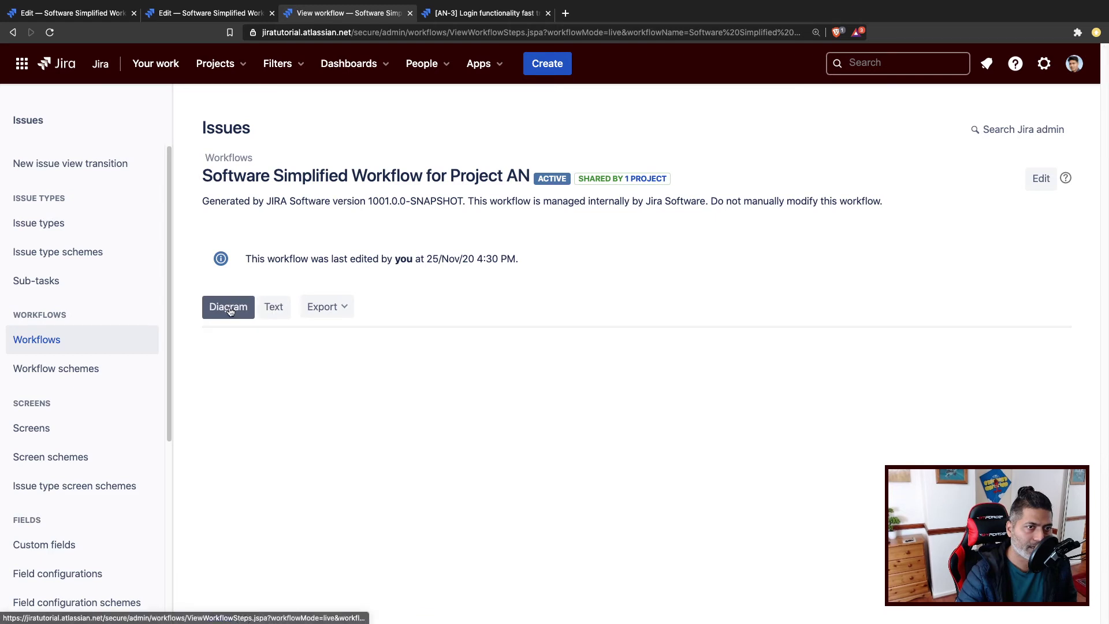
click(1042, 180)
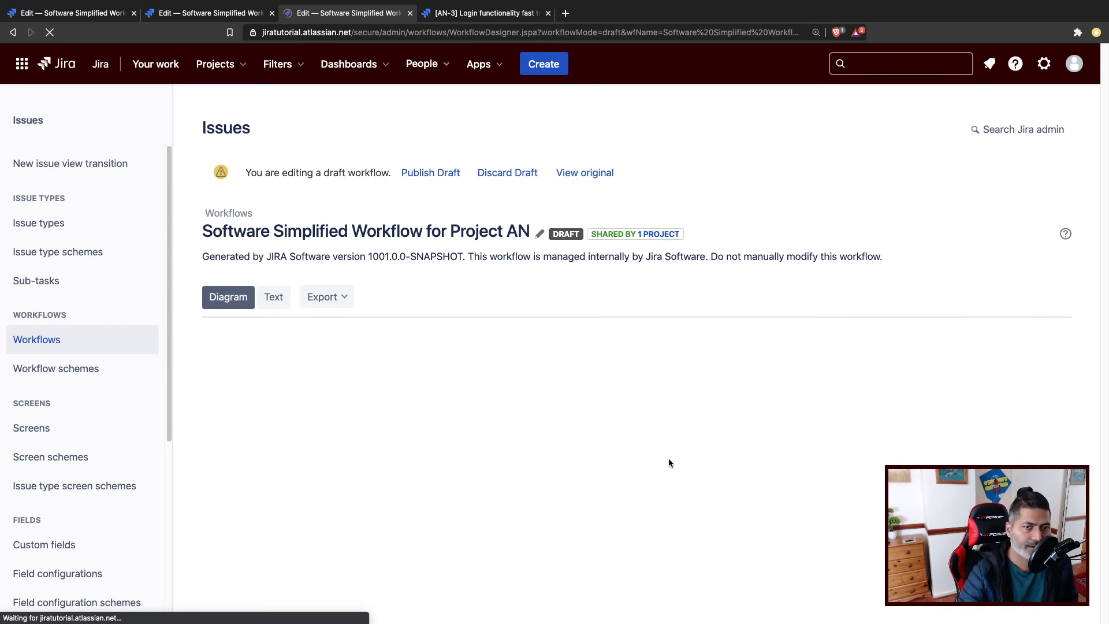
scroll(662, 446, down, 1)
scroll(662, 446, down, 1)
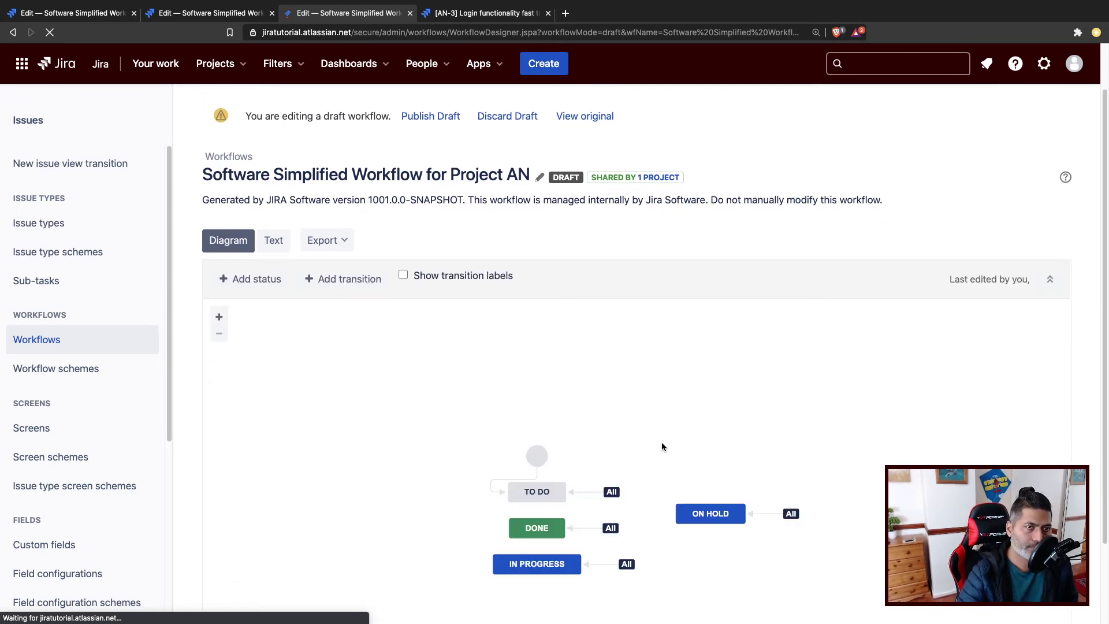
click(762, 518)
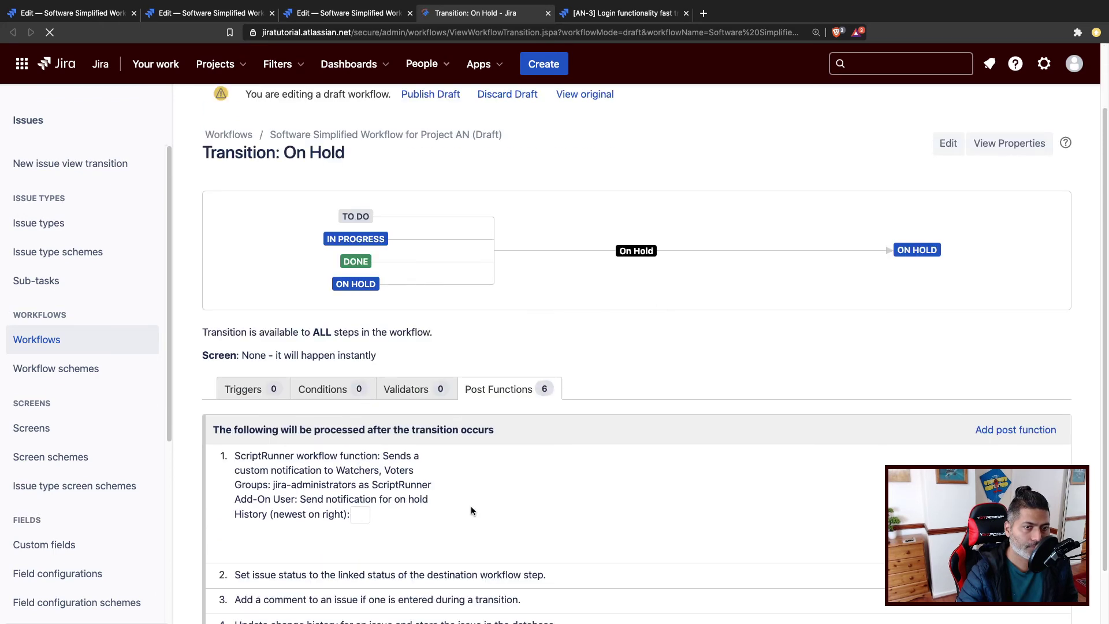
scroll(471, 506, down, 2)
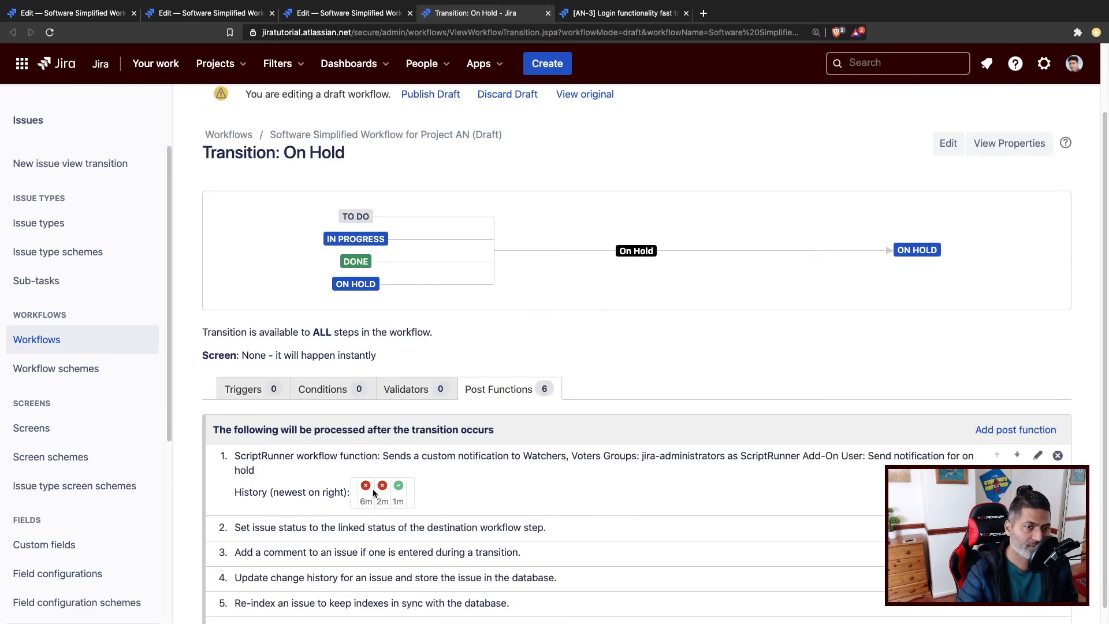
mouse_move(400, 494)
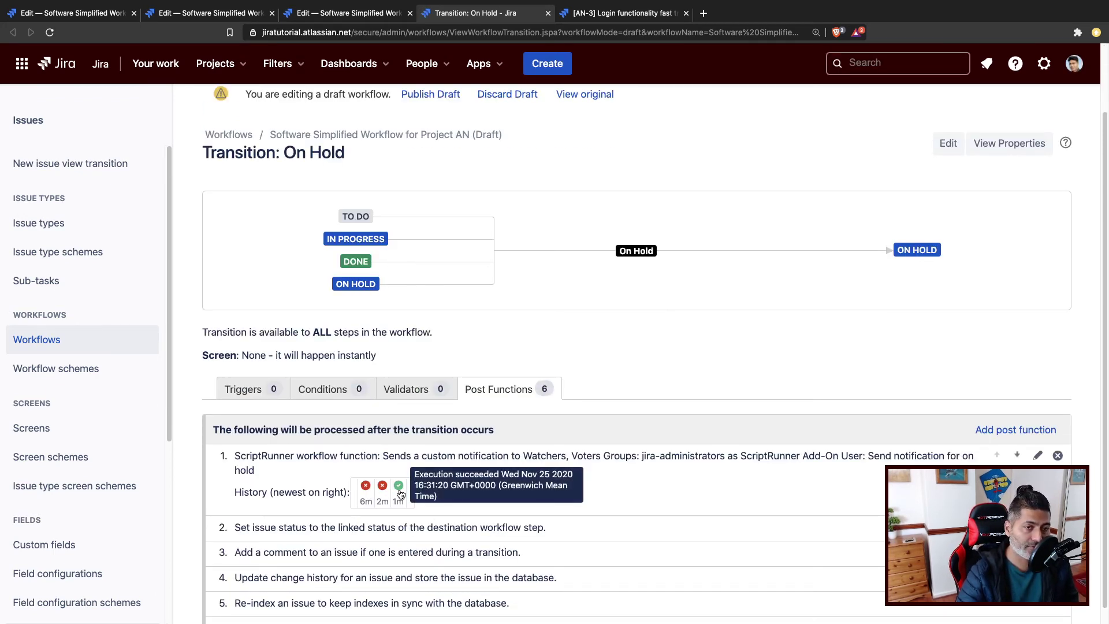
click(399, 491)
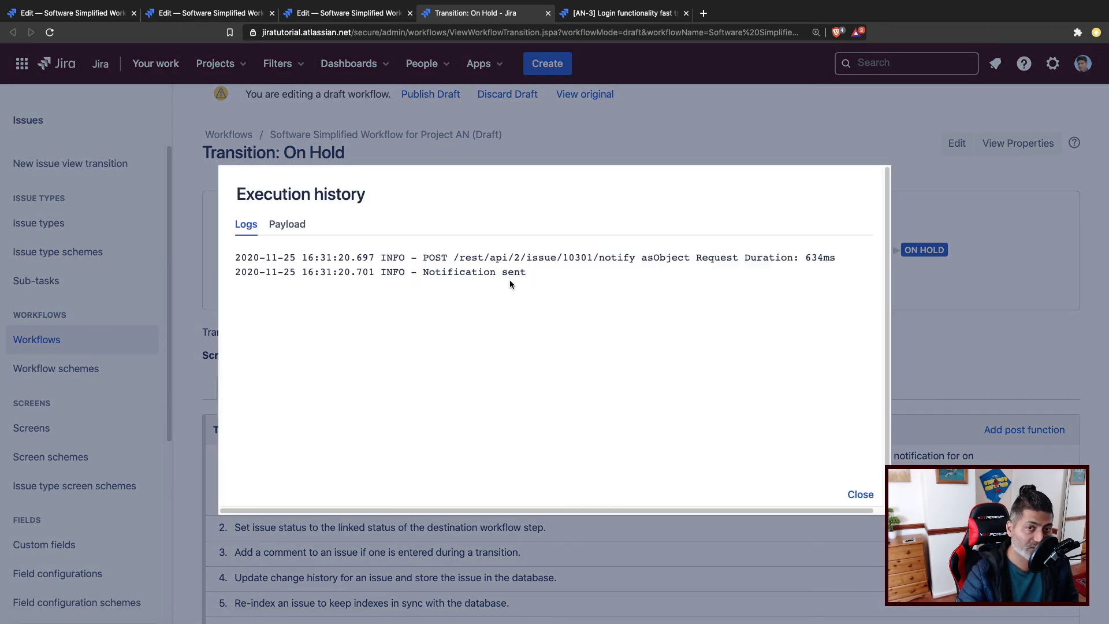
- Close the execution history and view the '[JIRA] On hold notification' email for AN-3 in Gmail
click(862, 498)
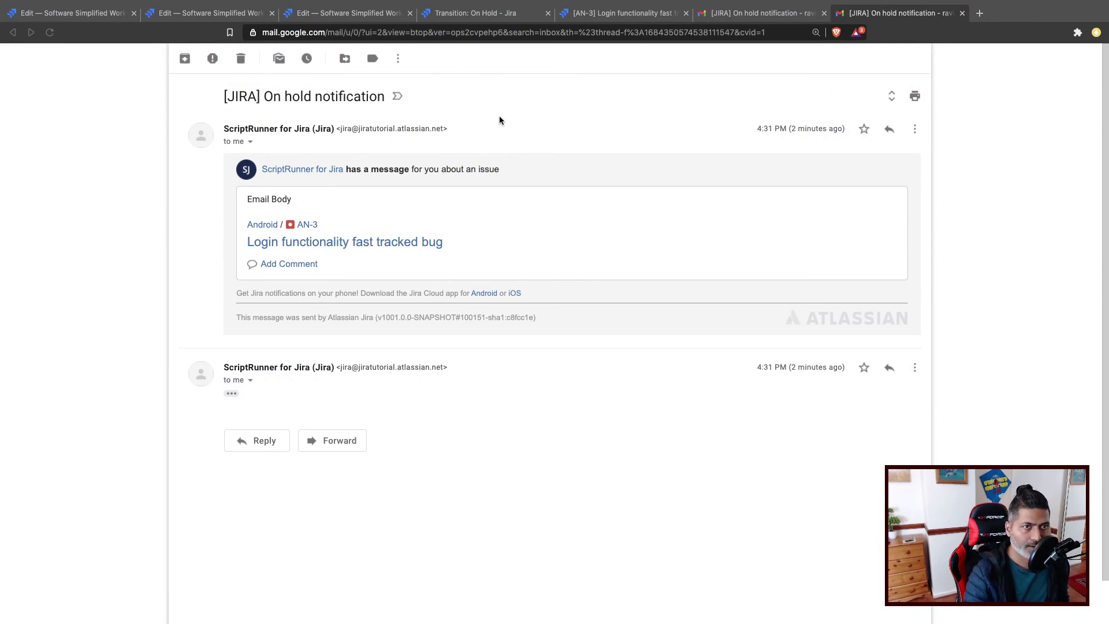
click(531, 124)
key(super+equal)
key(super+equal)
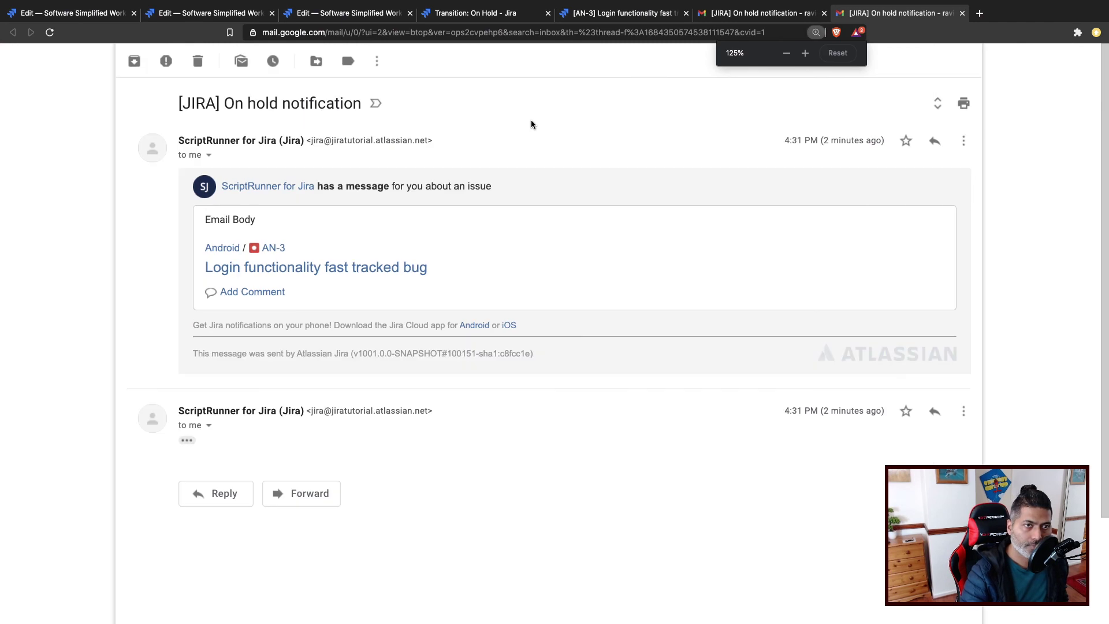
click(531, 137)
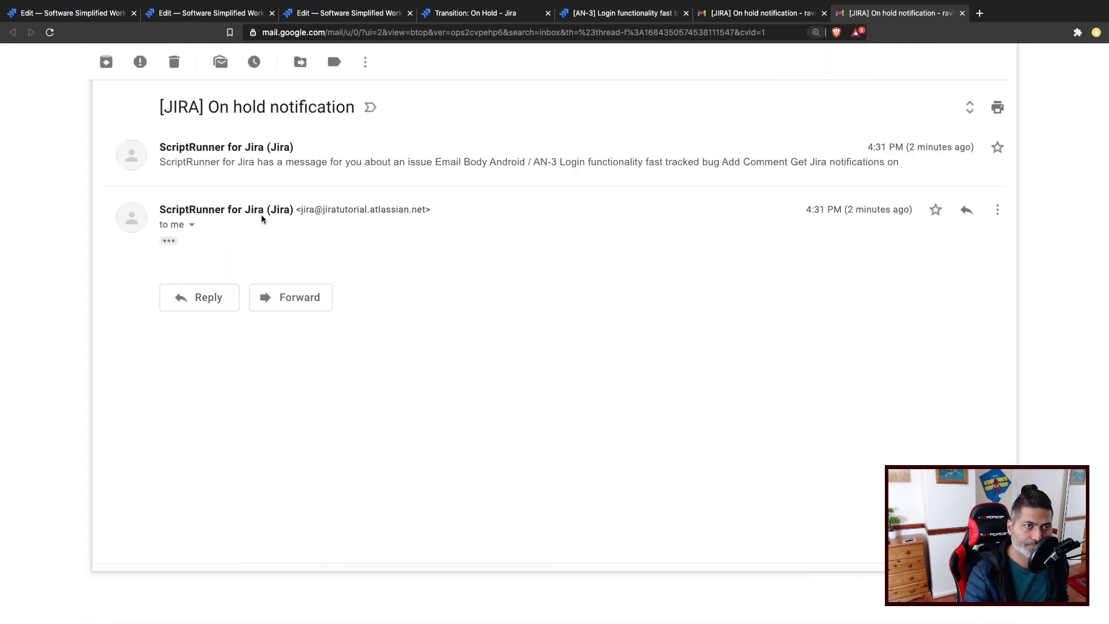
click(245, 164)
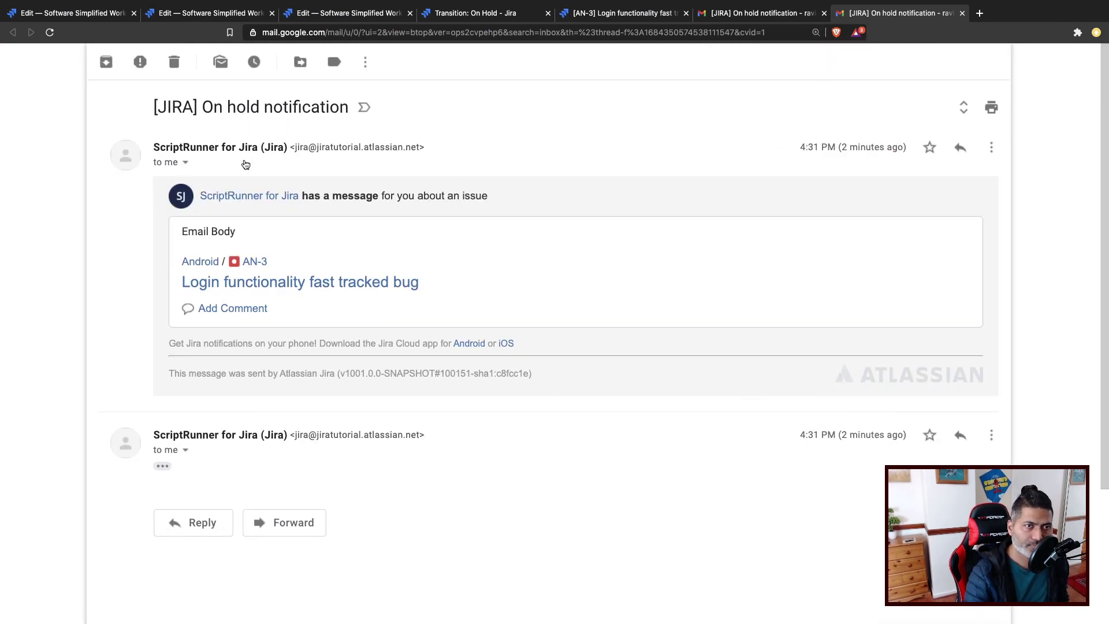
triple_click(208, 230)
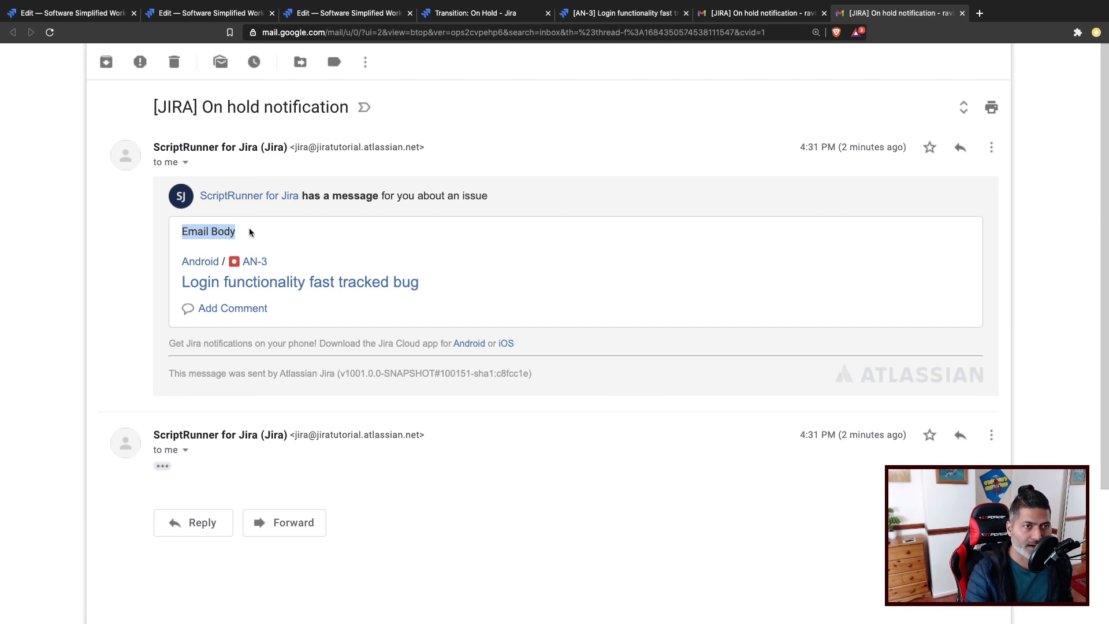
click(227, 231)
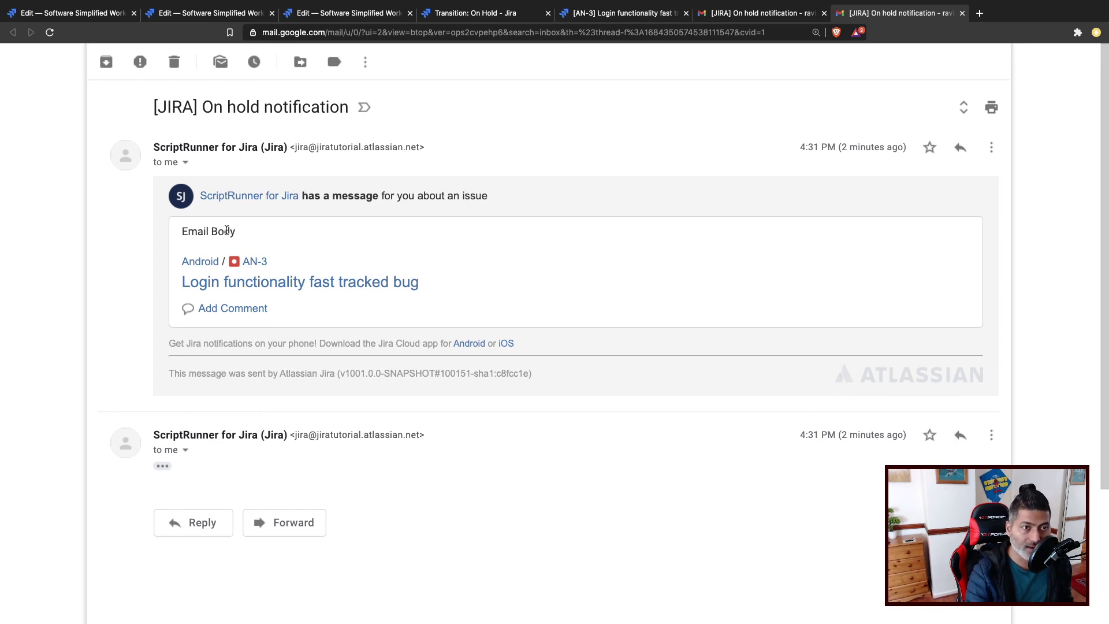